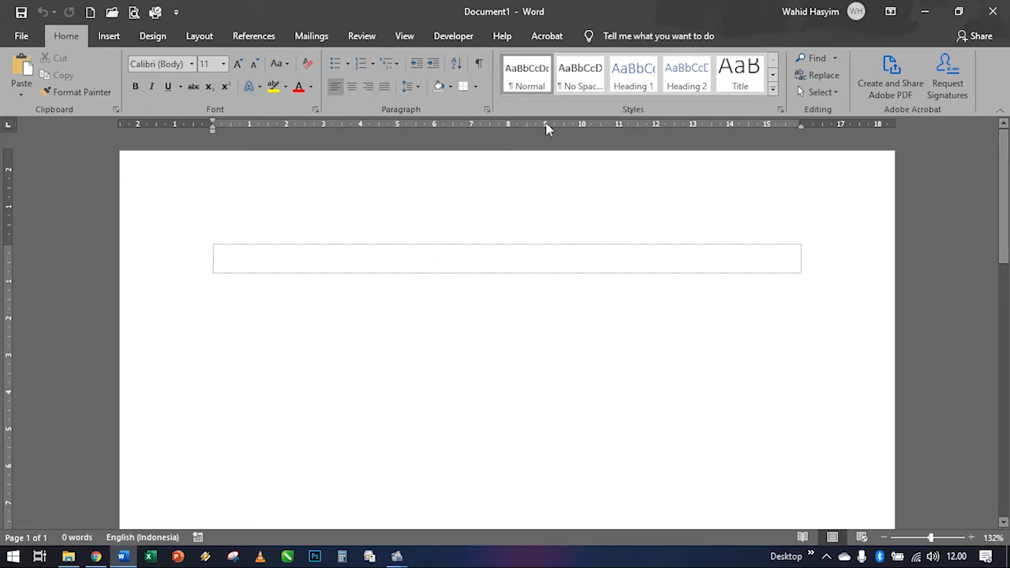
# Step: Apply the No Spacing style to the blank document and open its page header for editing
pyautogui.click(582, 85)
pyautogui.click(581, 84)
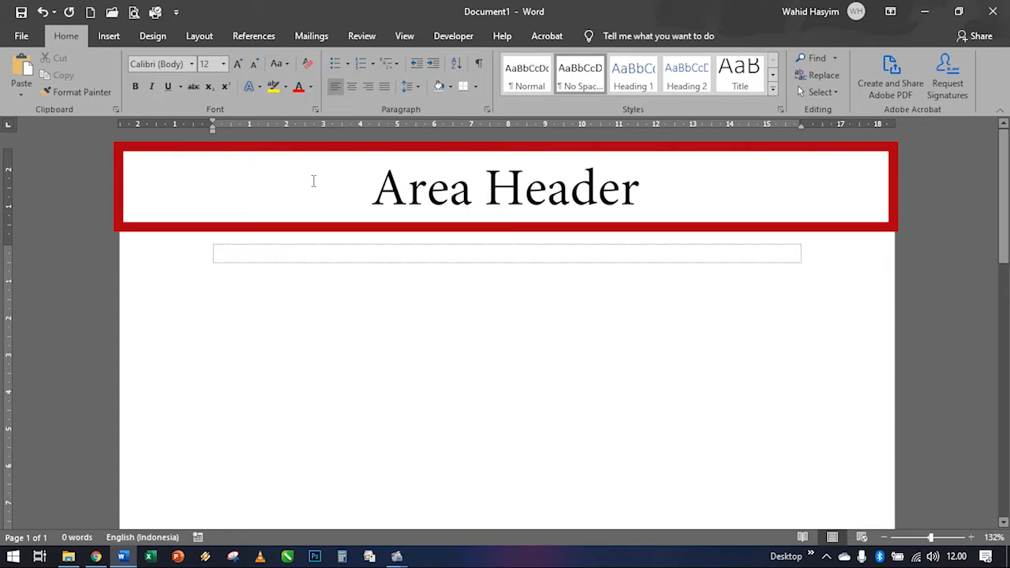
pyautogui.doubleClick(219, 168)
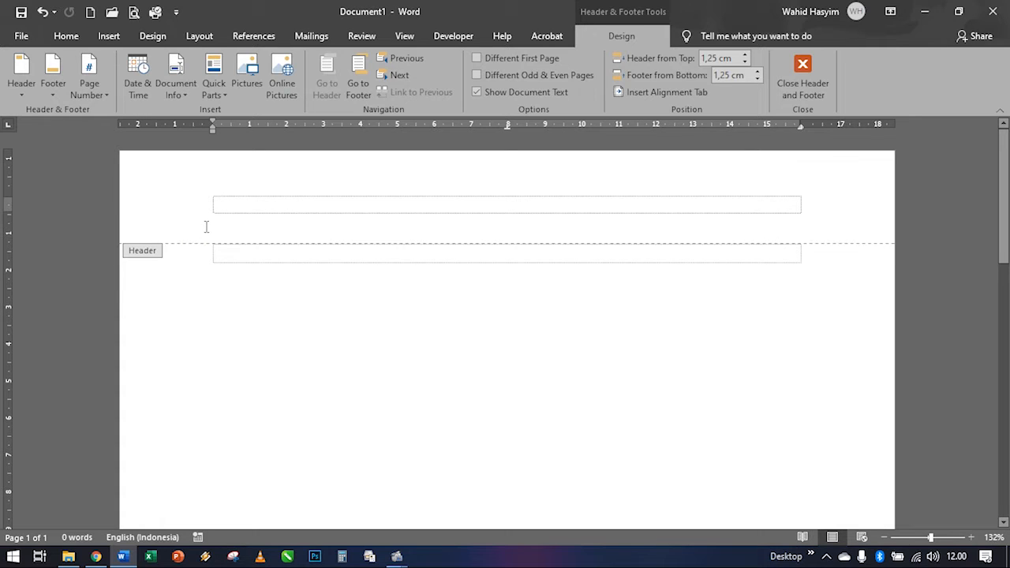
pyautogui.scroll(-10, 219, 228)
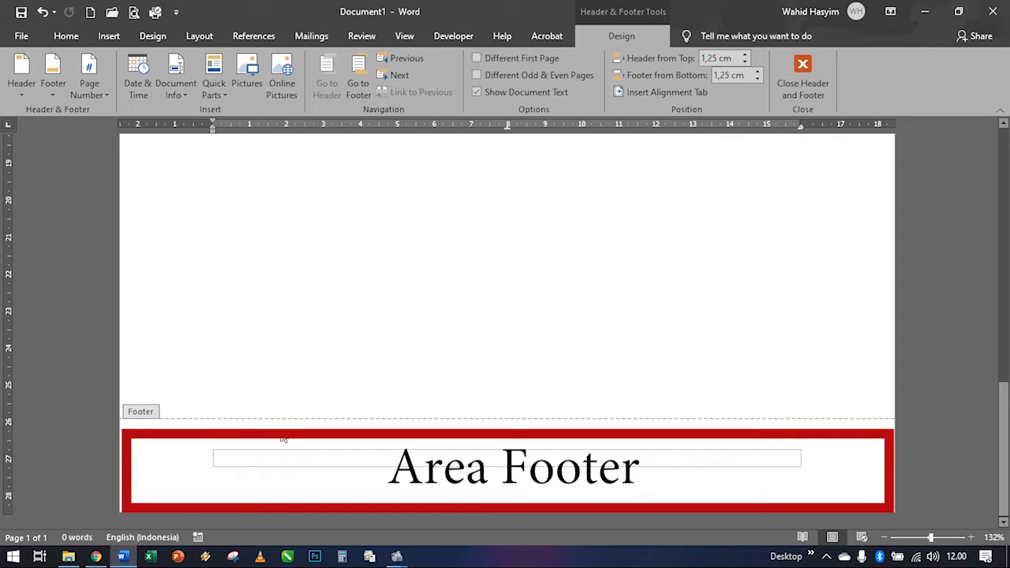
pyautogui.scroll(10, 273, 432)
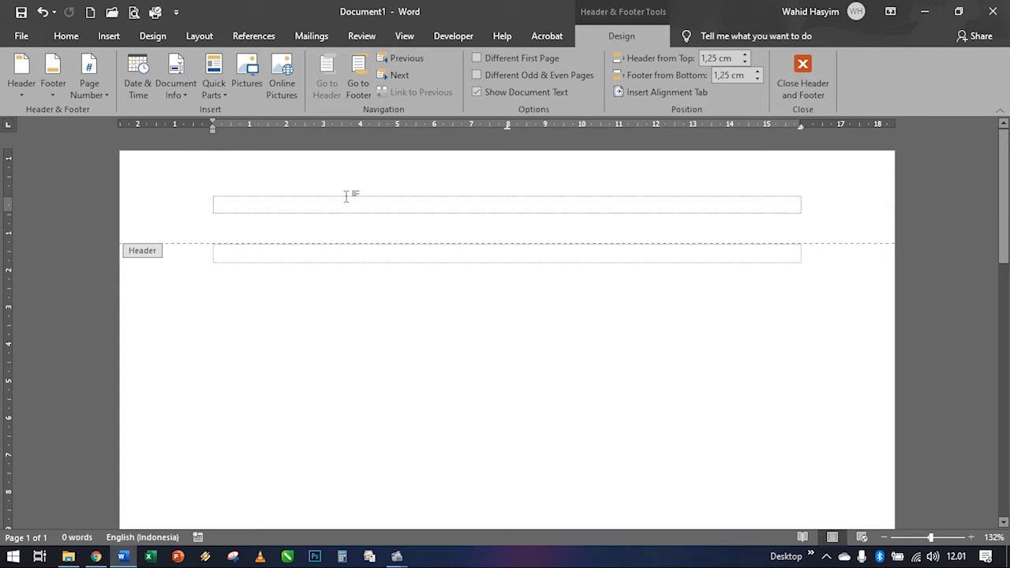
pyautogui.scroll(-1, 346, 197)
pyautogui.scroll(1, 346, 196)
# Step: Enter "PEMERINTAH KABUPATEN PESISIR BARAT" as the first line of the header
pyautogui.write('P')
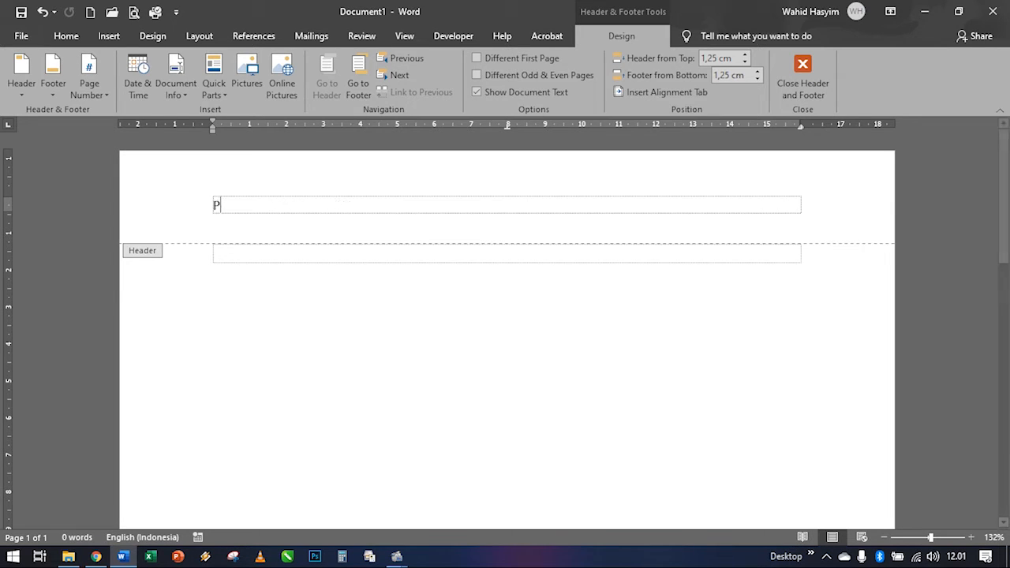
pyautogui.write('EMERIN')
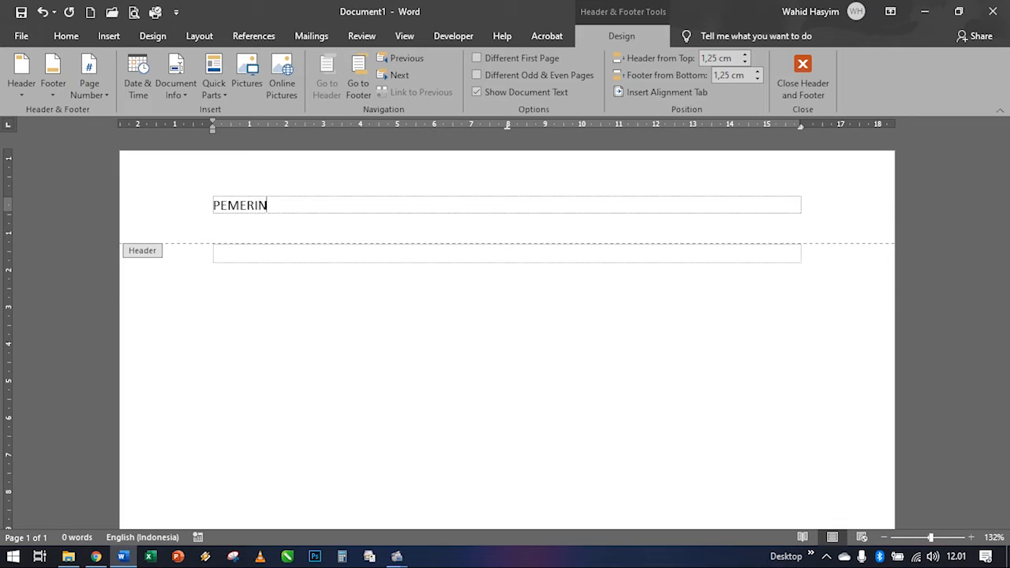
pyautogui.write('TAH KABUPATEN PESSIS')
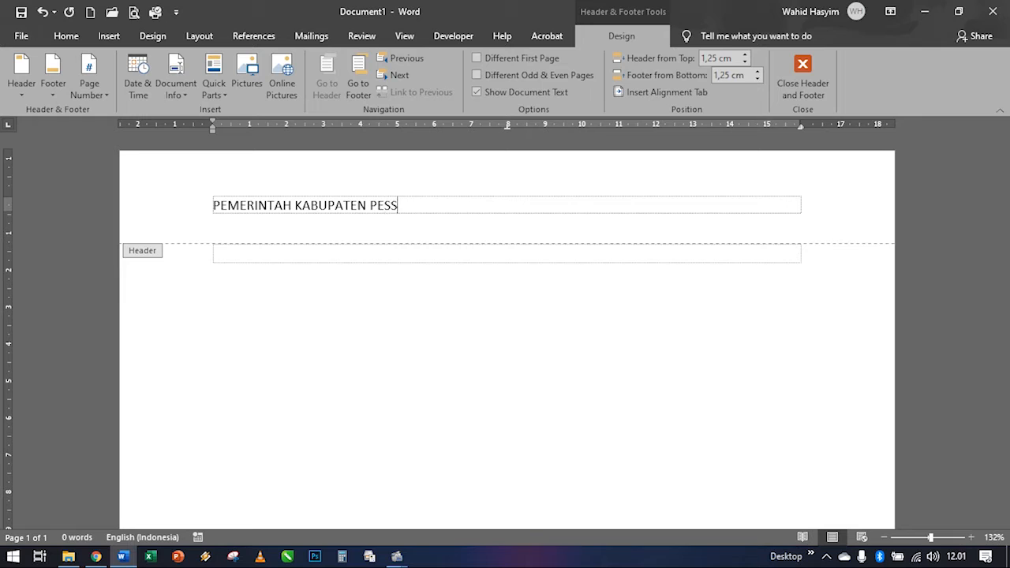
pyautogui.press('BackSpace')
pyautogui.write('ISIT')
pyautogui.press('BackSpace')
pyautogui.write('R BARAT')
pyautogui.press('Return')
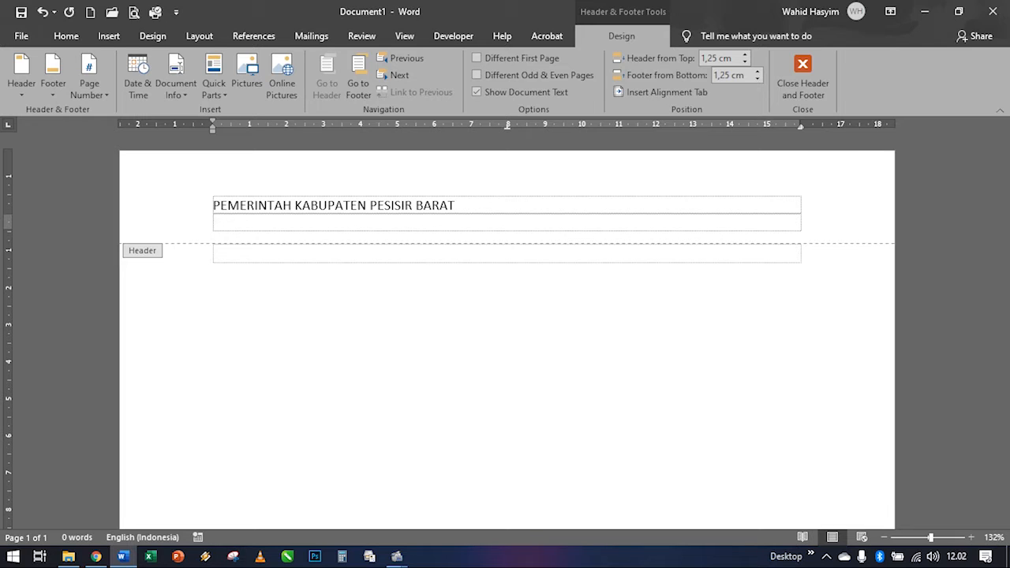
# Step: Add "DINAS PENDIDIKAN DAN KEBUDAYAAN" and "SMP NEGERI 10 KRUI" as the second and third header lines
pyautogui.write('DINAS PENDIDIKAN DAN ')
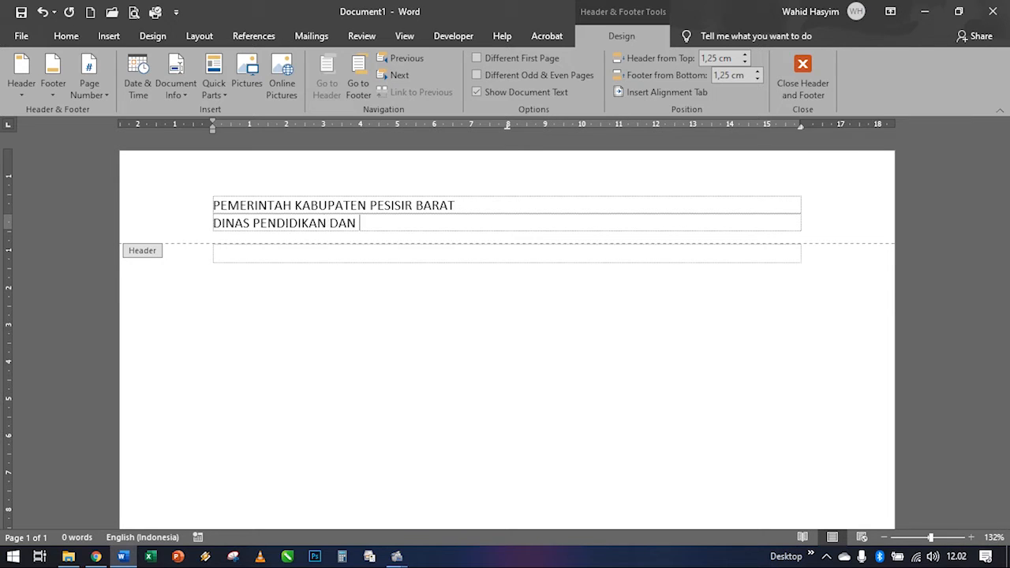
pyautogui.write('KEBUDAYAAN')
pyautogui.press('Return')
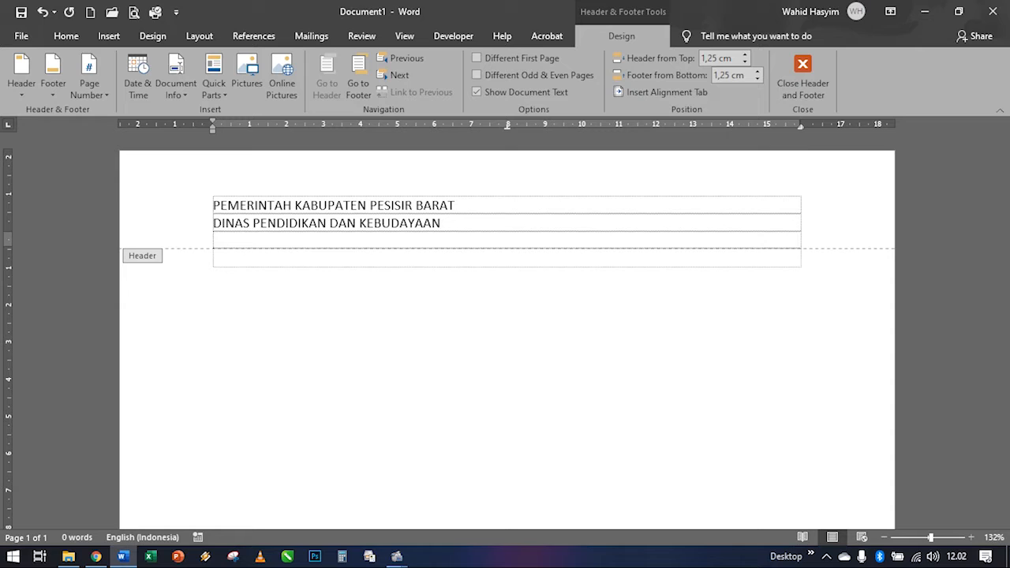
pyautogui.write('SMP NEGERI 10 ')
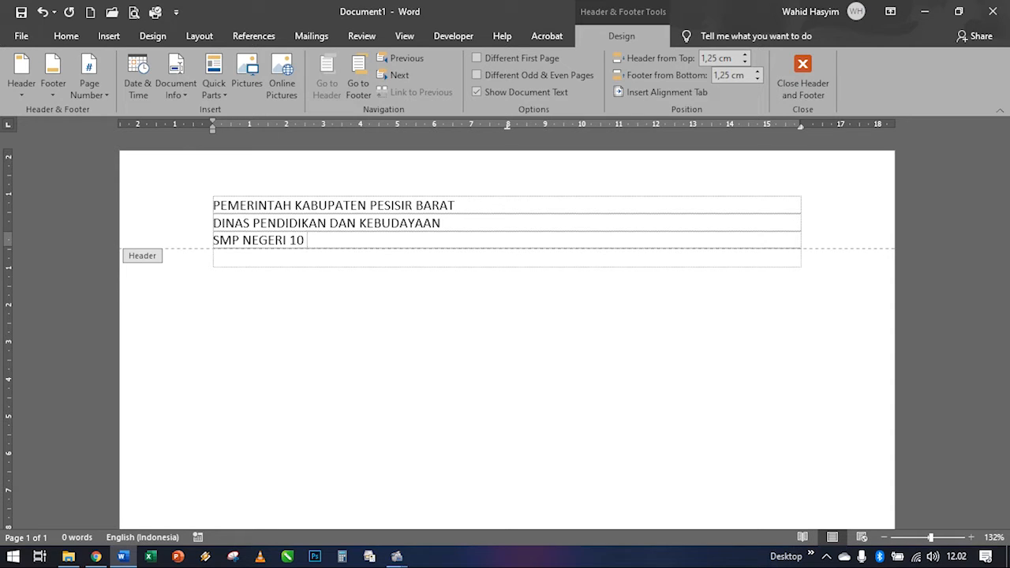
pyautogui.write('KRUI')
pyautogui.press('Return')
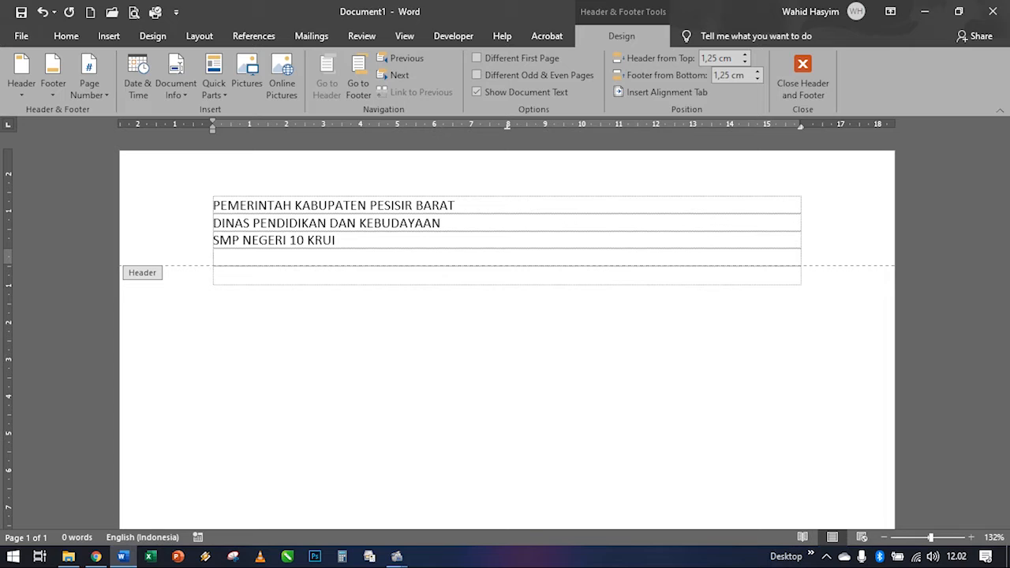
# Step: Add a fourth header line with the label "NPSN :" followed by the school's identification number
pyautogui.write('NPSN :')
pyautogui.write('100010')
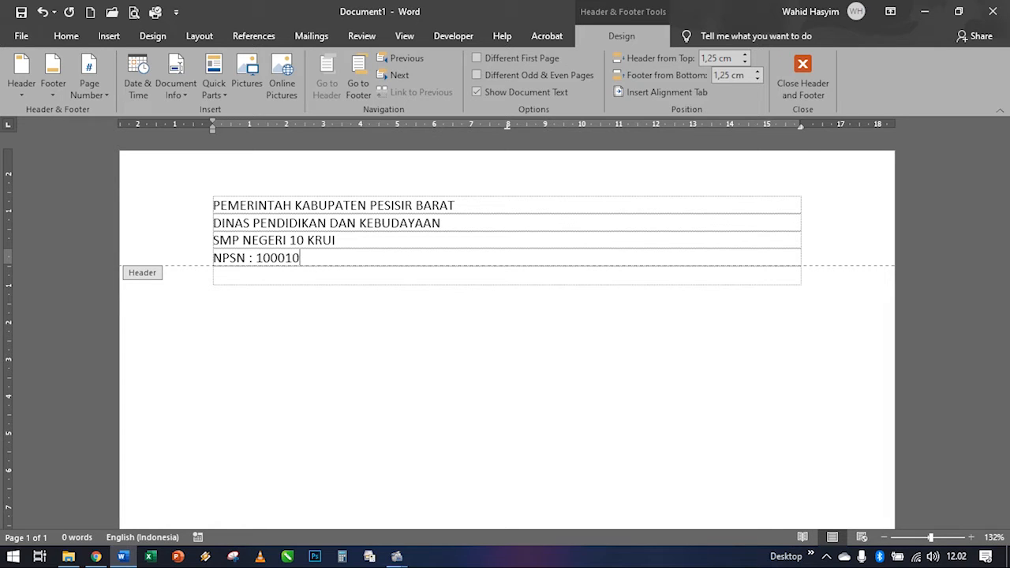
pyautogui.write('05')
pyautogui.press('Return')
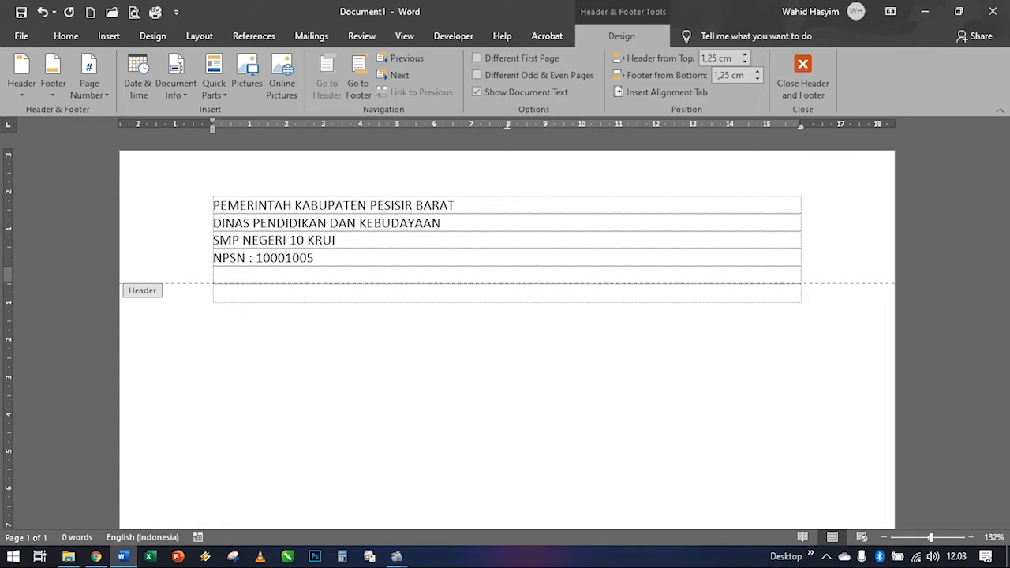
# Step: Add a fifth header line starting with "Alamat :" followed by the school's full street address and postal code
pyautogui.write('aLAMAT')
pyautogui.write('Raya Lin')
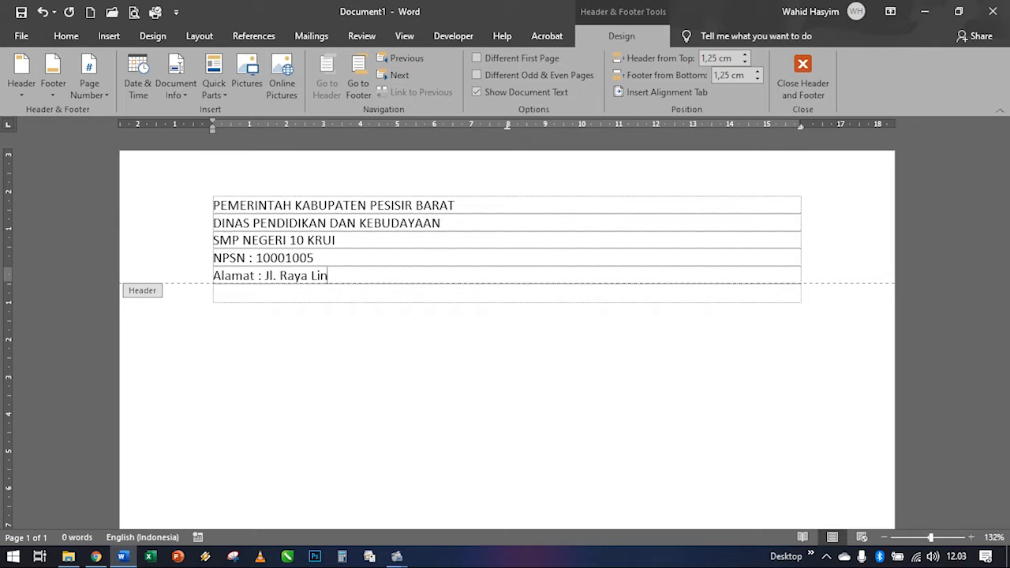
pyautogui.write('tas Barat, Pekon Ge')
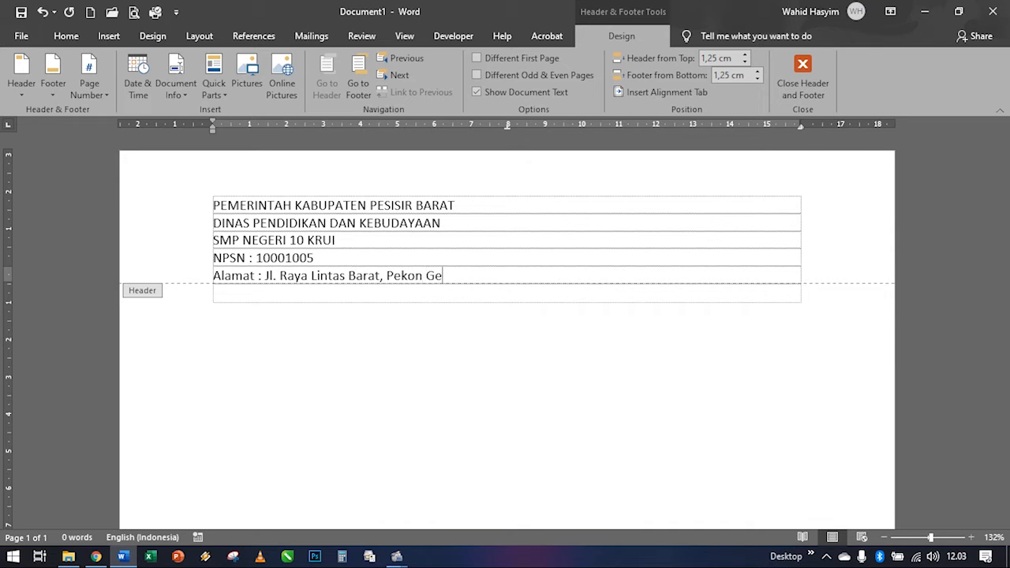
pyautogui.write('dung Cahya Kuningan,')
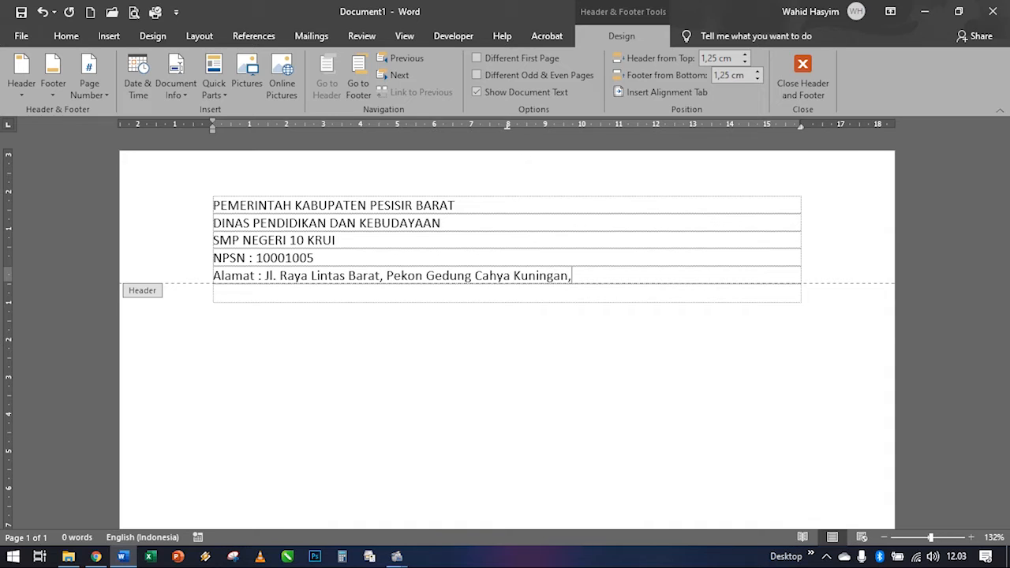
pyautogui.write(' Kec. Ngambur, Kab')
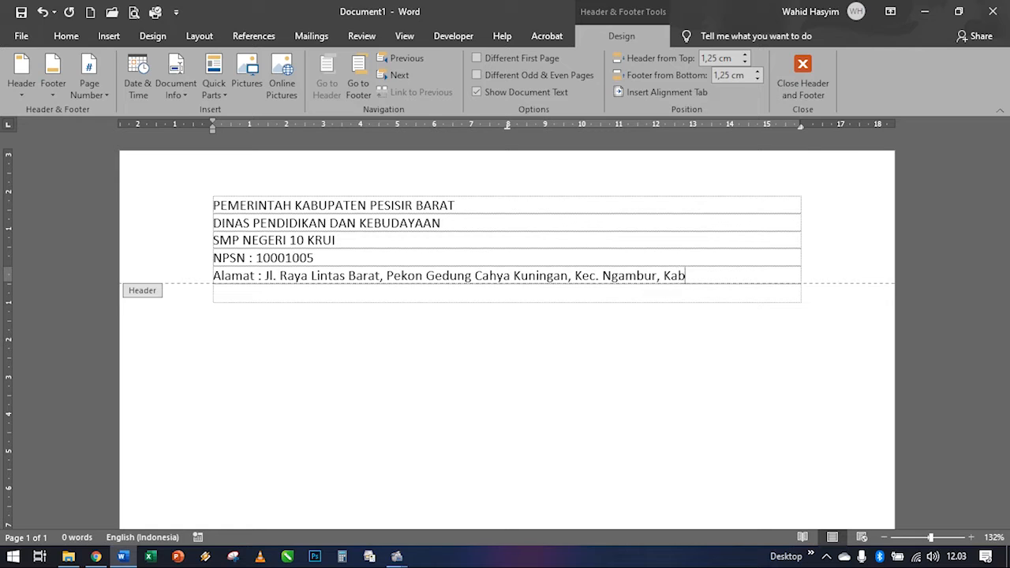
pyautogui.write('. Pesisir Barat 3')
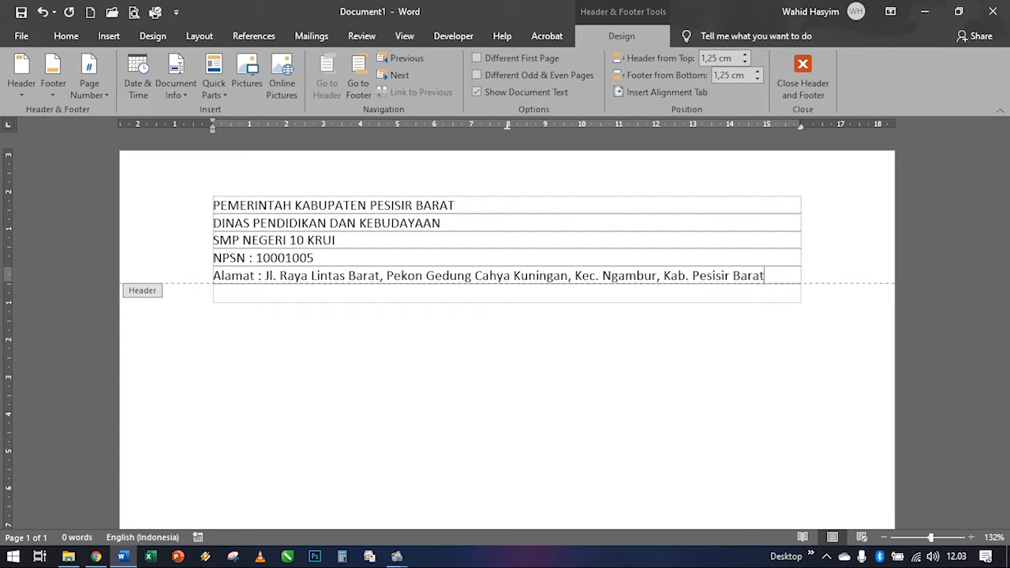
pyautogui.write('34883')
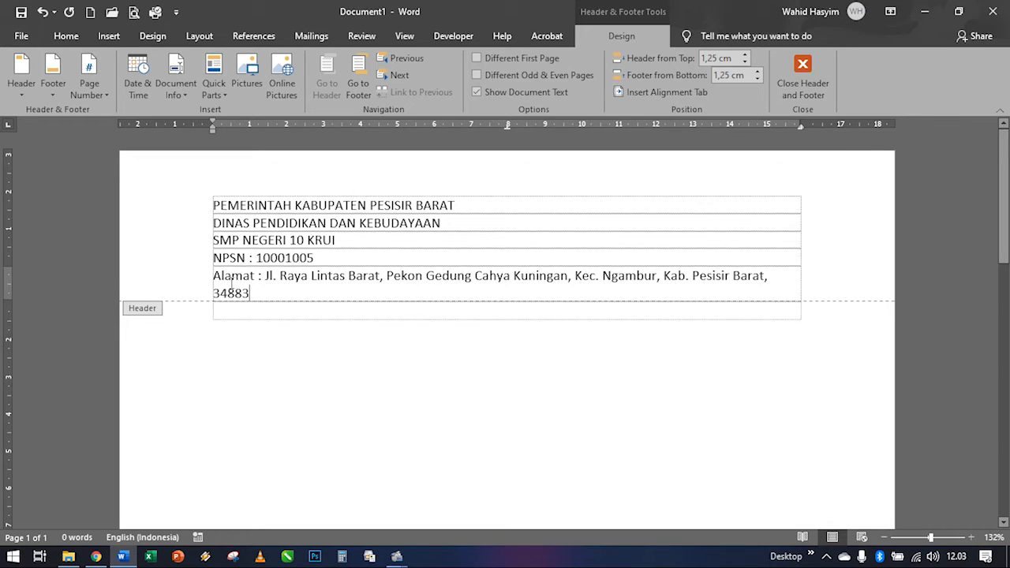
# Step: Center all the letterhead lines in the header
pyautogui.moveTo(214, 273); pyautogui.dragTo(262, 293)
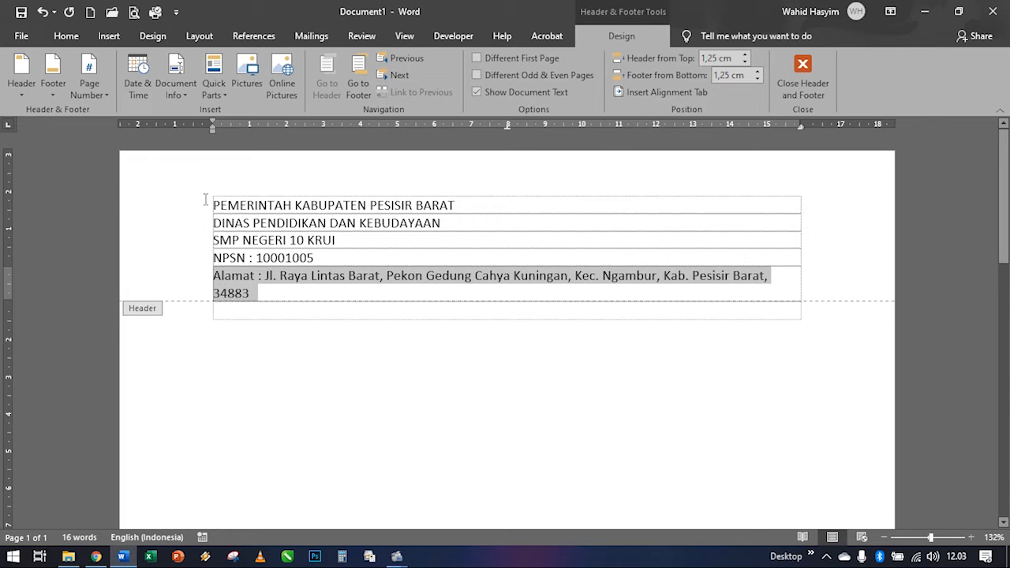
pyautogui.click(242, 206)
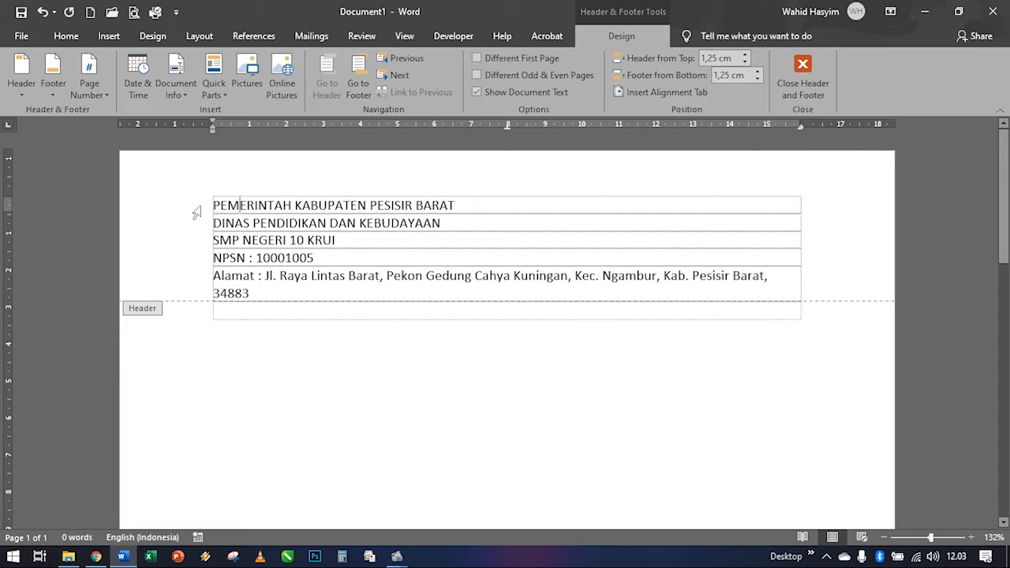
pyautogui.moveTo(196, 213); pyautogui.dragTo(259, 291)
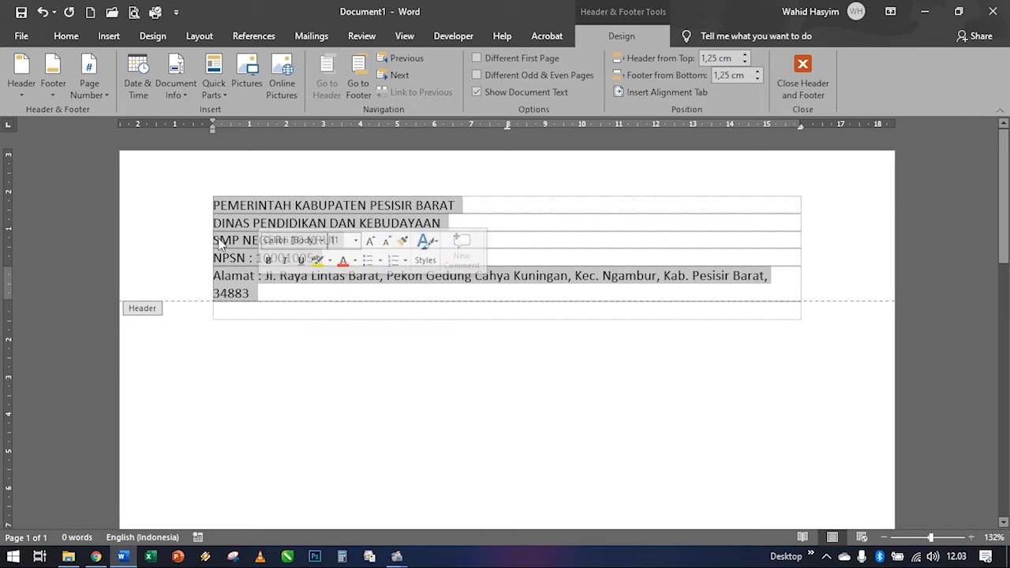
pyautogui.click(66, 36)
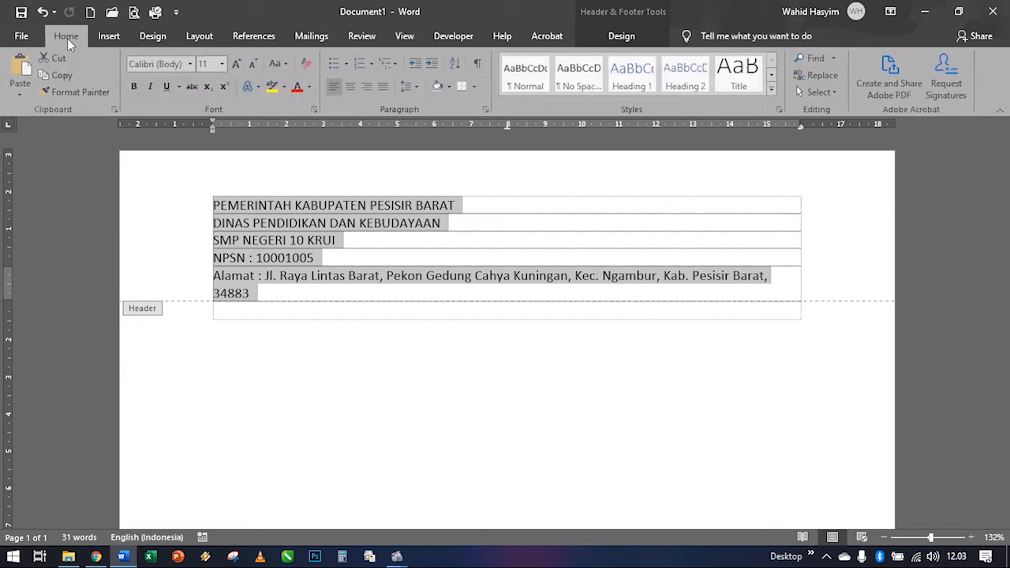
pyautogui.click(354, 86)
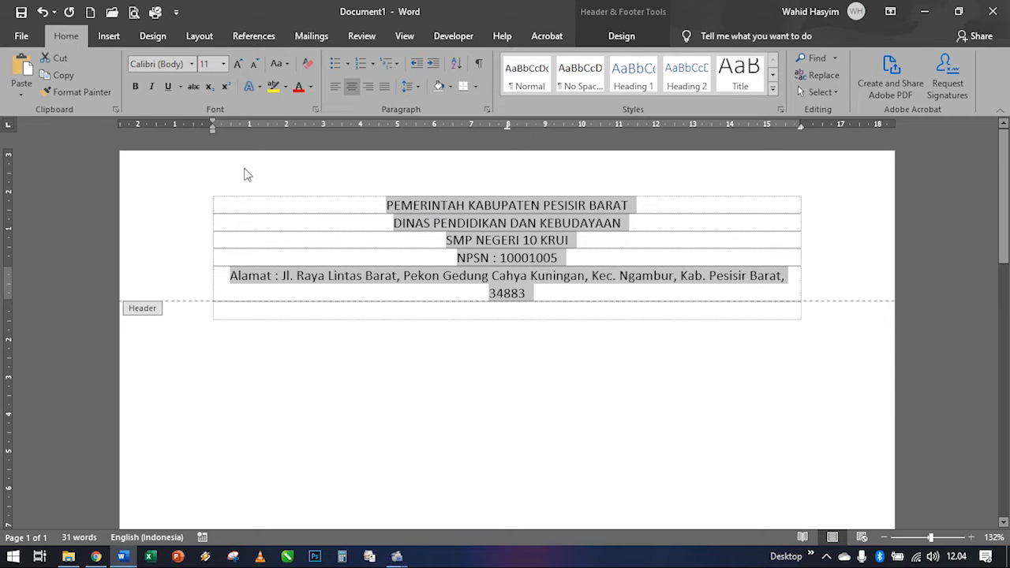
# Step: Set all the header lines to the Arial font and make them bold
pyautogui.click(184, 64)
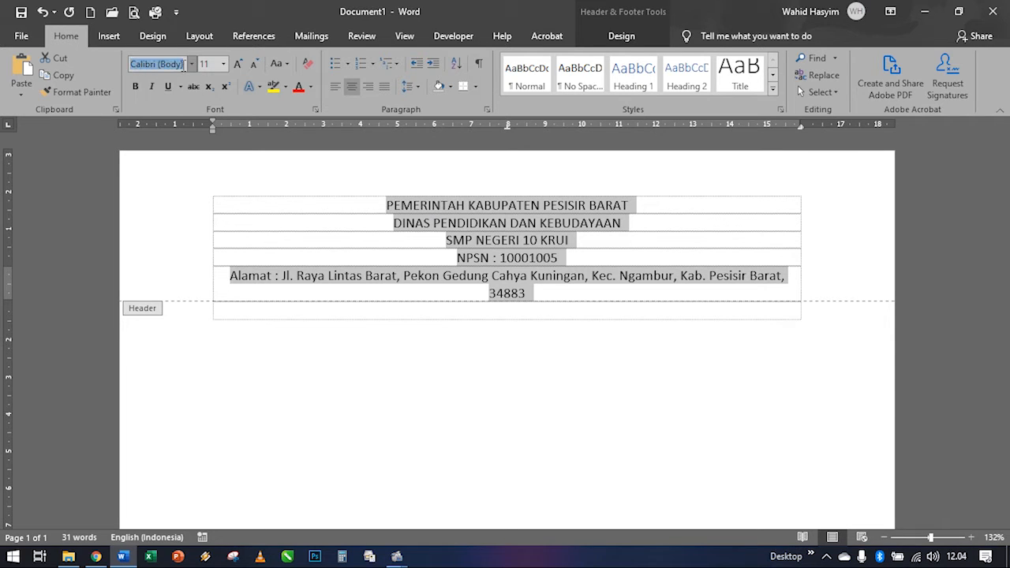
pyautogui.write('Arial')
pyautogui.press('Delete')
pyautogui.press('Return')
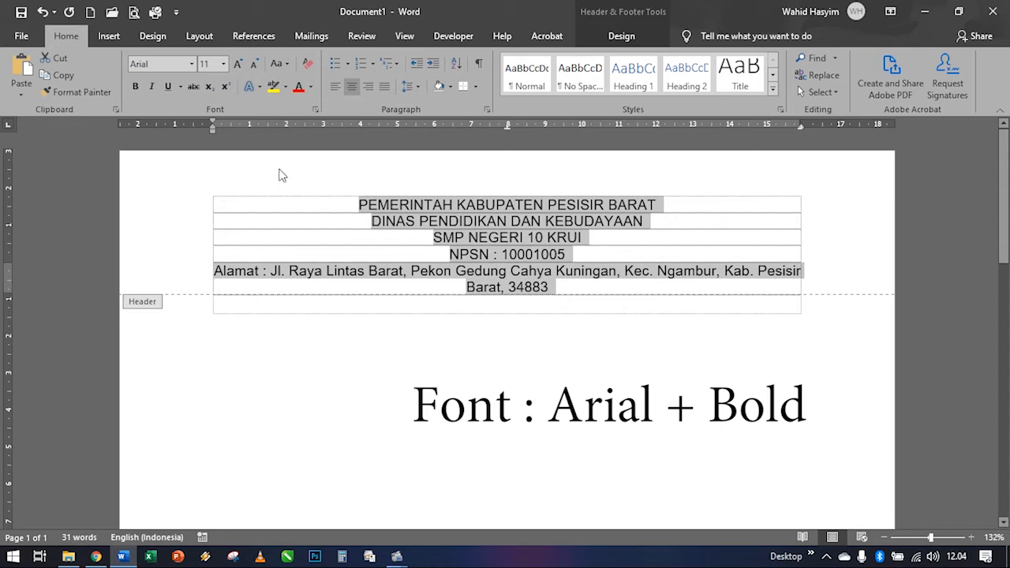
pyautogui.click(136, 87)
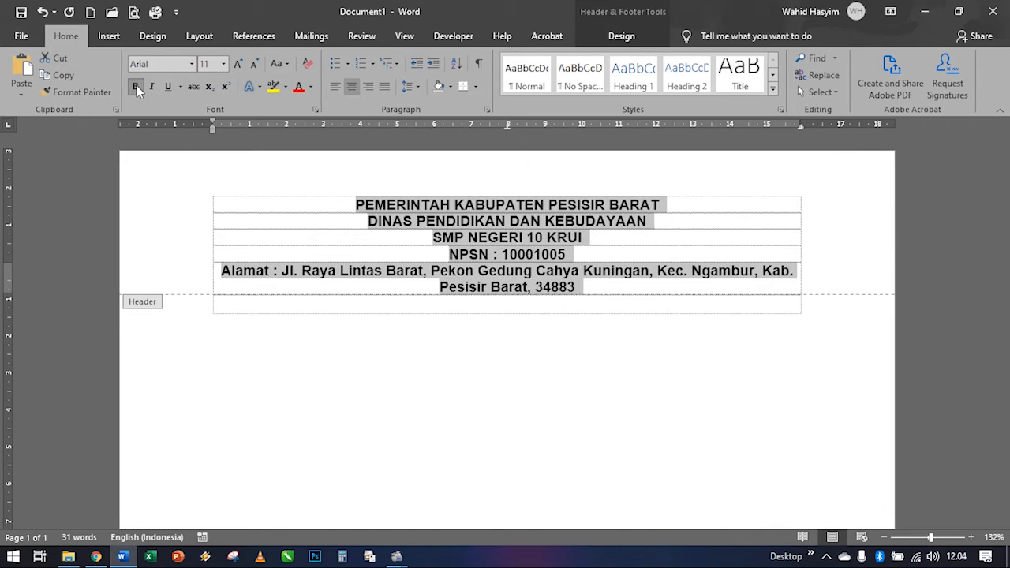
pyautogui.click(332, 216)
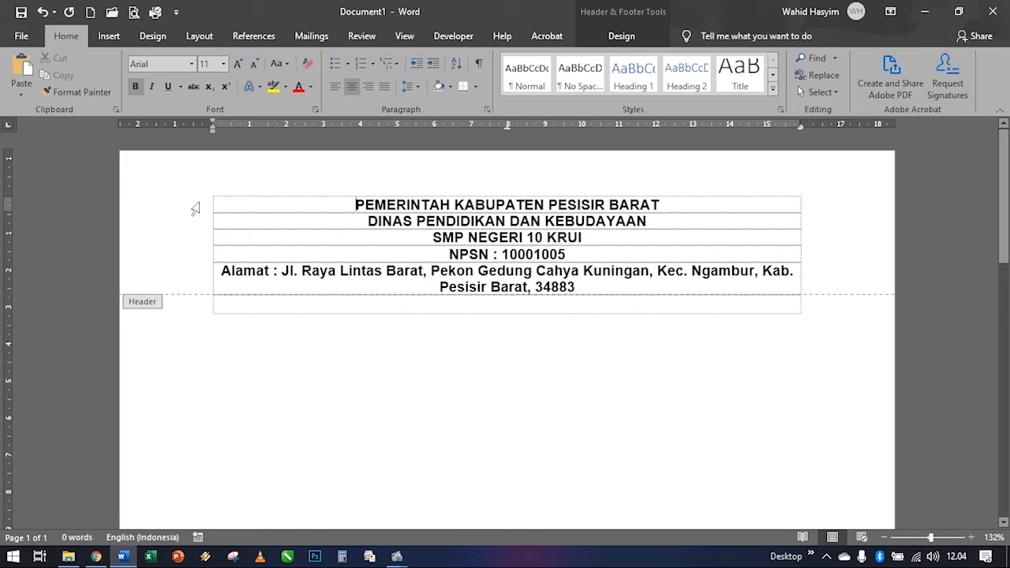
# Step: Set the font size of the first two header lines, the government and department names, to 14
pyautogui.moveTo(195, 209); pyautogui.dragTo(198, 218)
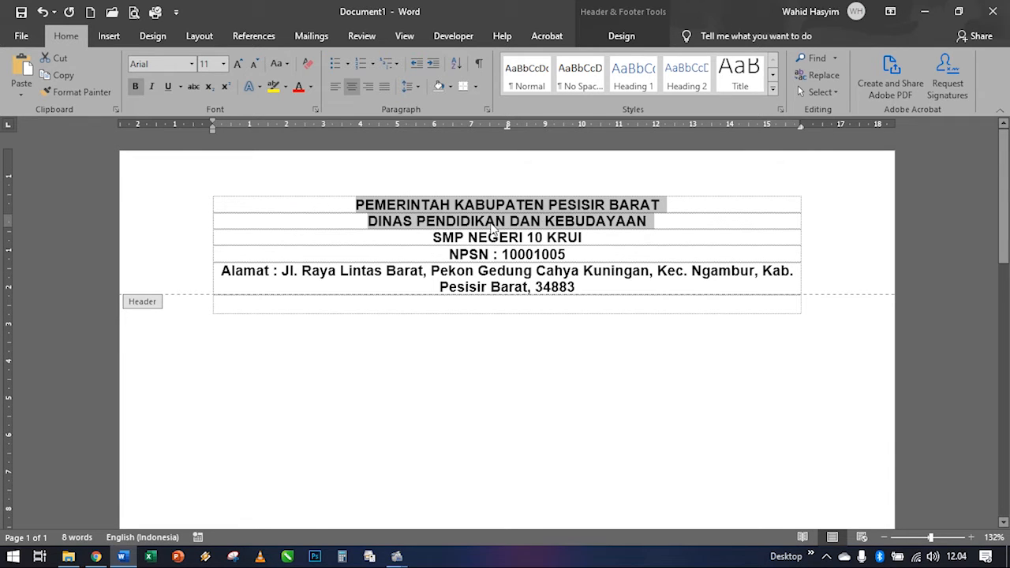
pyautogui.click(241, 67)
pyautogui.click(242, 67)
pyautogui.click(241, 67)
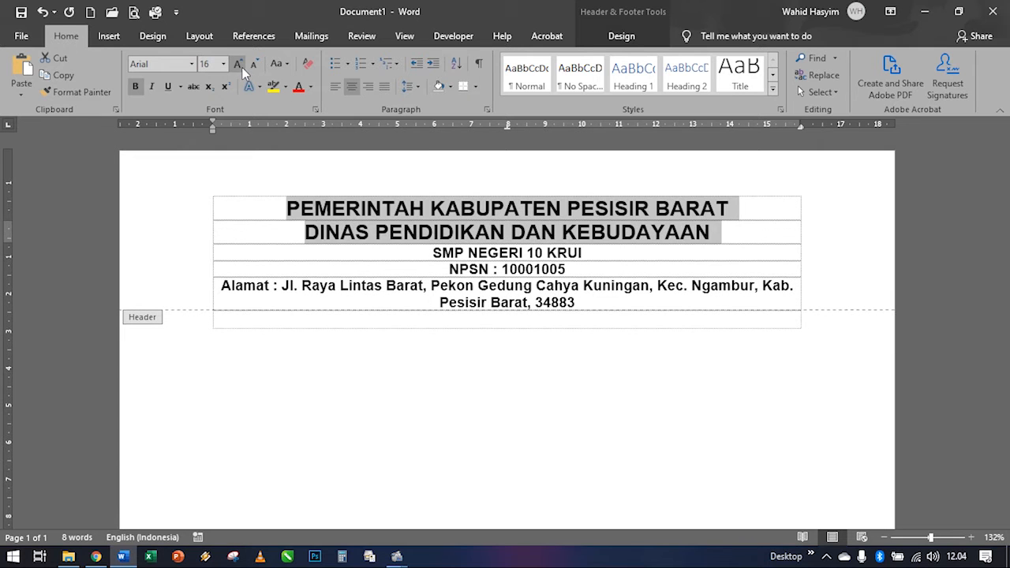
pyautogui.click(254, 64)
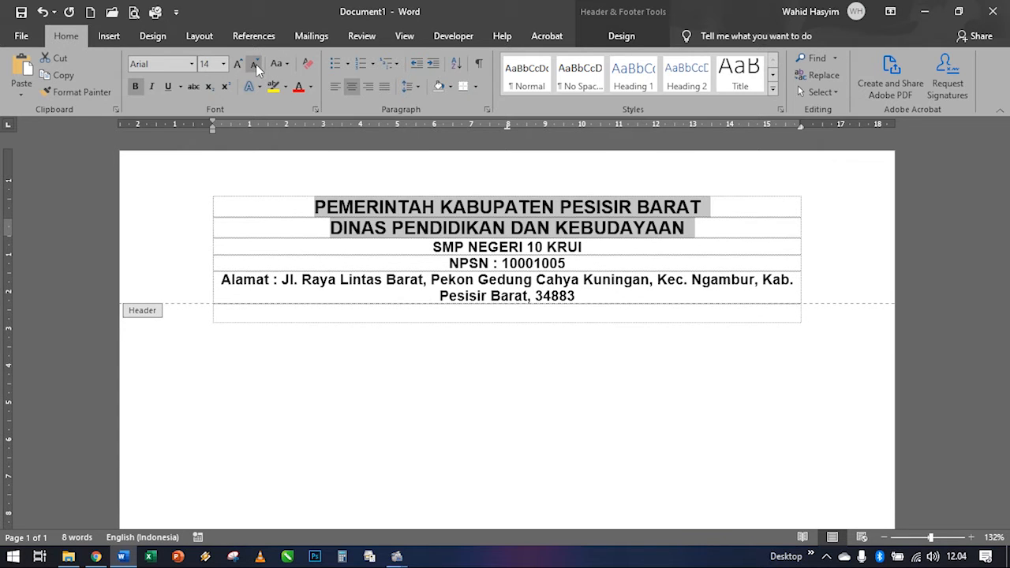
pyautogui.click(212, 65)
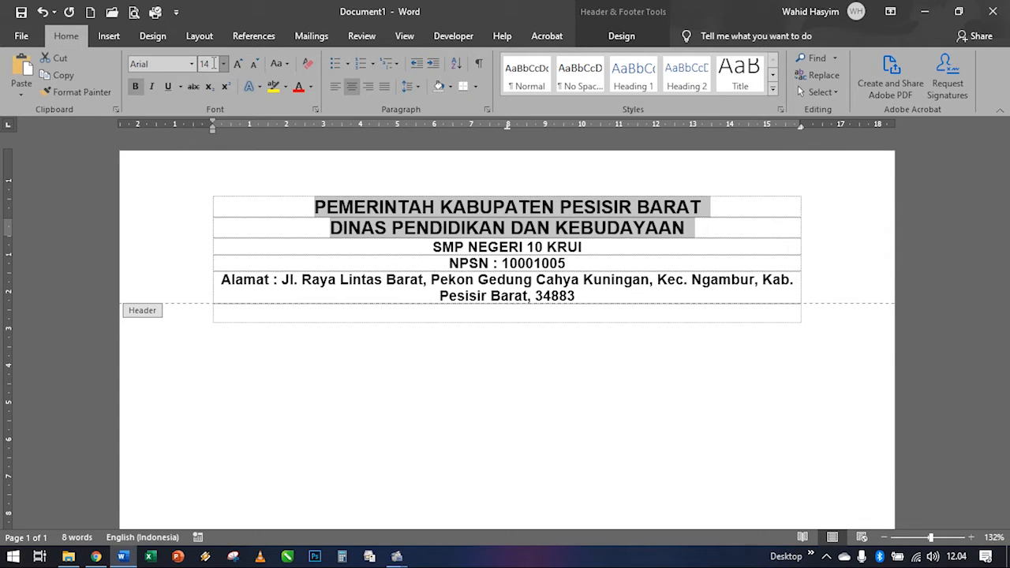
pyautogui.click(444, 231)
# Step: Enlarge the school name line "SMP NEGERI 10 KRUI" to font size 20
pyautogui.moveTo(430, 247); pyautogui.dragTo(582, 248)
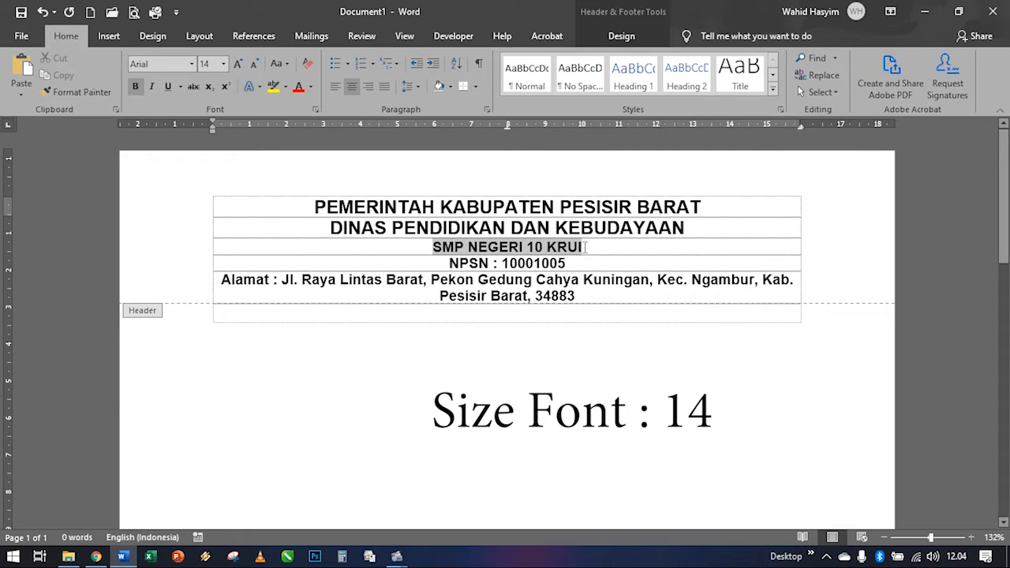
pyautogui.click(238, 64)
pyautogui.click(237, 65)
pyautogui.click(238, 65)
pyautogui.click(237, 65)
pyautogui.click(237, 65)
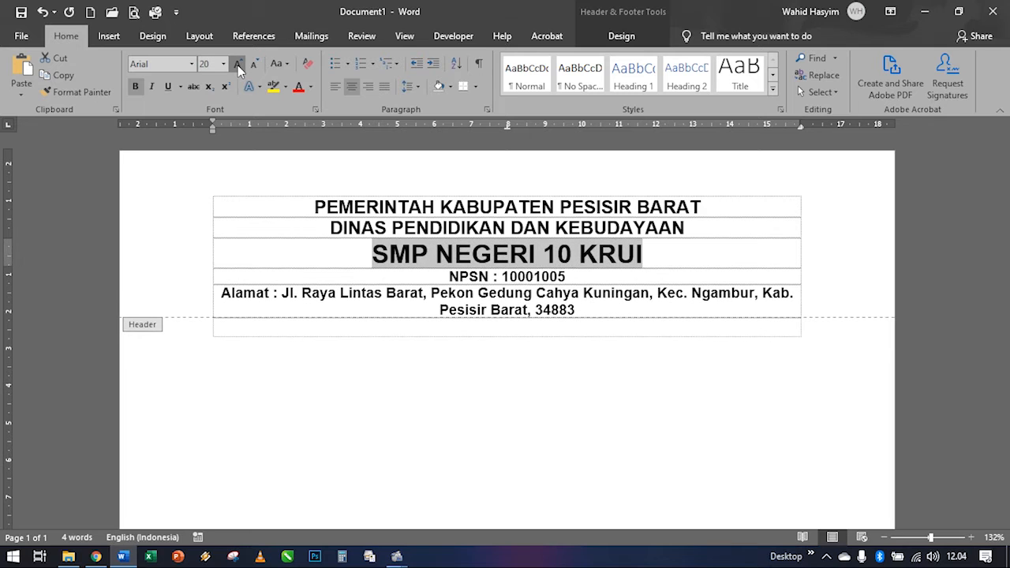
# Step: Try font size 22 on the school name line, and set it back to 20
pyautogui.click(238, 64)
pyautogui.click(213, 65)
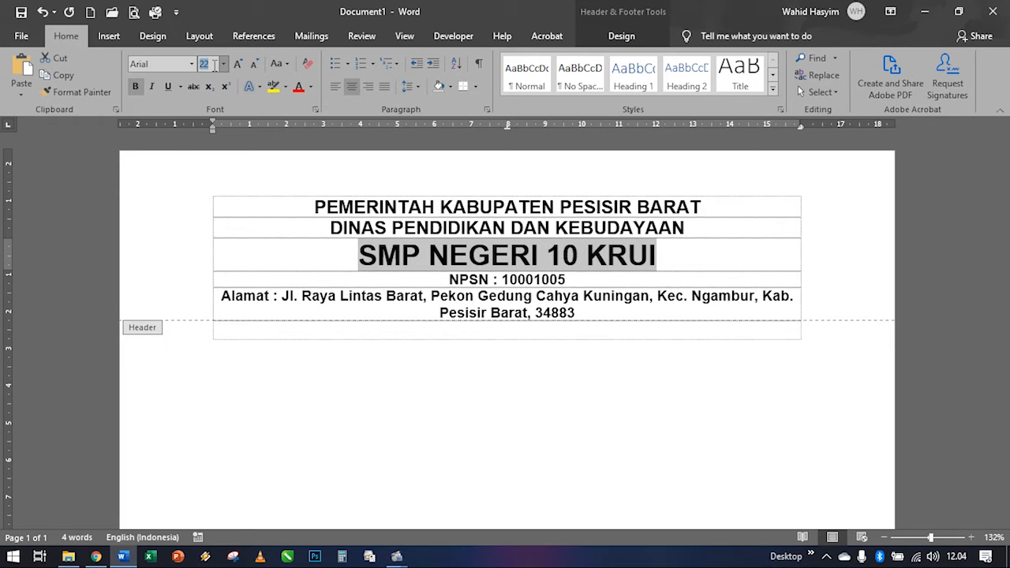
pyautogui.write('20')
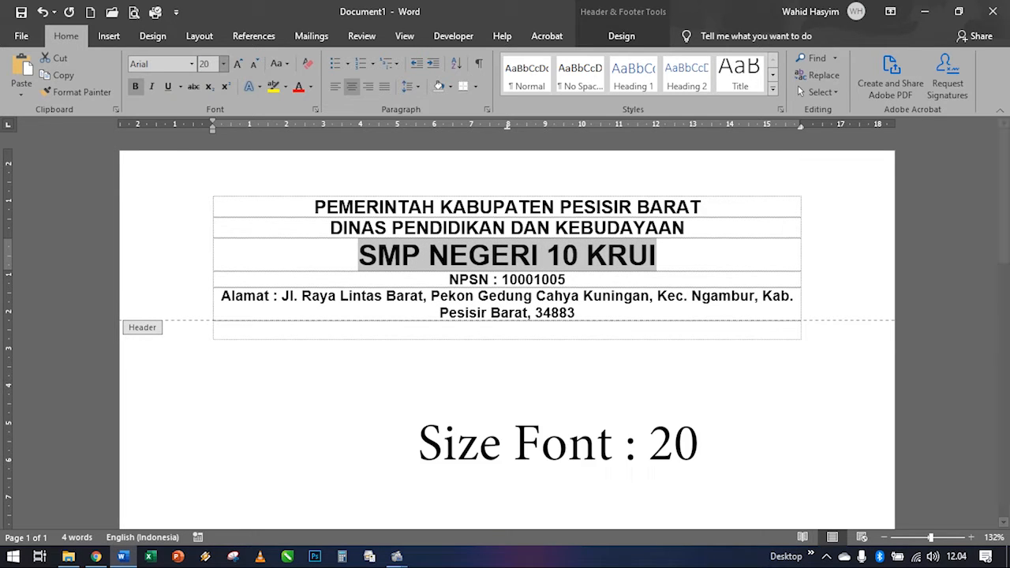
pyautogui.press('Return')
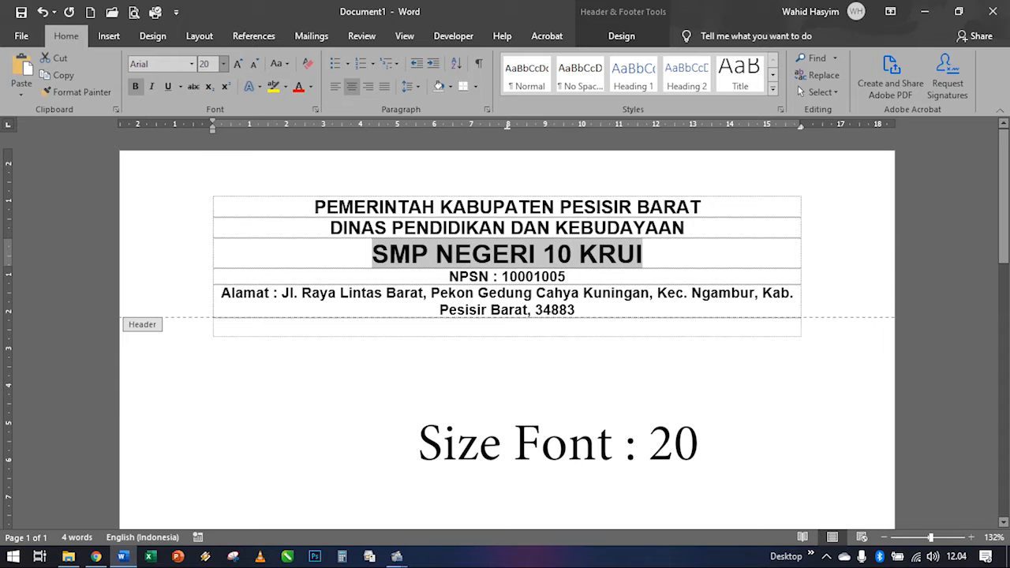
# Step: Reduce the address line in the header to font size 9 and remove its bold formatting
pyautogui.click(446, 277)
pyautogui.click(571, 276)
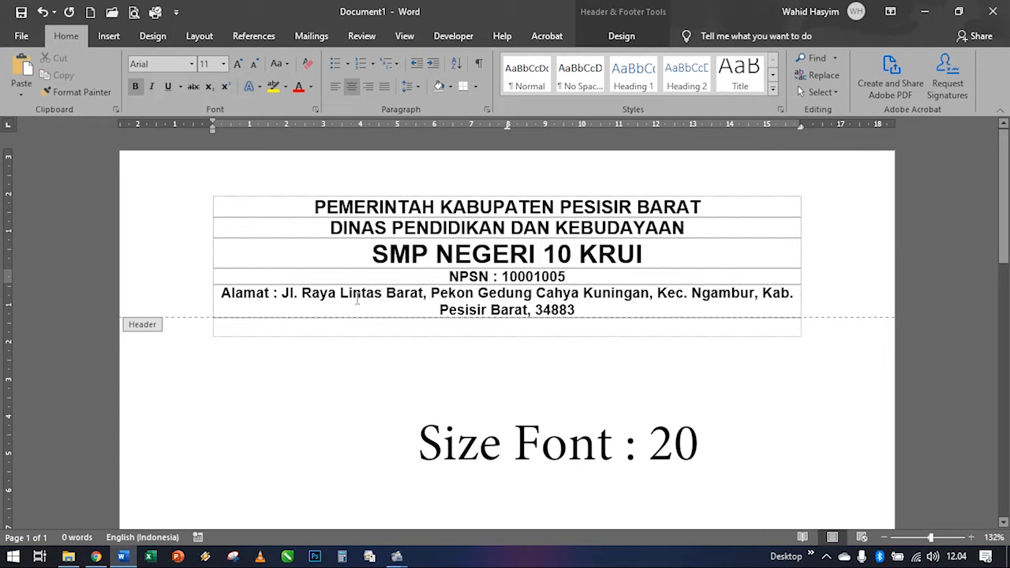
pyautogui.moveTo(218, 293); pyautogui.dragTo(577, 313)
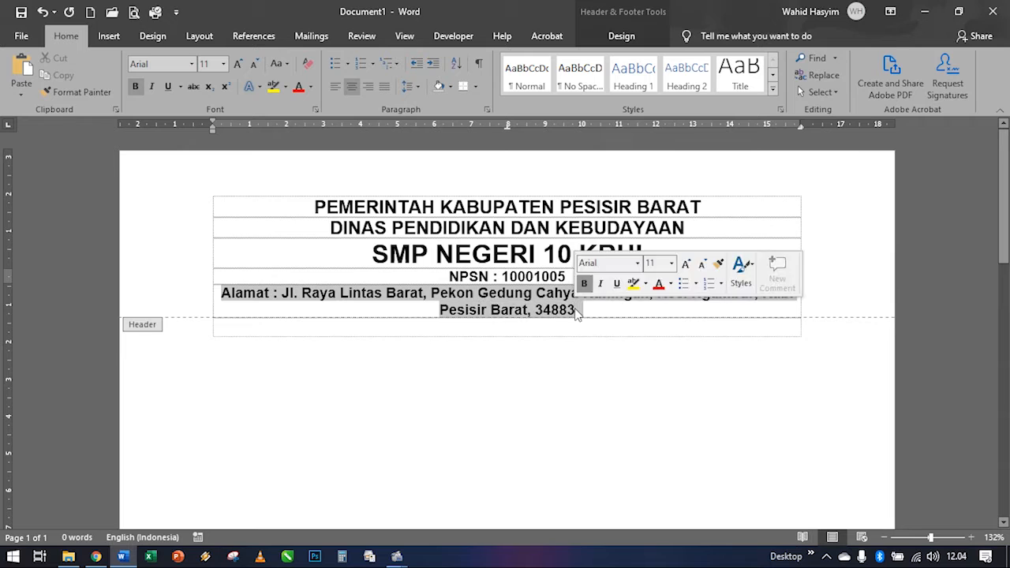
pyautogui.click(255, 63)
pyautogui.click(255, 64)
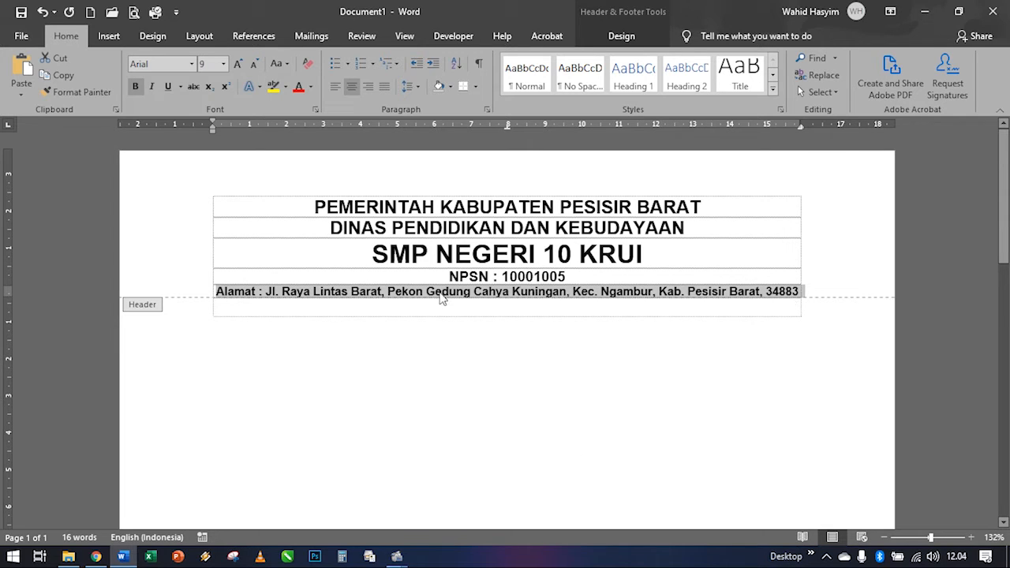
pyautogui.click(136, 87)
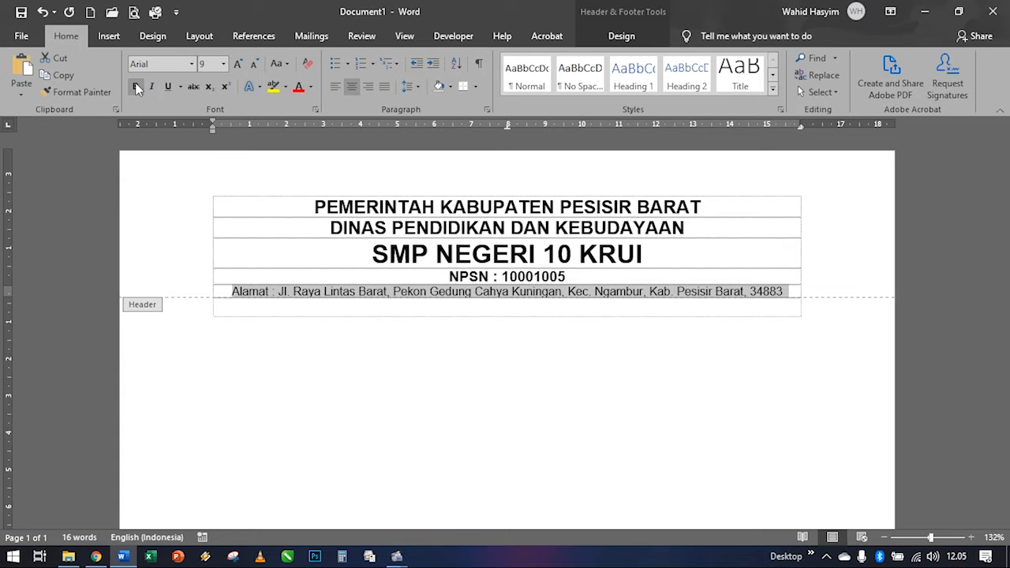
# Step: Try font size 10 on the address line, return it to 9, and make the line italic
pyautogui.click(209, 64)
pyautogui.write('10')
pyautogui.press('Return')
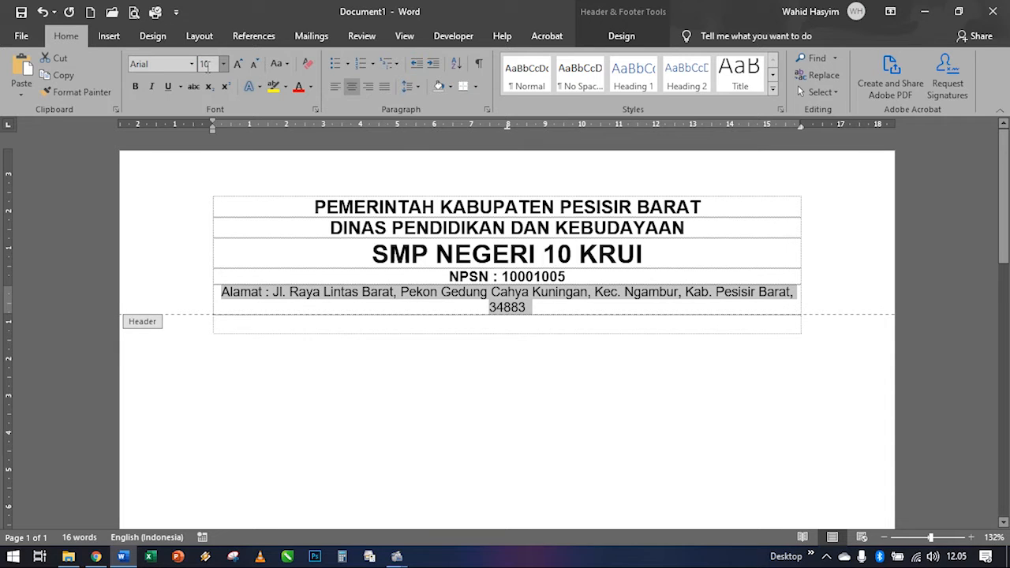
pyautogui.click(205, 65)
pyautogui.write('9')
pyautogui.press('Return')
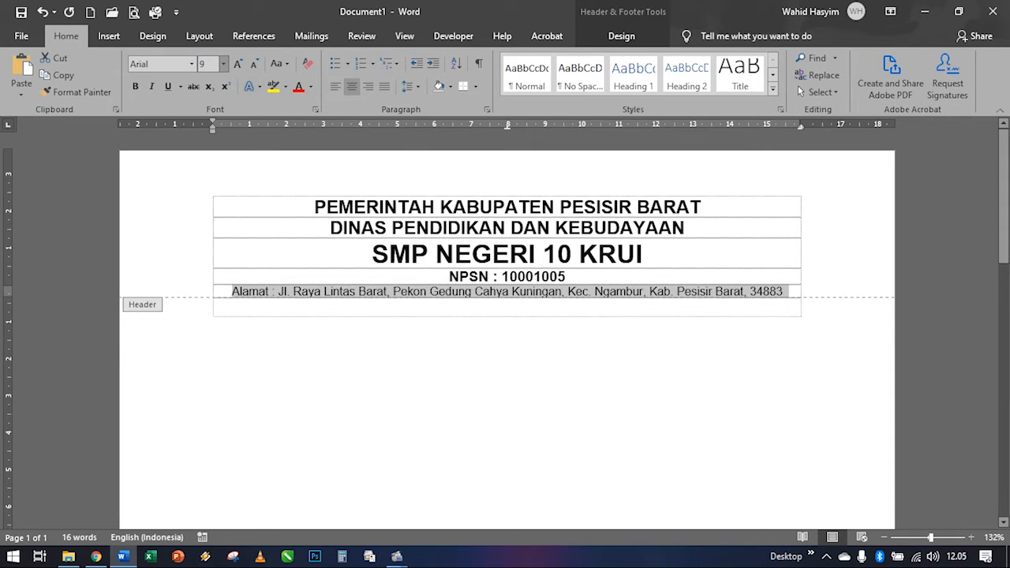
pyautogui.click(151, 89)
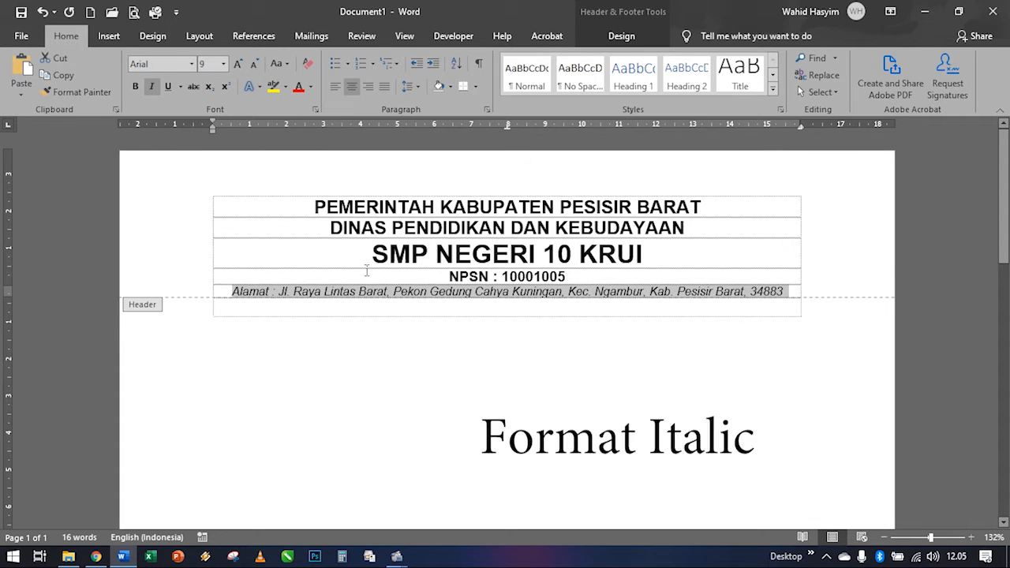
# Step: Change the font of the school name line "SMP NEGERI 10 KRUI" to Arial Black
pyautogui.click(503, 253)
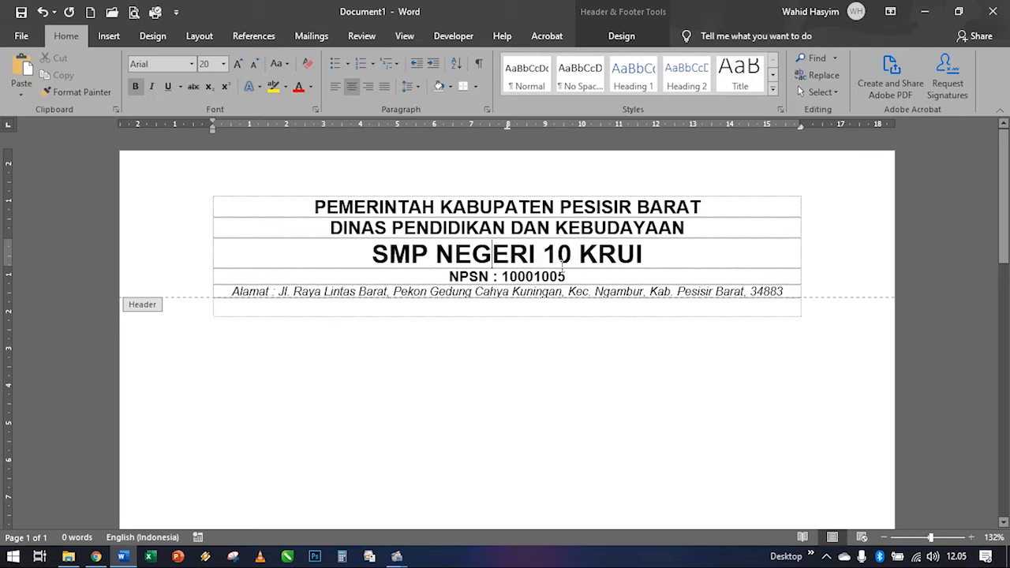
pyautogui.moveTo(366, 255); pyautogui.dragTo(621, 267)
pyautogui.click(621, 267)
pyautogui.moveTo(394, 251); pyautogui.dragTo(650, 252)
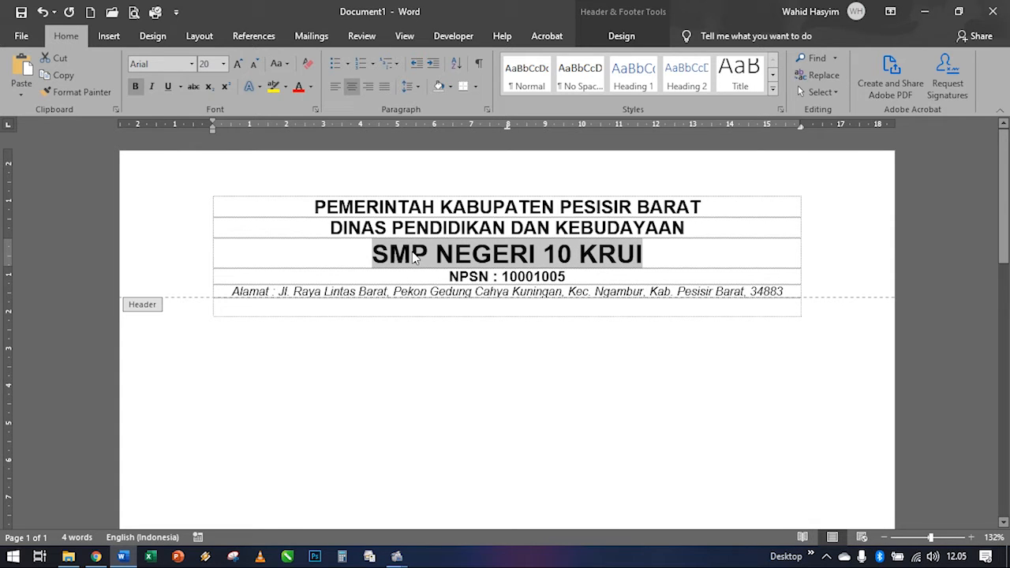
pyautogui.click(169, 65)
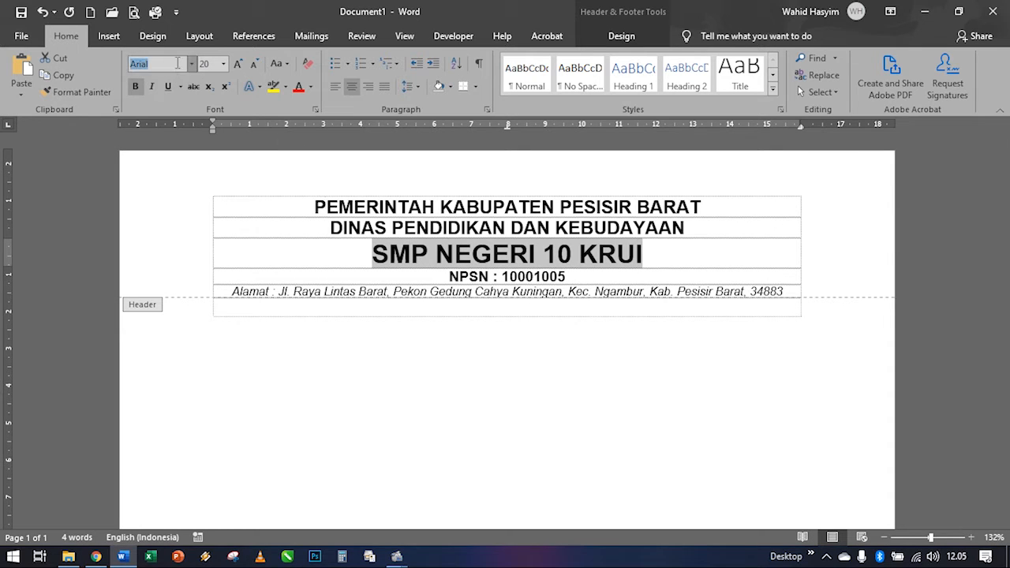
pyautogui.write('Arial')
pyautogui.press('Return')
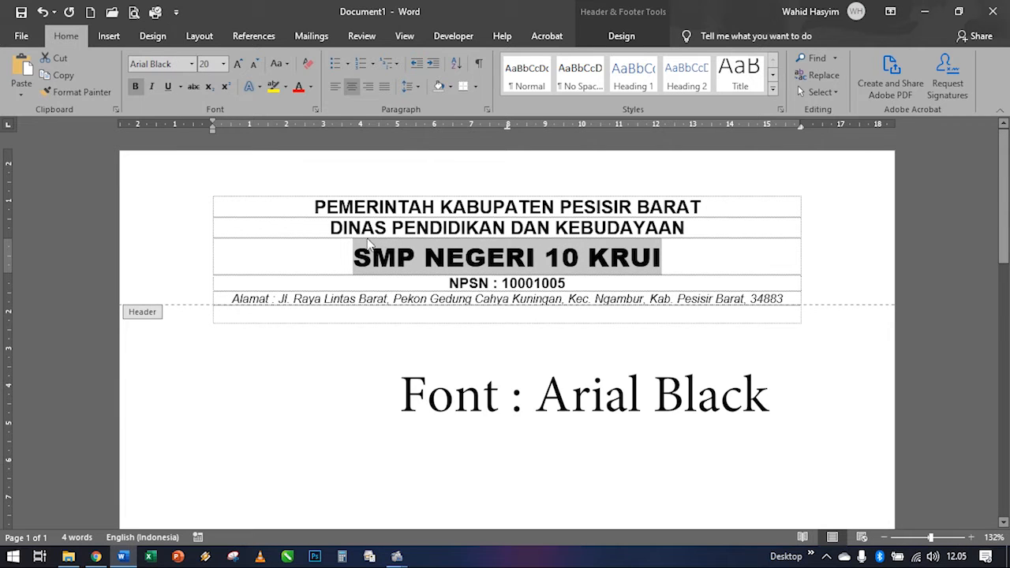
pyautogui.click(417, 227)
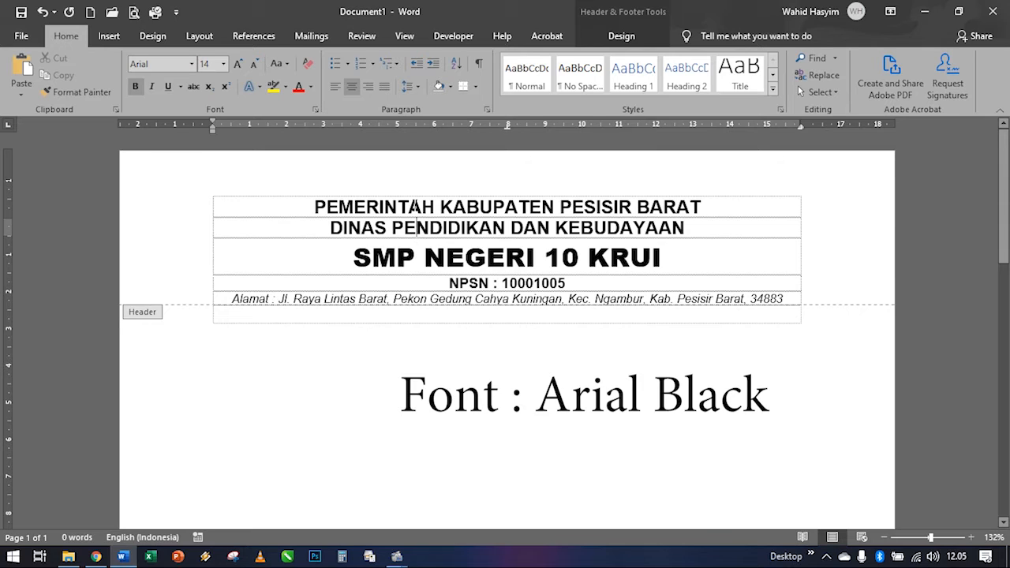
# Step: Move the letterhead up to 0.5 cm from the page's top edge and reopen the header for editing
pyautogui.click(320, 204)
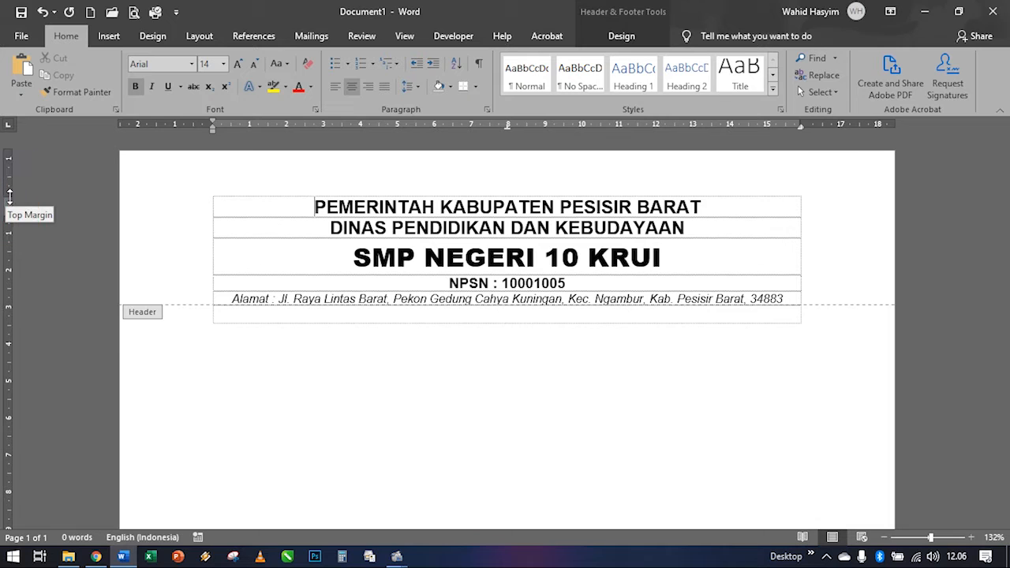
pyautogui.moveTo(10, 196); pyautogui.dragTo(9, 180)
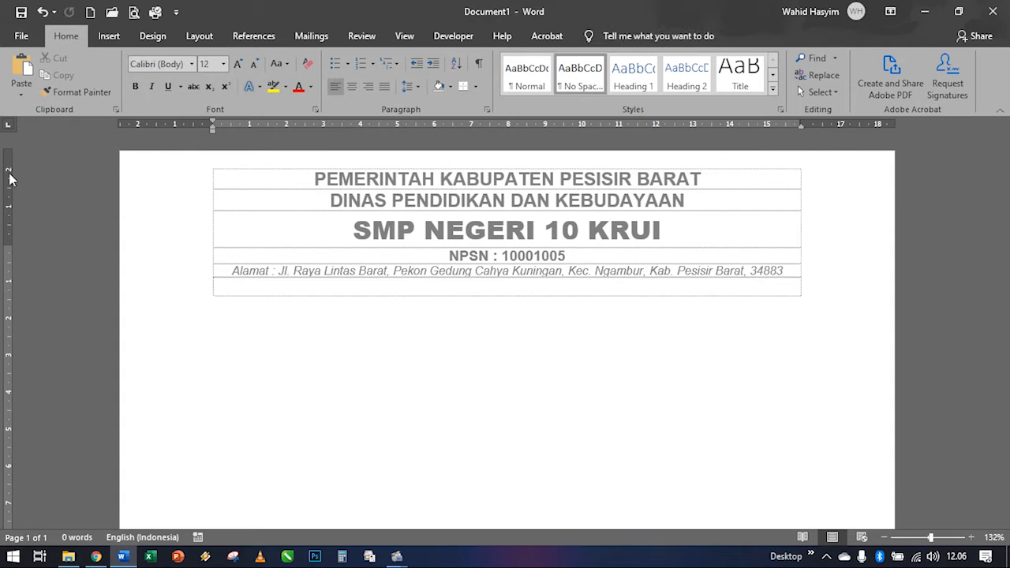
pyautogui.doubleClick(252, 217)
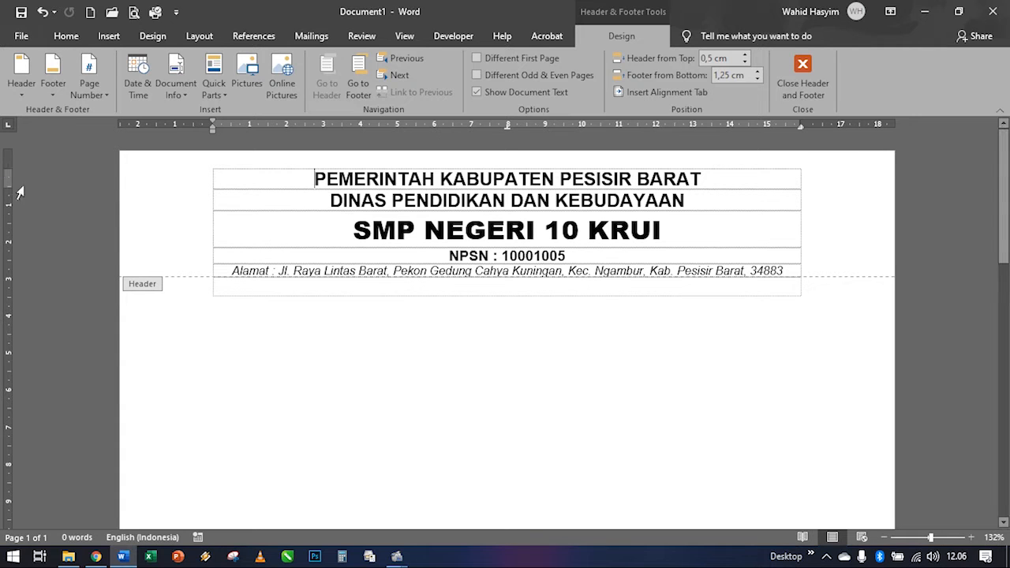
pyautogui.moveTo(8, 165)
pyautogui.mouseDown()
pyautogui.moveTo(10, 177)
pyautogui.moveTo(9, 167)
pyautogui.mouseUp()
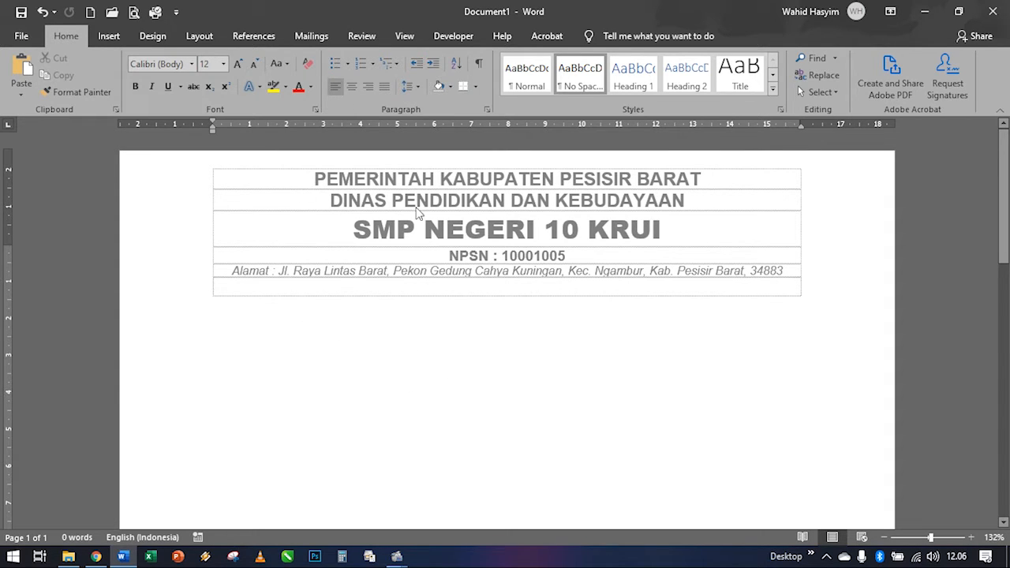
pyautogui.doubleClick(308, 183)
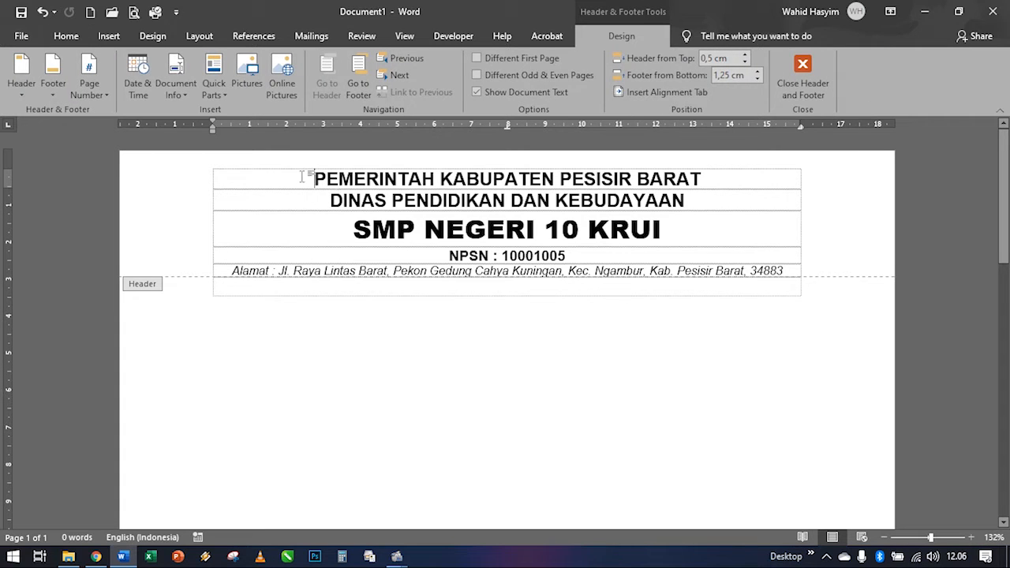
# Step: Add an empty line below the address and draw a horizontal straight line about 18.4 cm long directly under the address
pyautogui.click(784, 270)
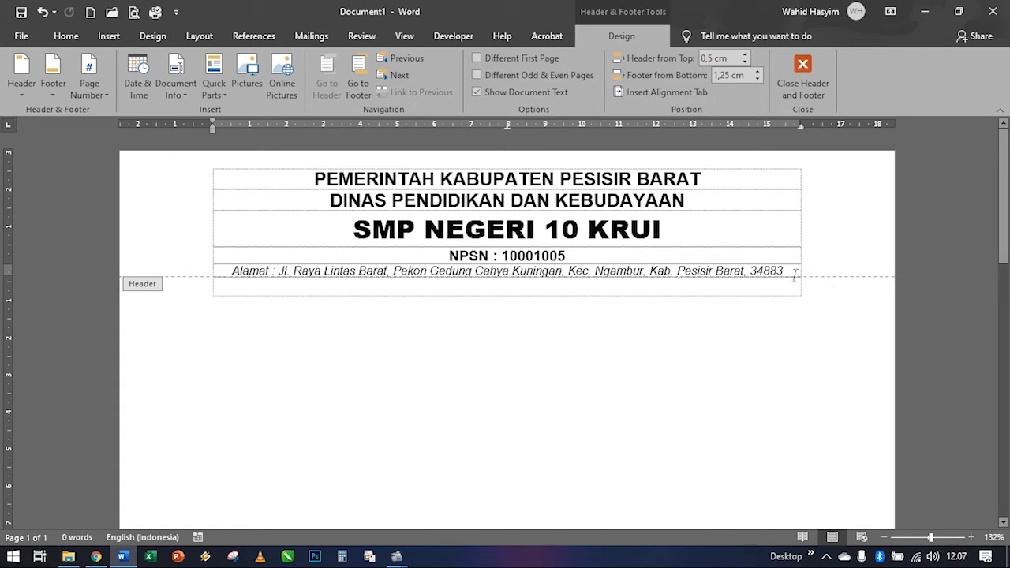
pyautogui.press('Return')
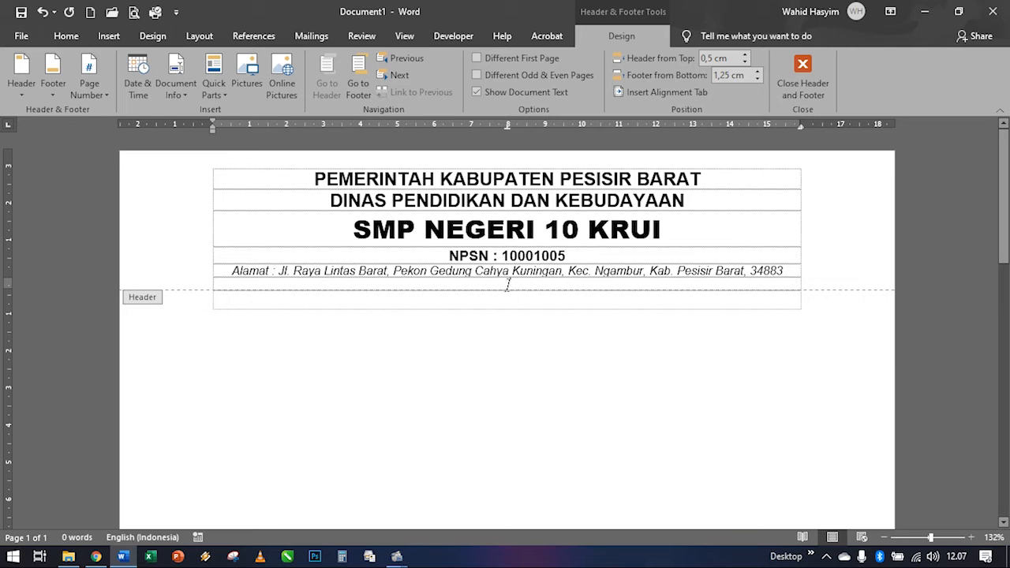
pyautogui.click(106, 36)
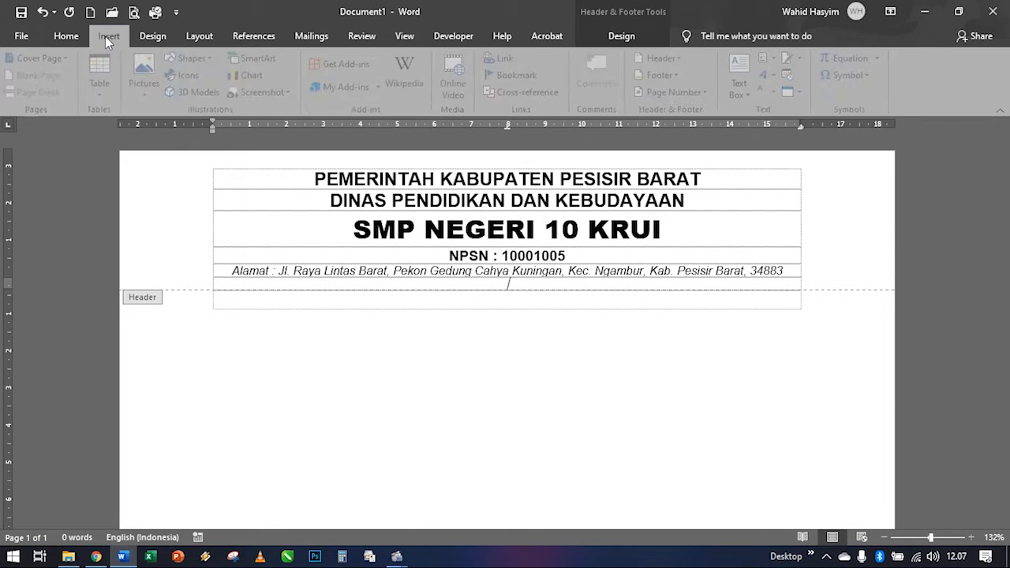
pyautogui.click(196, 59)
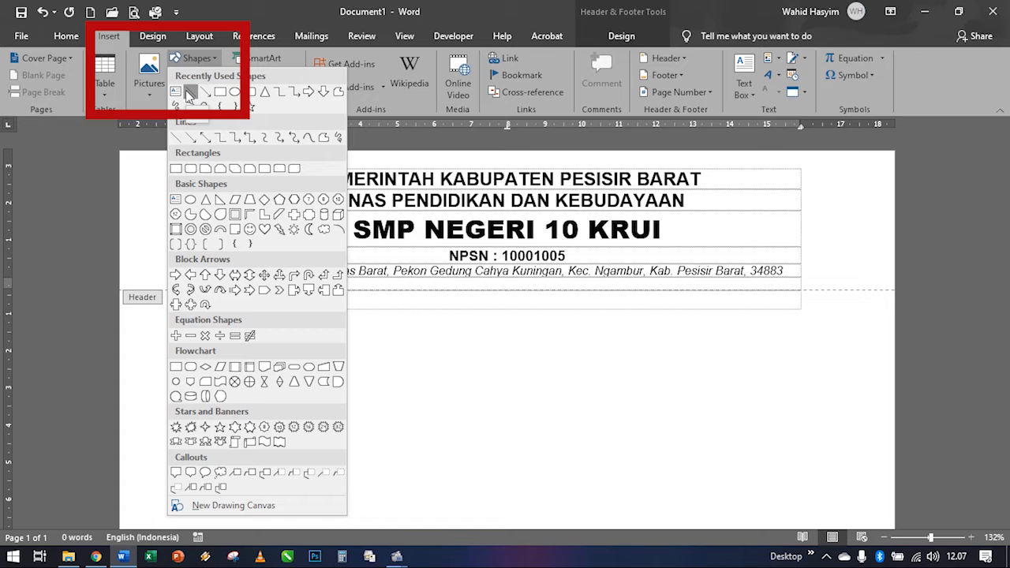
pyautogui.click(188, 92)
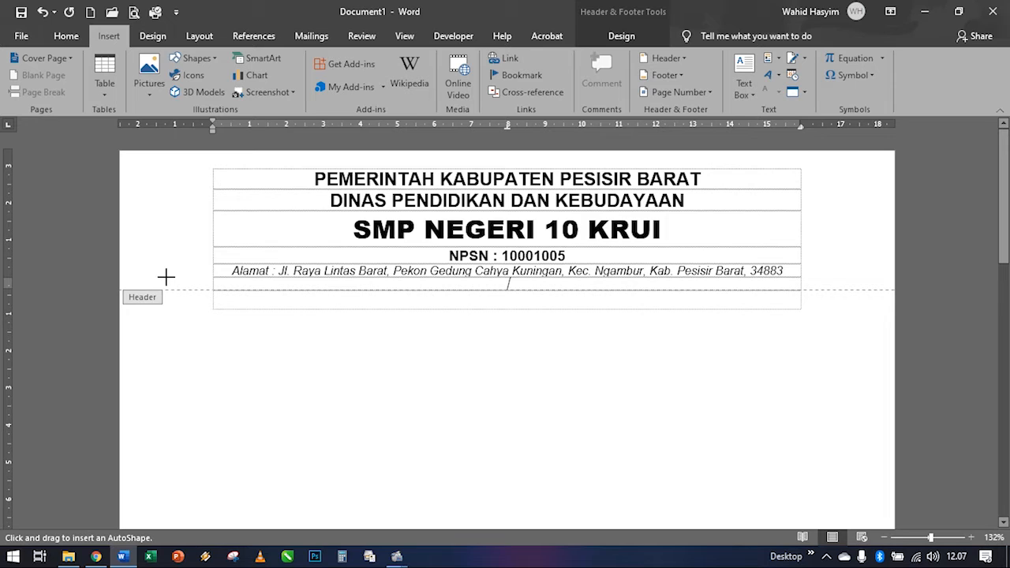
pyautogui.moveTo(166, 277); pyautogui.dragTo(842, 284)
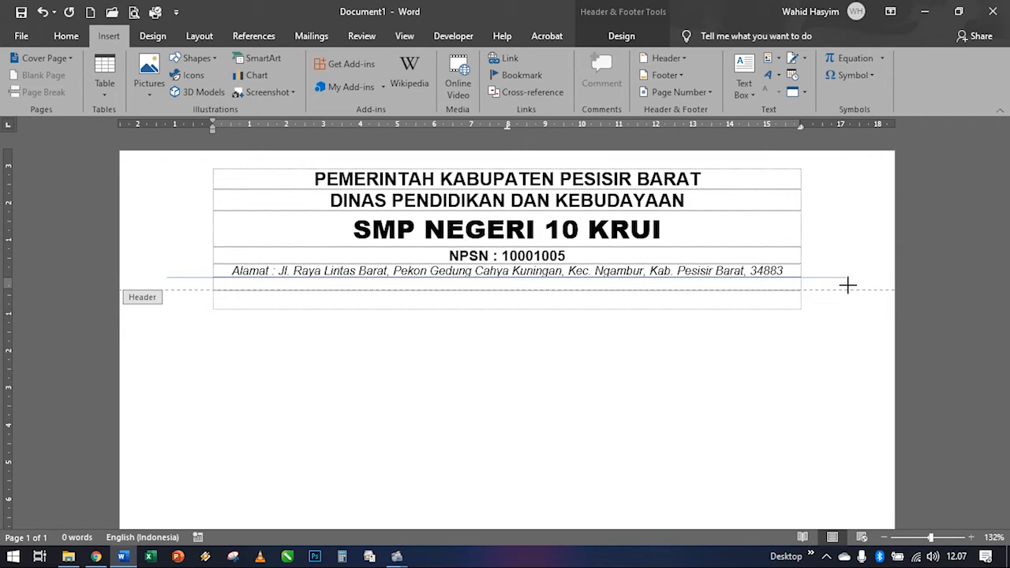
pyautogui.moveTo(847, 284); pyautogui.dragTo(849, 284)
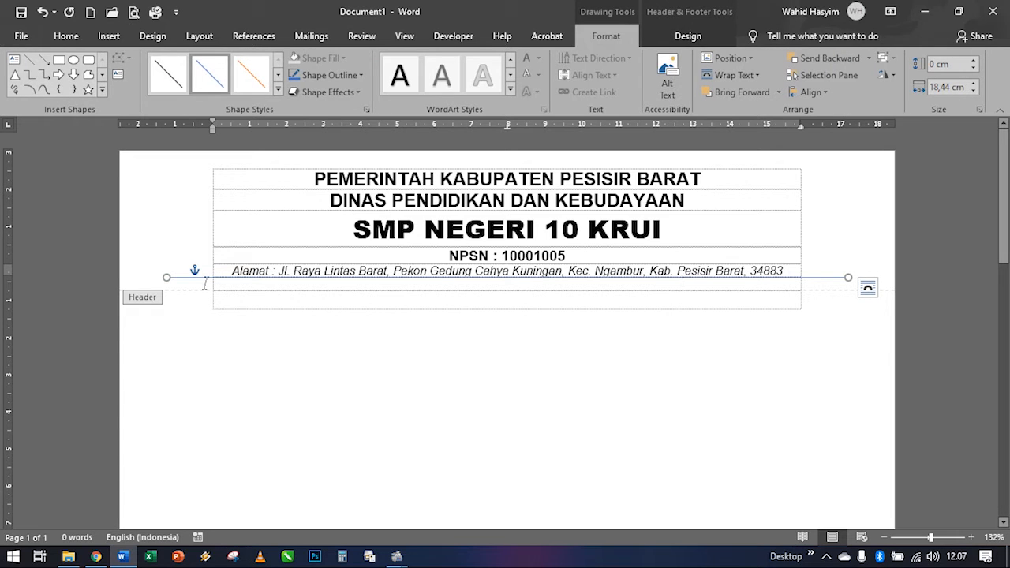
# Step: Change the outline color of the horizontal line under the address to black
pyautogui.scroll(2, 288, 285)
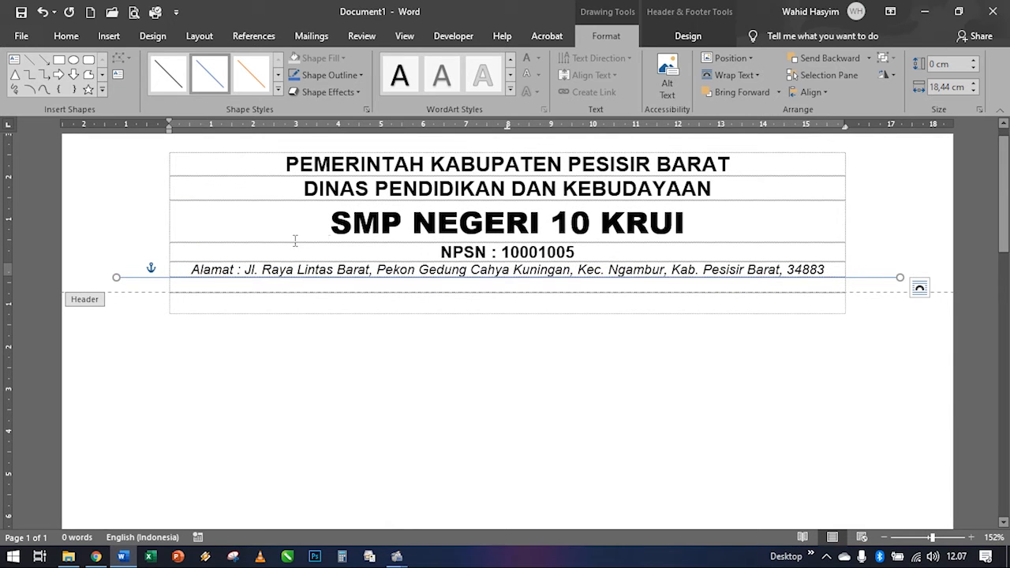
pyautogui.click(350, 75)
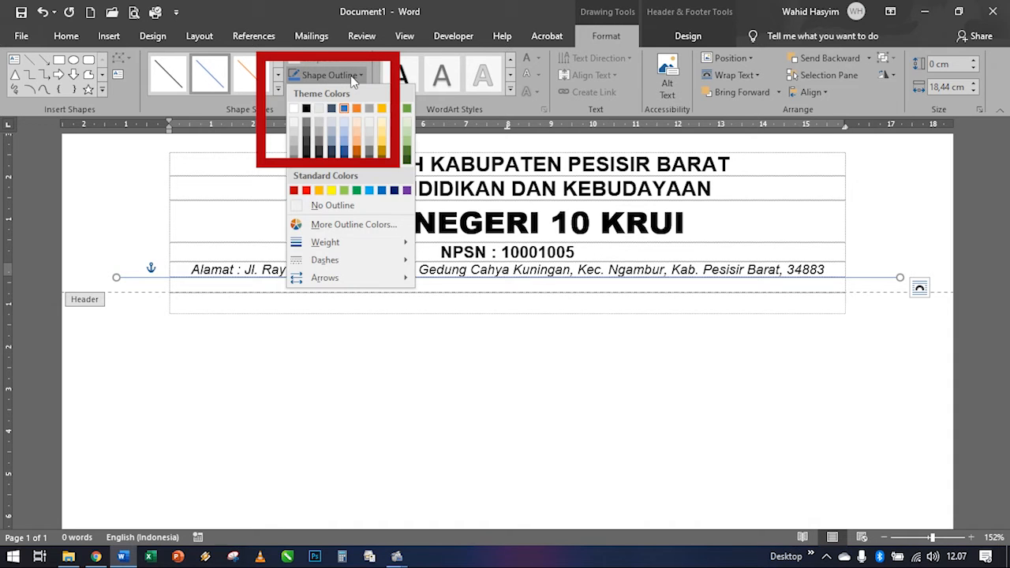
pyautogui.click(307, 108)
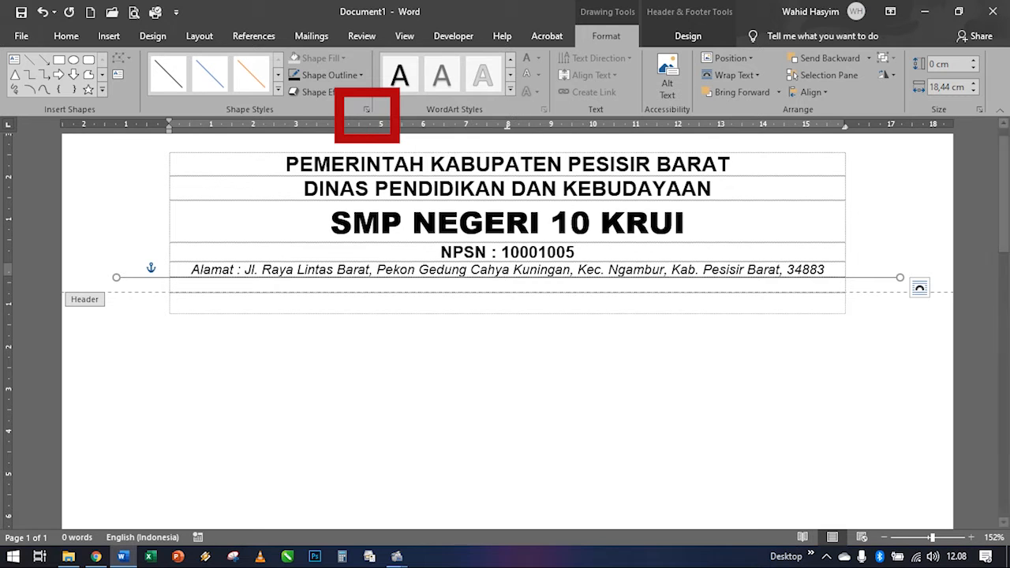
# Step: Format the horizontal line under the address with the Thick Thin compound type and a width of 5 pt
pyautogui.click(367, 110)
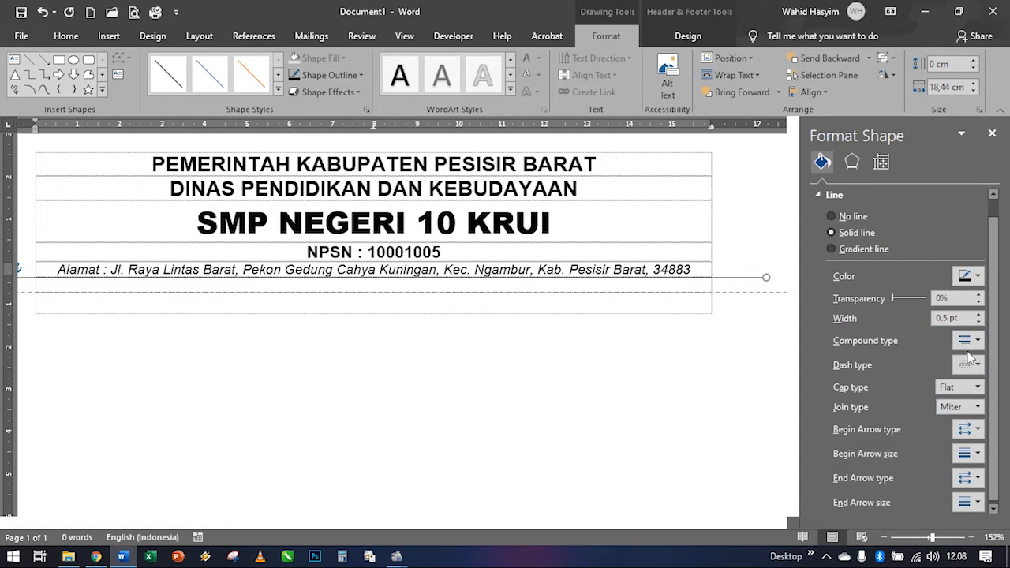
pyautogui.click(978, 342)
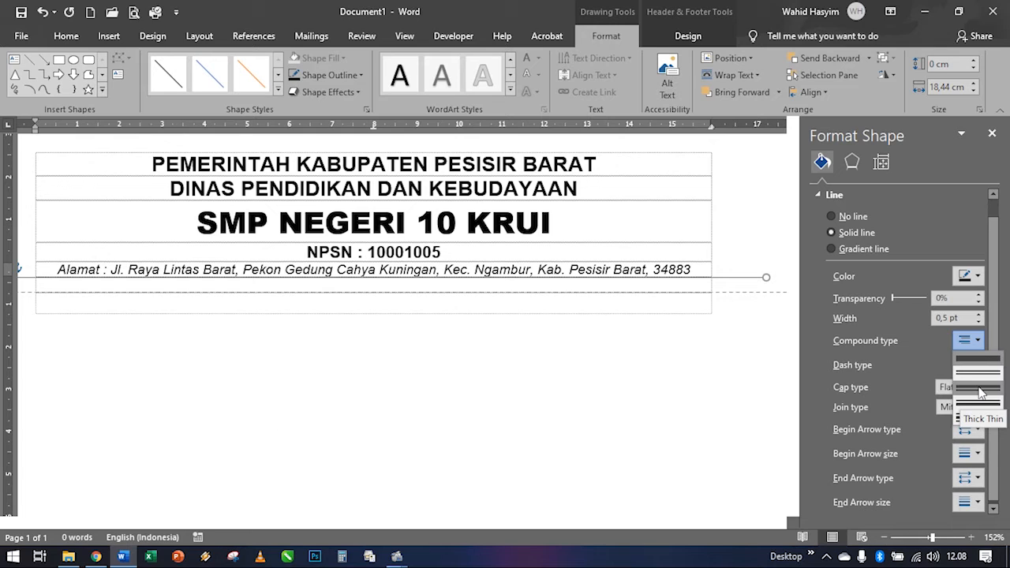
pyautogui.click(980, 392)
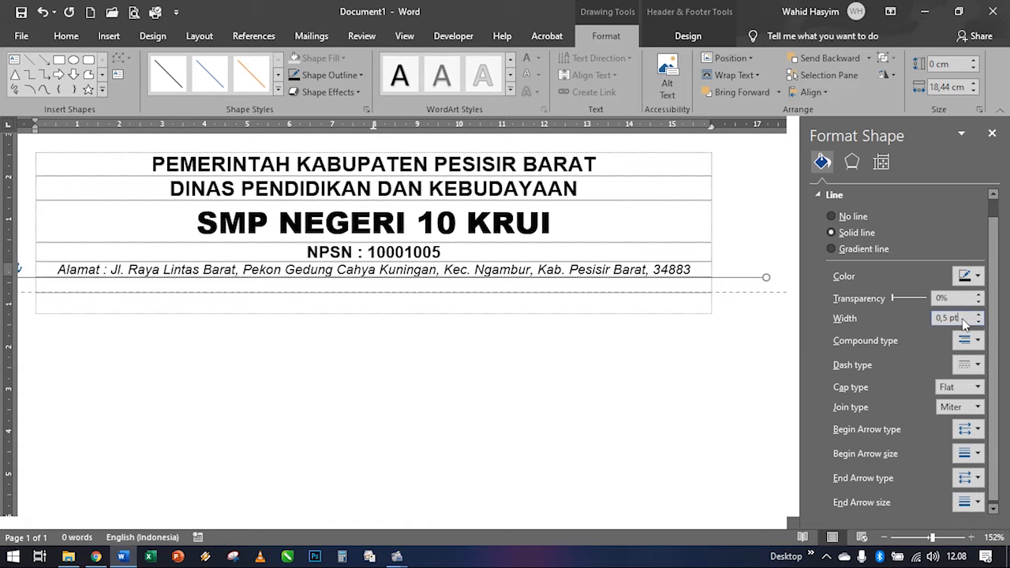
pyautogui.moveTo(958, 318); pyautogui.dragTo(907, 326)
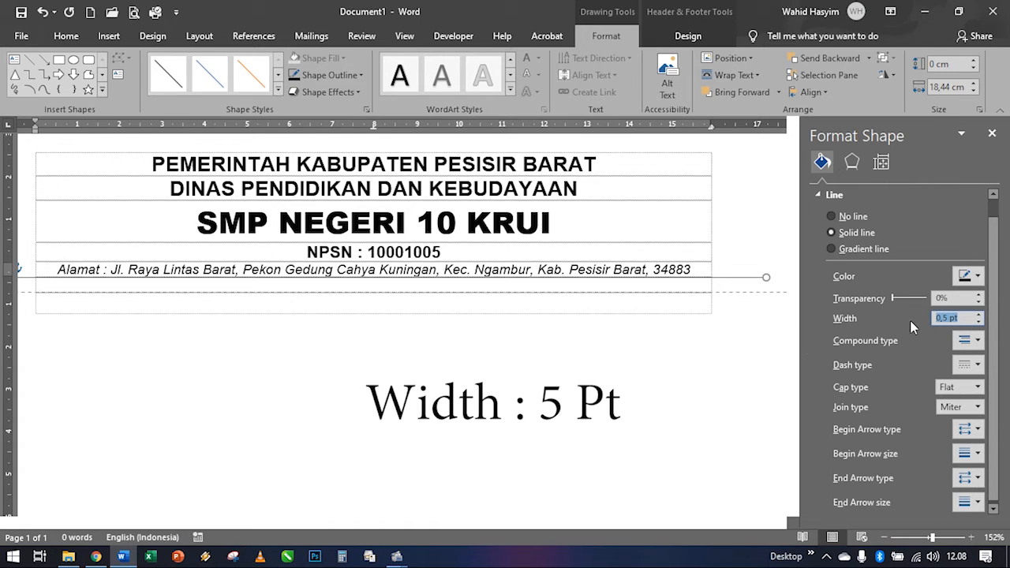
pyautogui.write('5')
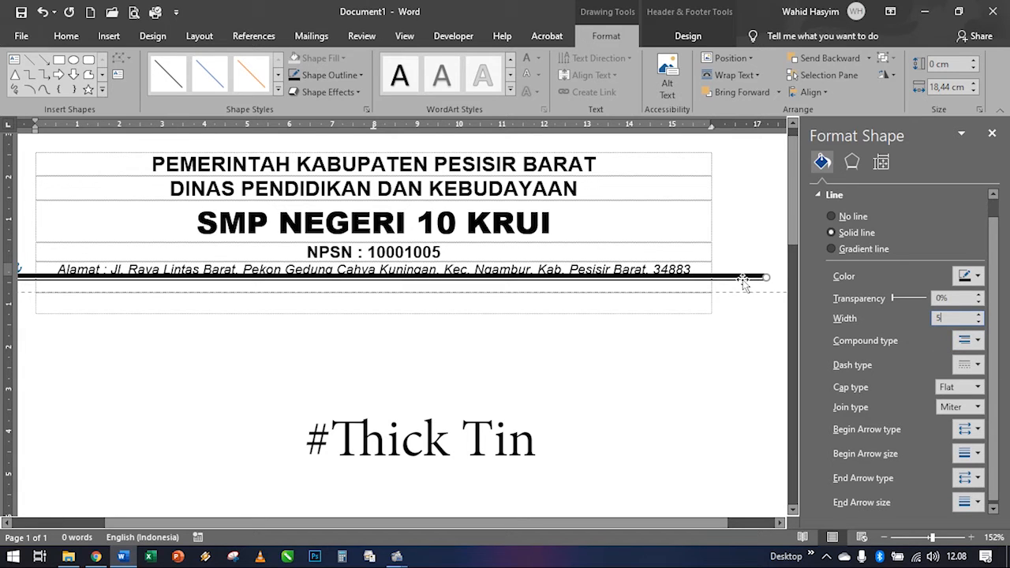
# Step: Close the shape formatting settings and nudge the thick-thin line down until it sits just below the address text
pyautogui.click(992, 137)
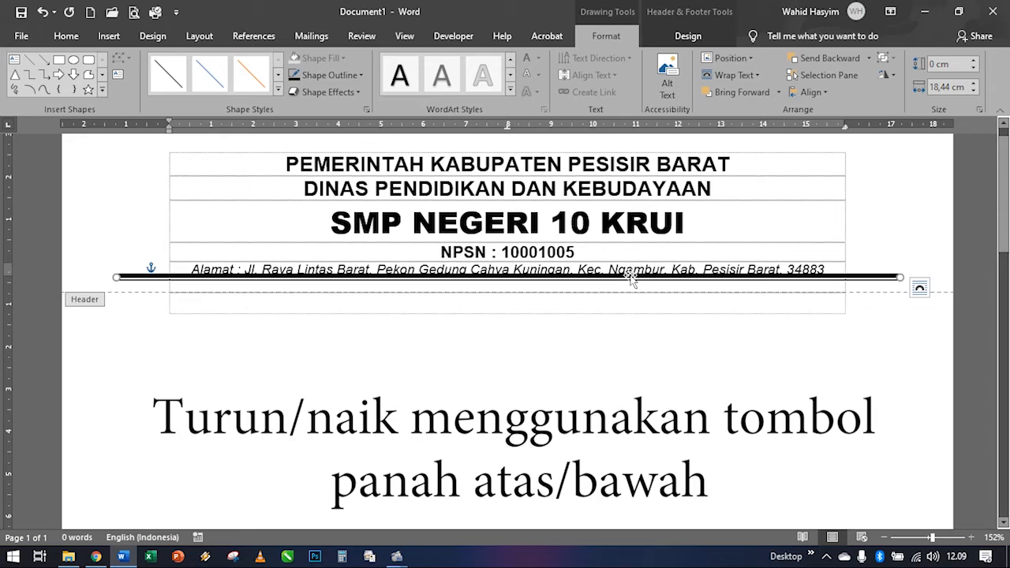
pyautogui.press('Down')
pyautogui.press('Down')
pyautogui.press('Down')
pyautogui.press('Down')
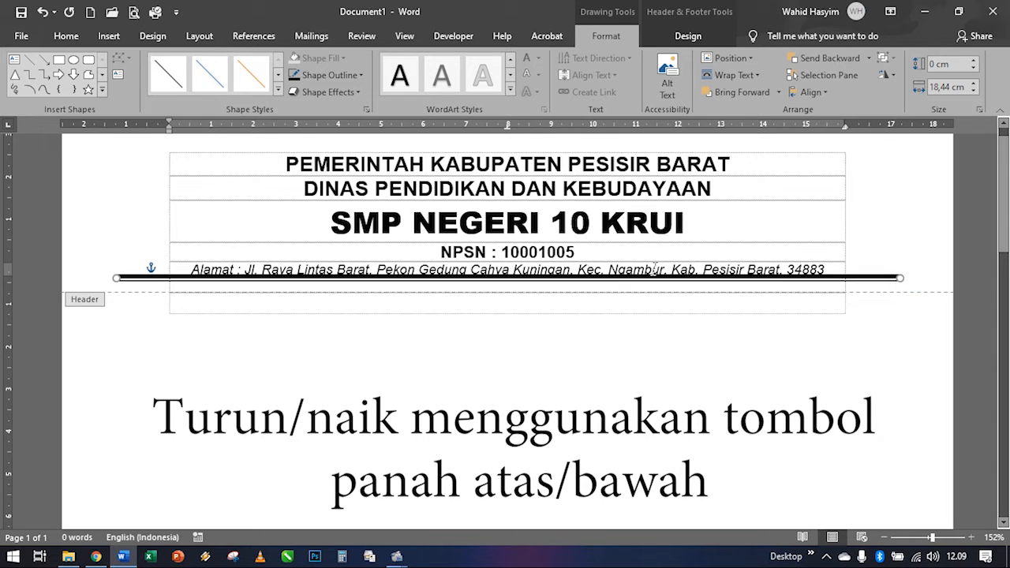
pyautogui.press('Down')
pyautogui.press('Down')
pyautogui.press('Down')
pyautogui.press('Down')
pyautogui.press('Down')
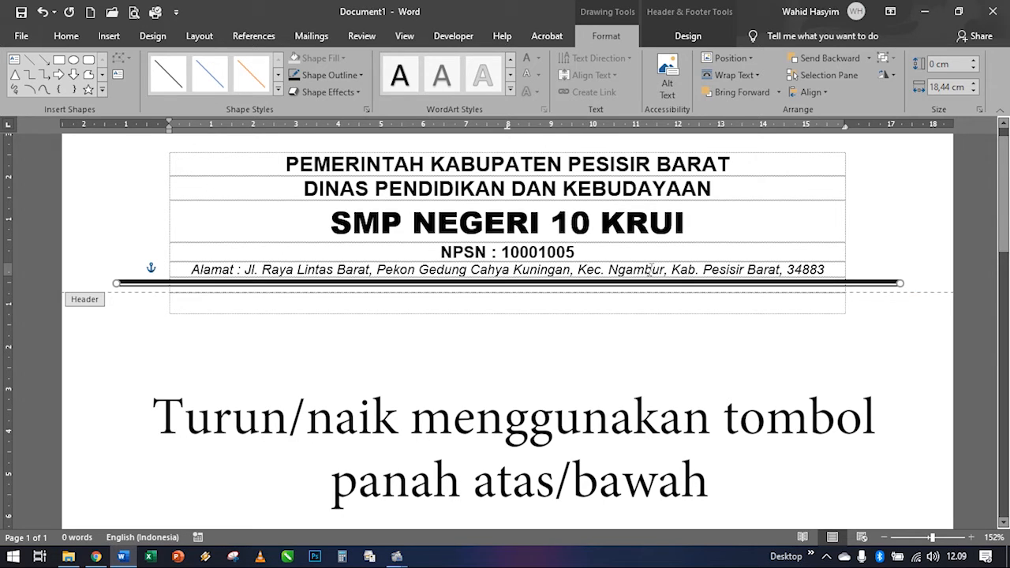
pyautogui.press('Down')
pyautogui.press('Up')
pyautogui.press('Up')
pyautogui.press('Down')
pyautogui.press('Up')
pyautogui.click(243, 182)
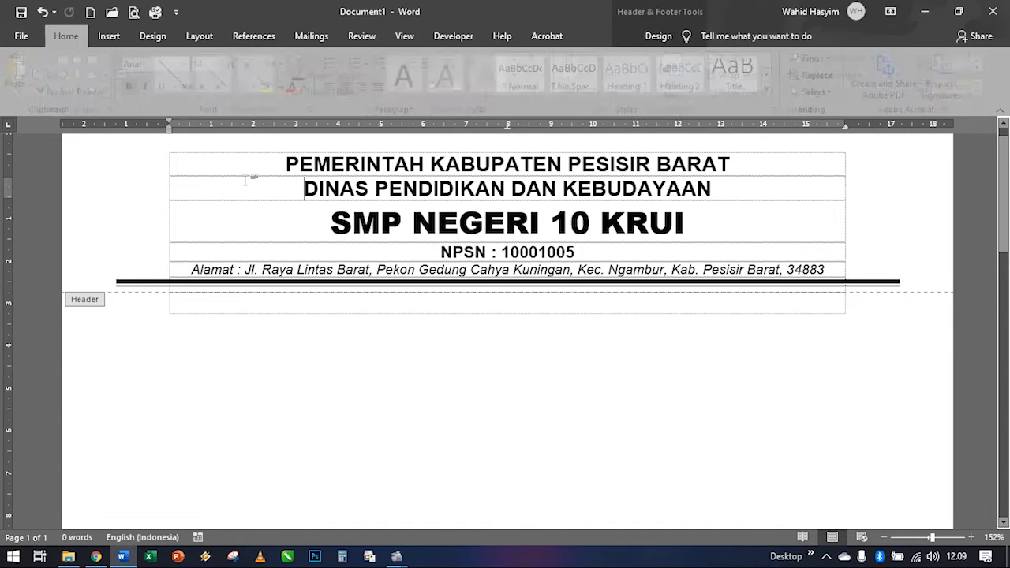
pyautogui.scroll(1, 448, 222)
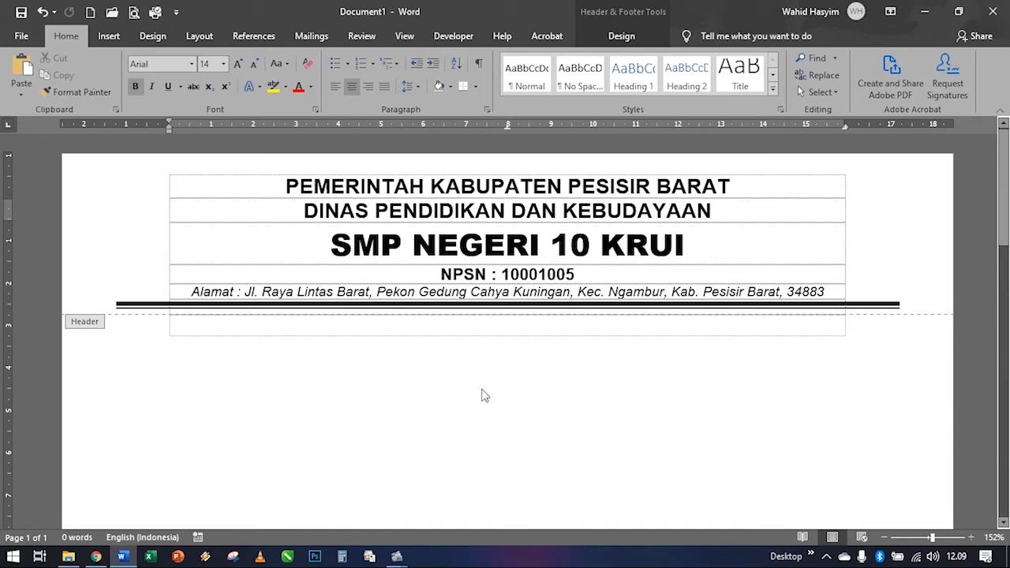
pyautogui.click(207, 189)
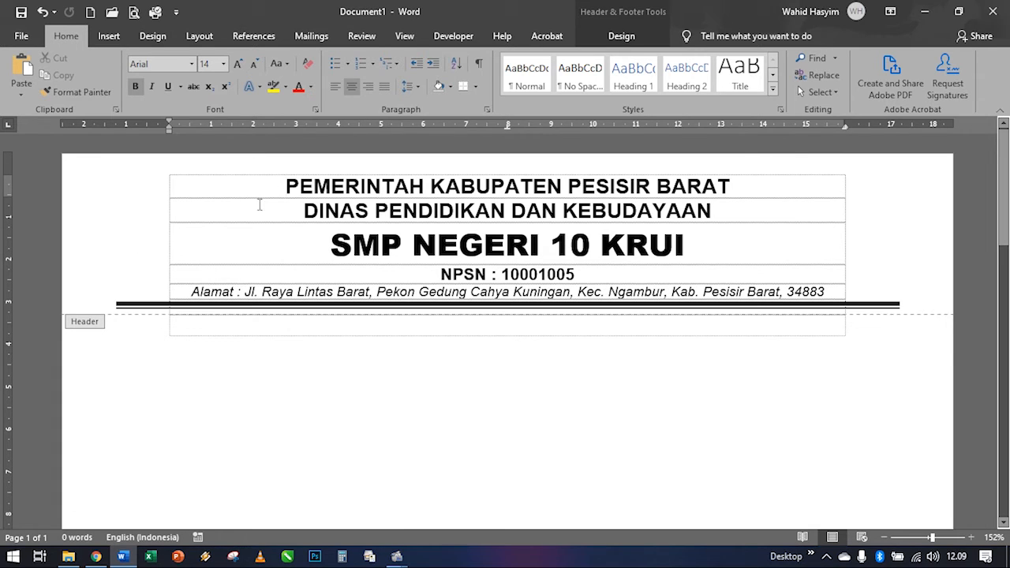
pyautogui.moveTo(286, 185); pyautogui.dragTo(739, 185)
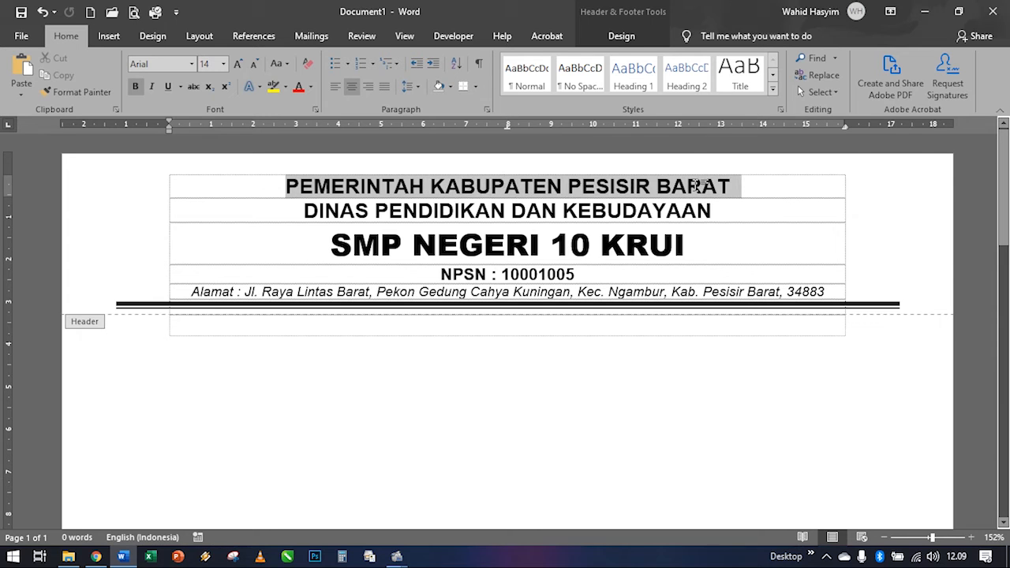
pyautogui.click(578, 192)
pyautogui.moveTo(431, 186); pyautogui.dragTo(648, 193)
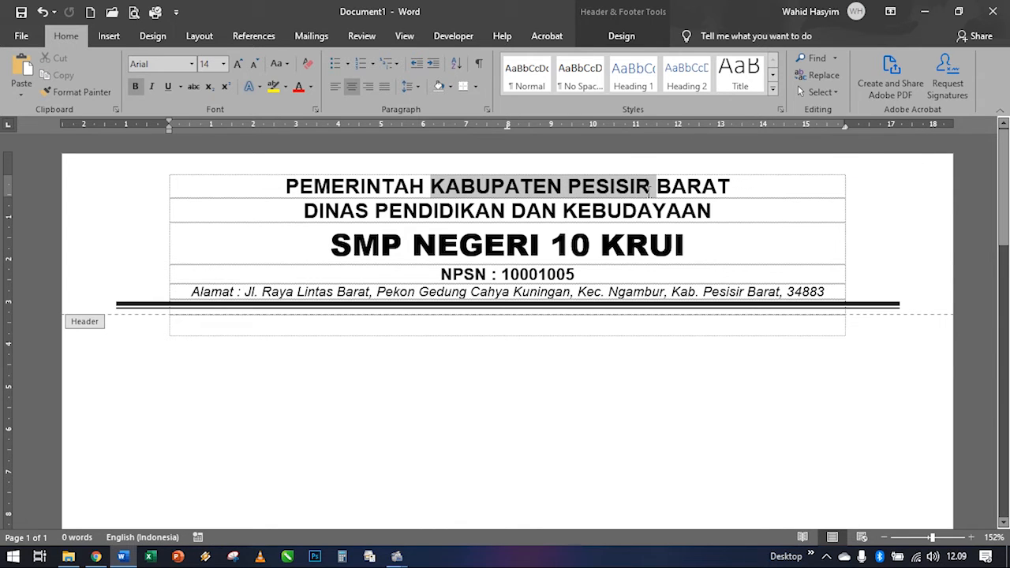
pyautogui.click(573, 188)
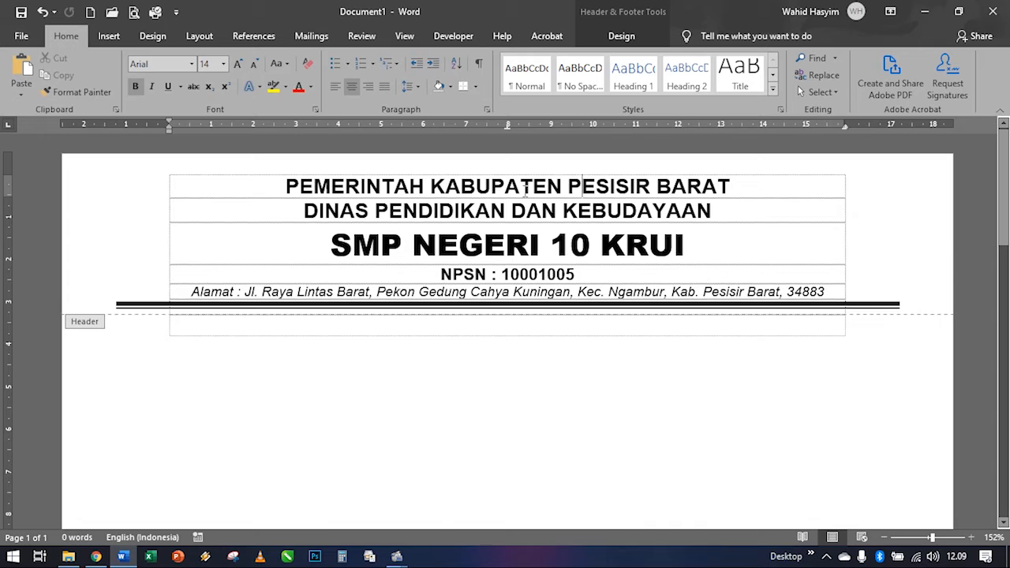
# Step: Insert LOGO BARU PESISIR BARAT.png from the DATA 1 (D:) drive at the first header line and wrap it In Front of Text
pyautogui.click(174, 187)
pyautogui.click(110, 40)
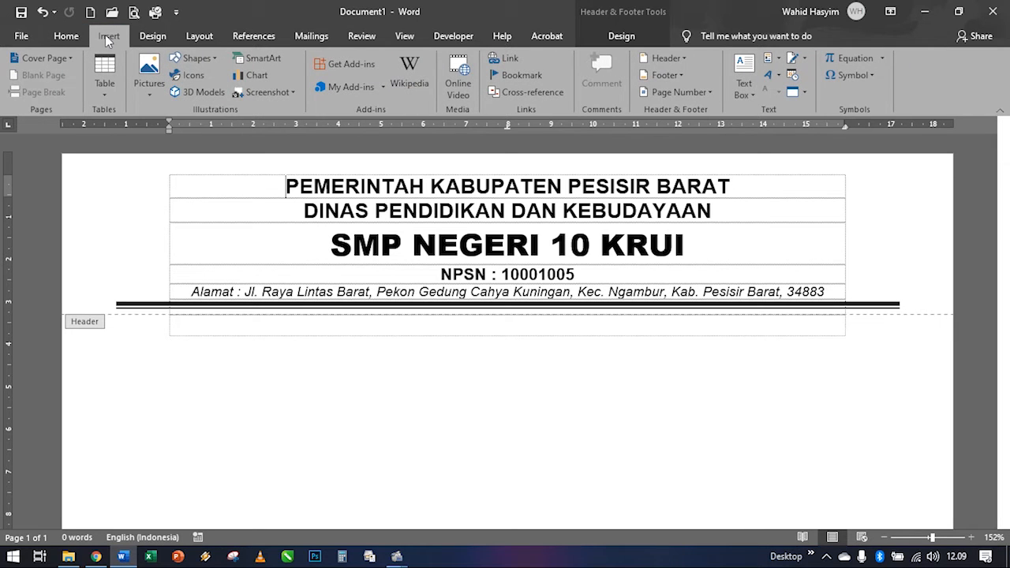
pyautogui.click(149, 75)
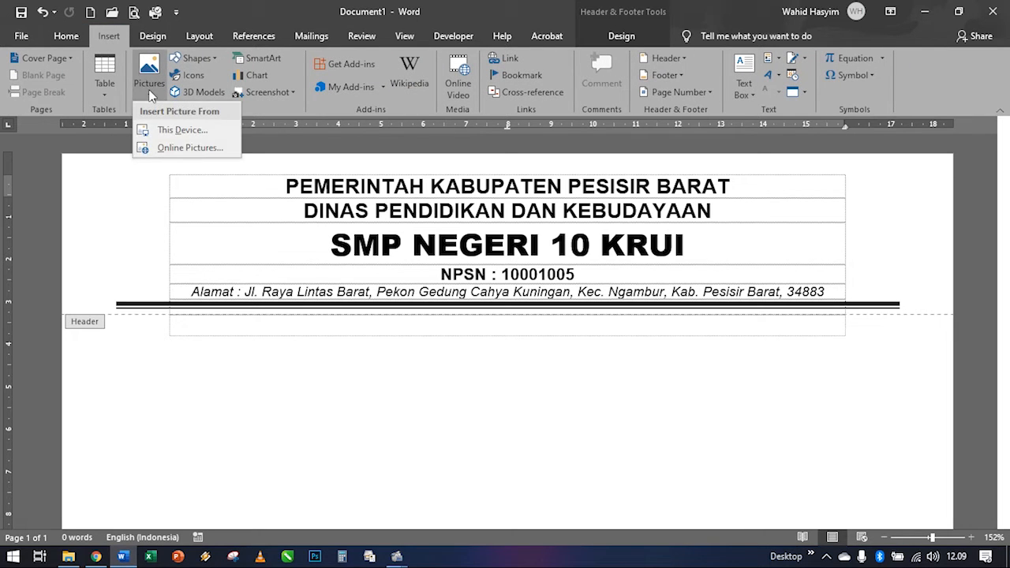
pyautogui.click(187, 130)
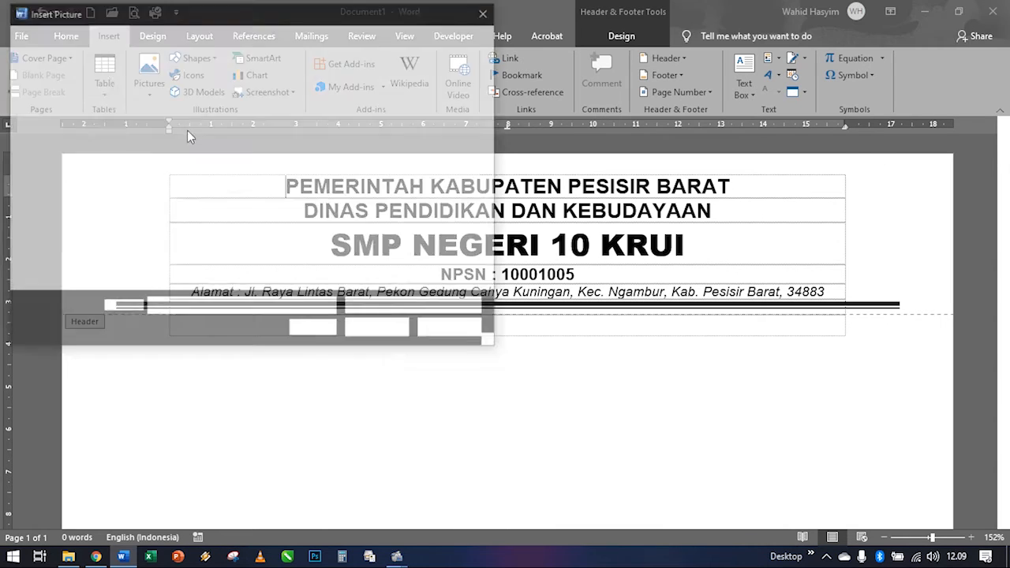
pyautogui.scroll(-1, 75, 206)
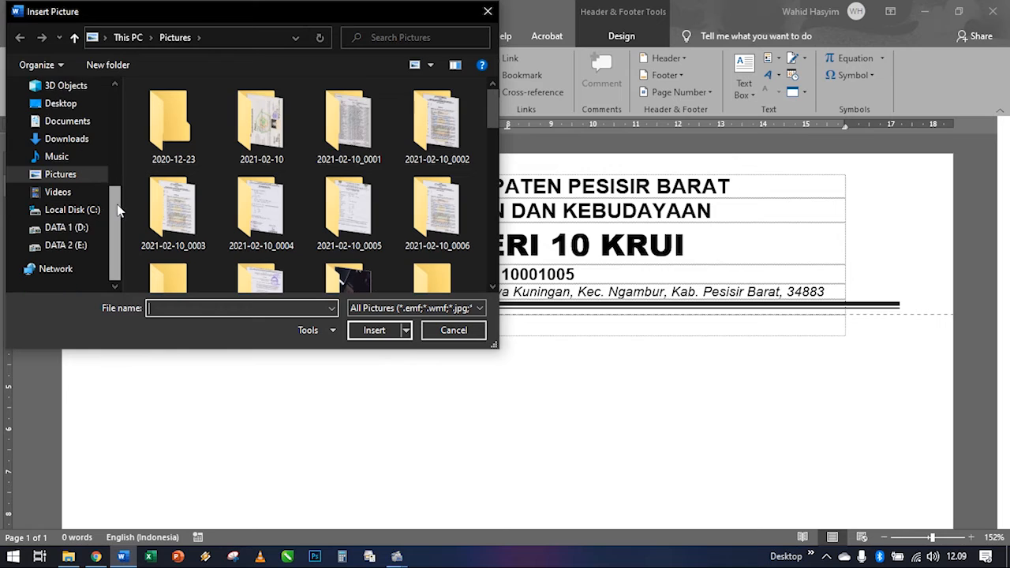
pyautogui.click(84, 229)
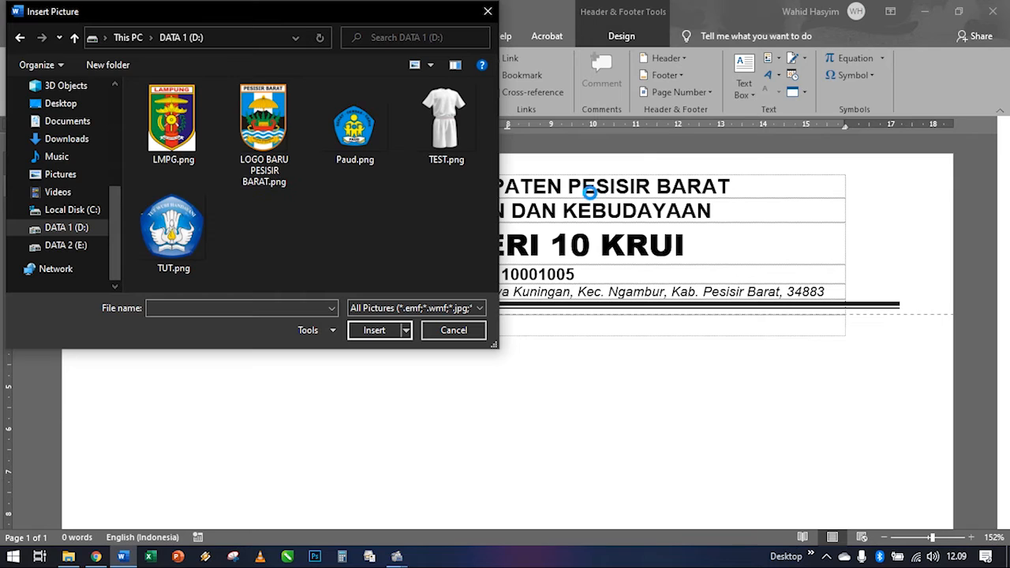
pyautogui.click(283, 151)
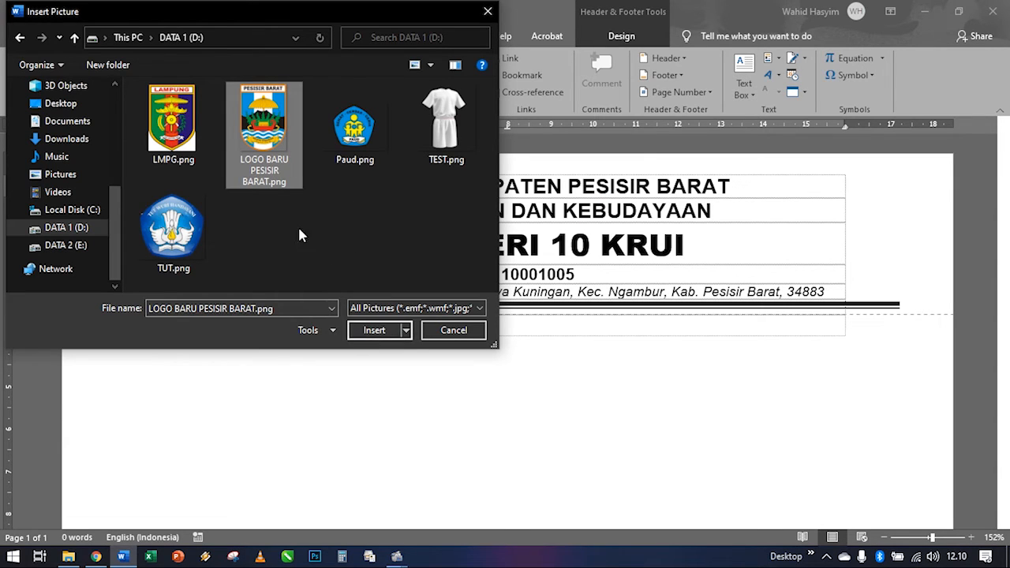
pyautogui.click(367, 336)
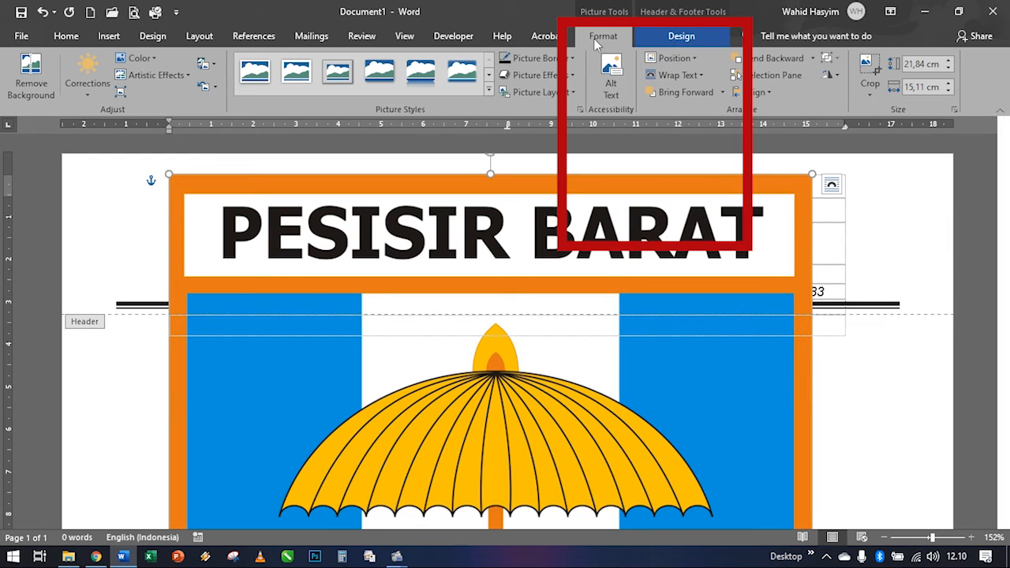
pyautogui.click(700, 75)
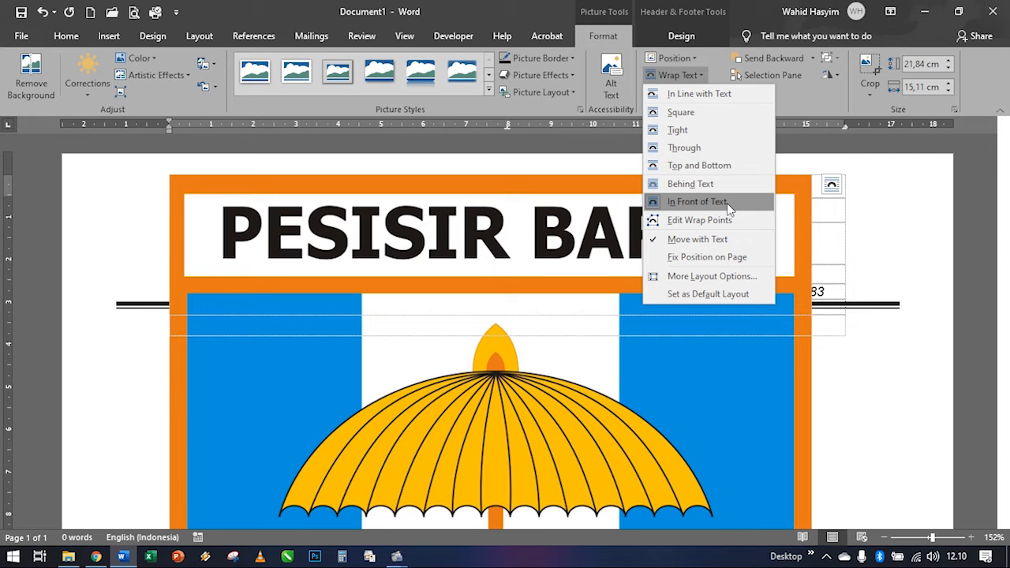
pyautogui.click(698, 202)
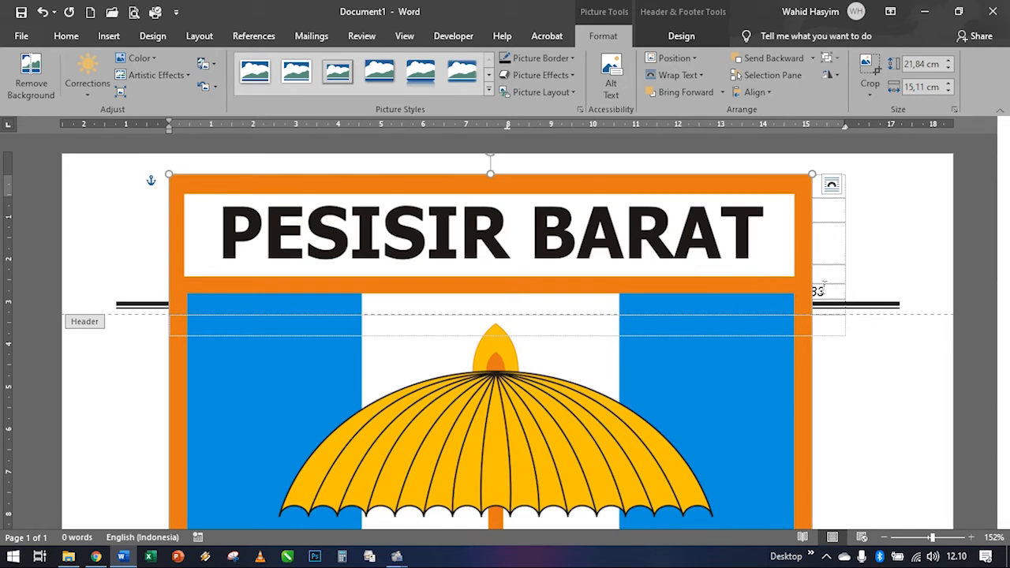
# Step: Shrink the Pesisir Barat logo proportionally to about 2.46 cm high by 1.7 cm wide so it fits beside the letterhead text
pyautogui.scroll(-10, 757, 315)
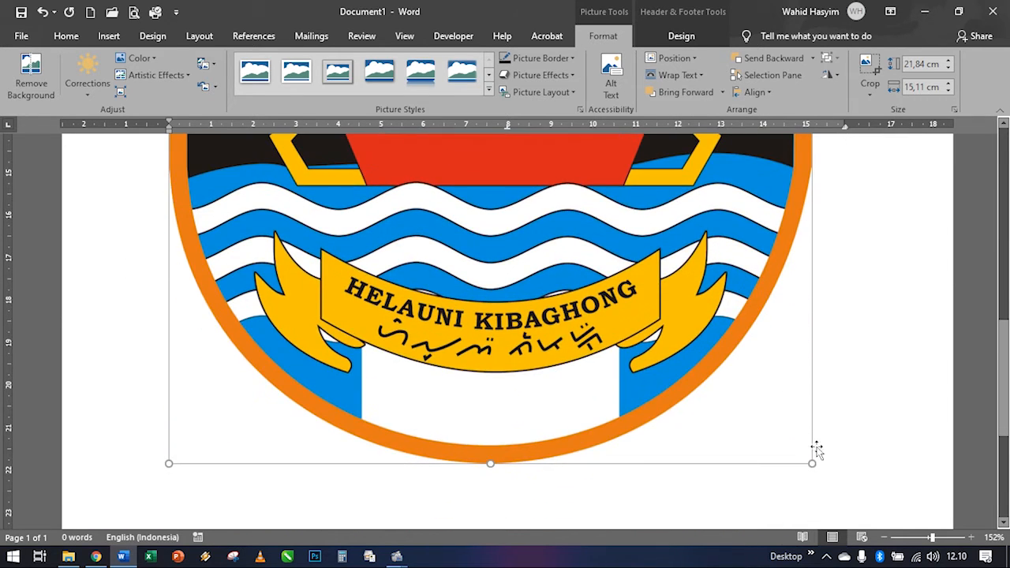
pyautogui.moveTo(813, 462); pyautogui.dragTo(466, 160)
pyautogui.scroll(-6, 552, 299)
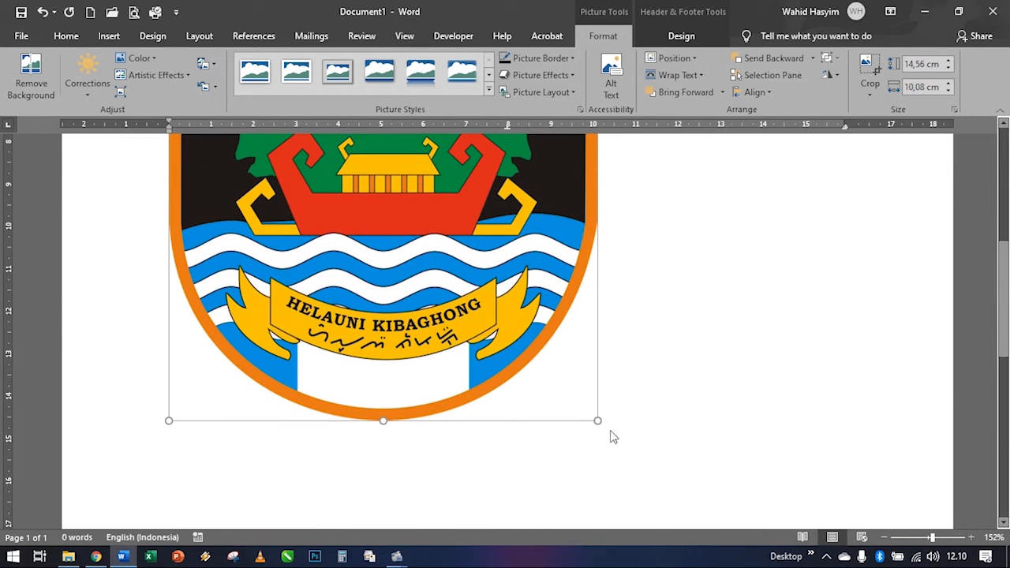
pyautogui.moveTo(598, 420); pyautogui.dragTo(367, 234)
pyautogui.scroll(-1, 415, 415)
pyautogui.moveTo(407, 465); pyautogui.dragTo(213, 223)
pyautogui.moveTo(241, 279); pyautogui.dragTo(241, 280)
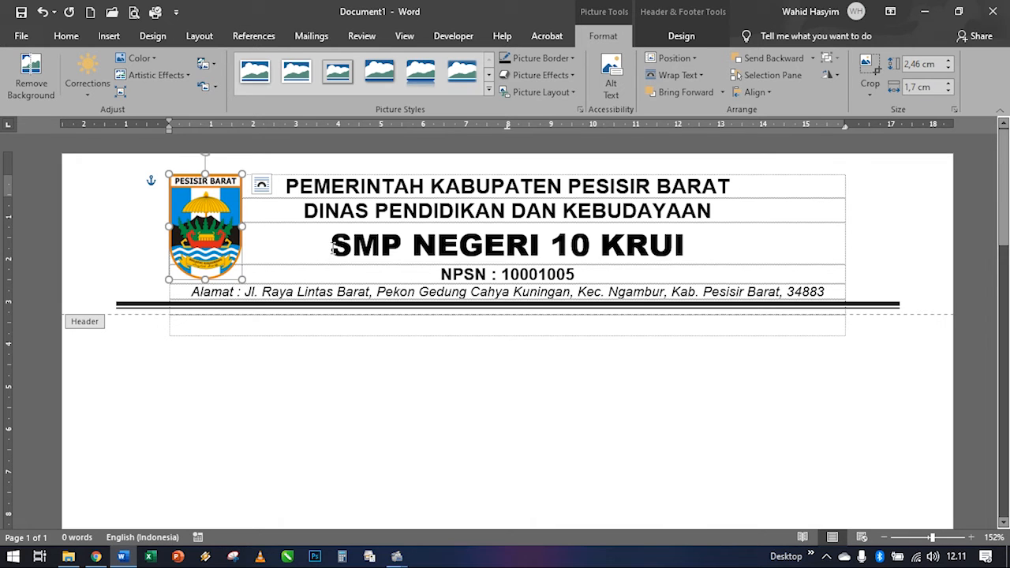
pyautogui.moveTo(332, 248); pyautogui.dragTo(664, 251)
pyautogui.click(511, 210)
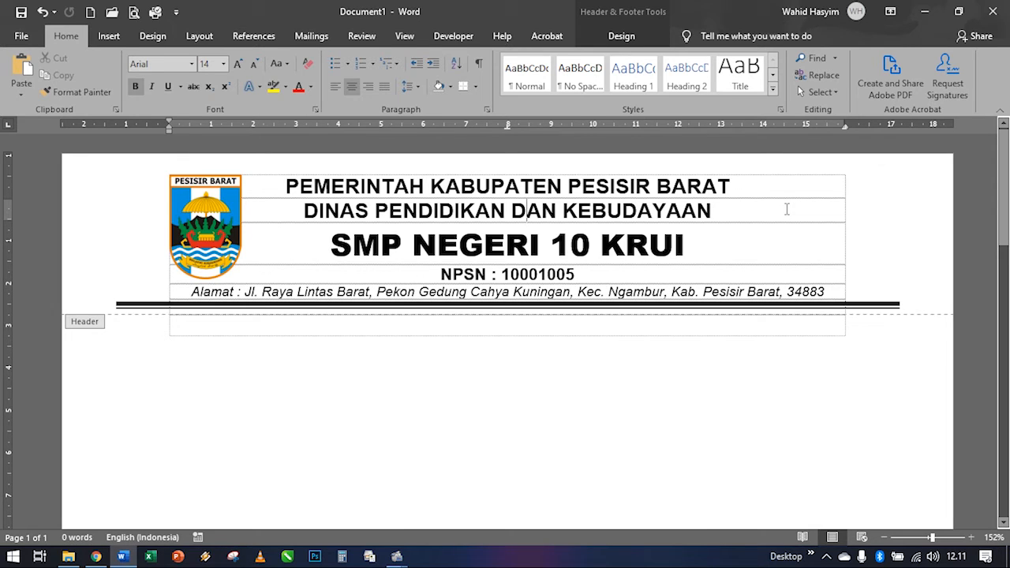
# Step: Copy the Pesisir Barat logo horizontally to the opposite end of the letterhead, aligned with the right margin
pyautogui.click(203, 208)
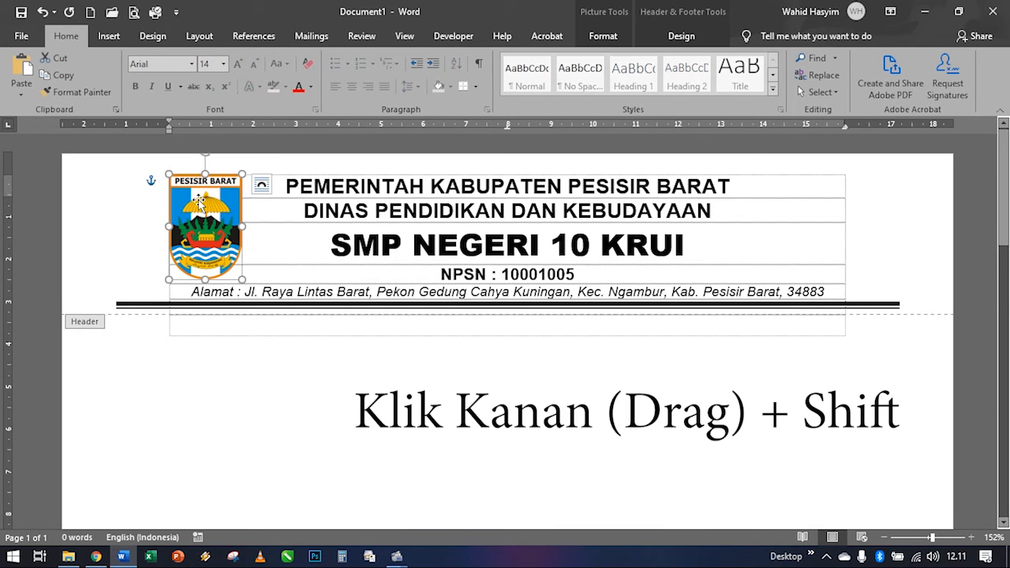
pyautogui.moveTo(199, 203); pyautogui.dragTo(818, 208)
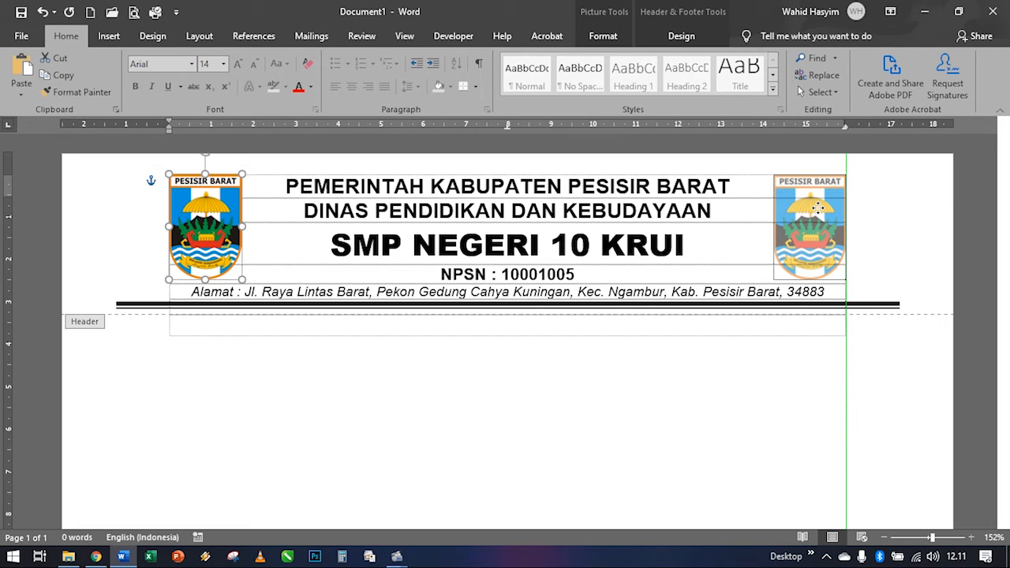
pyautogui.moveTo(819, 207); pyautogui.dragTo(821, 211)
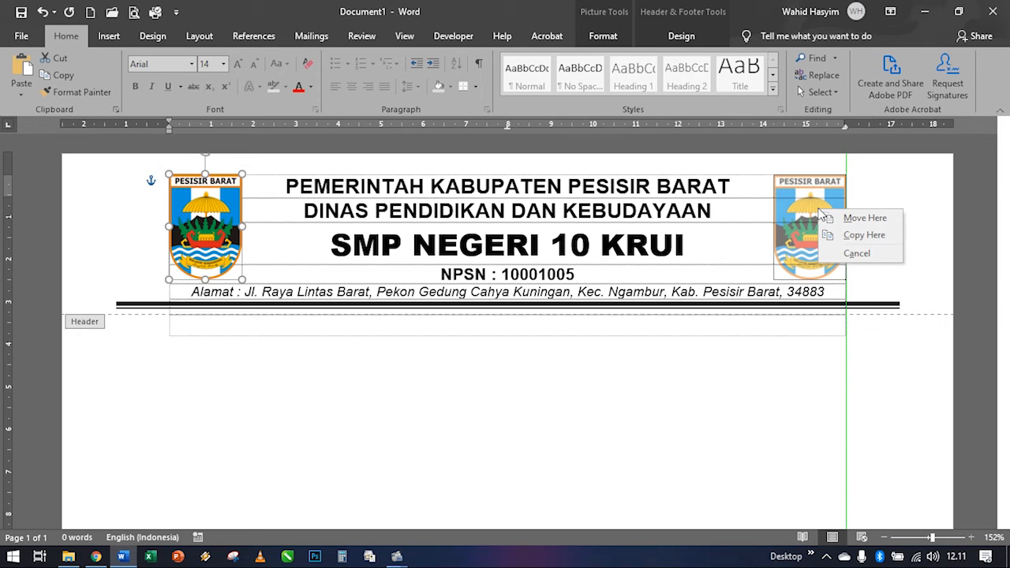
pyautogui.click(860, 236)
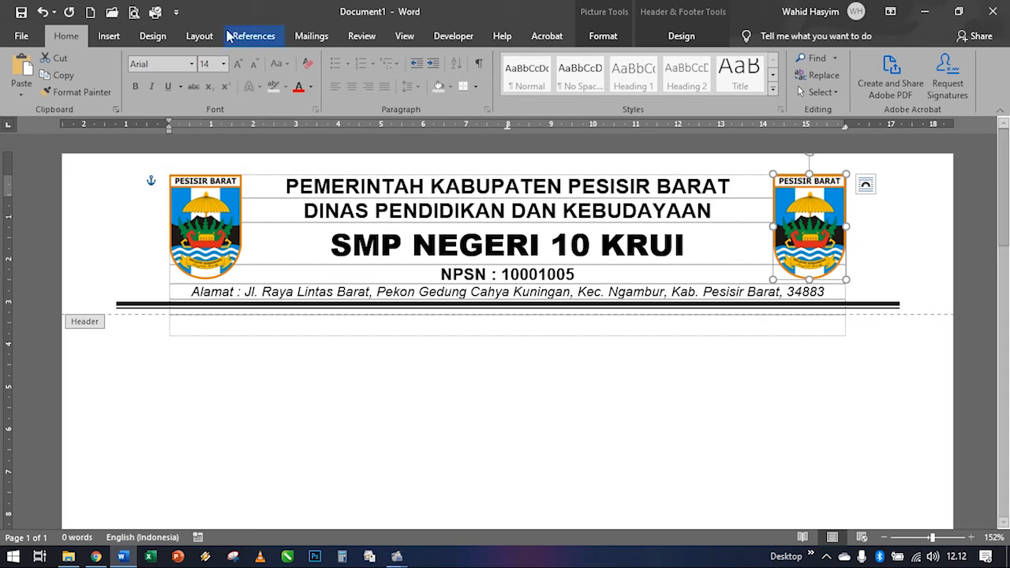
# Step: Replace the copied logo at the right margin with the picture file TUT.png from the DATA 1 (D:) drive
pyautogui.rightClick(802, 205)
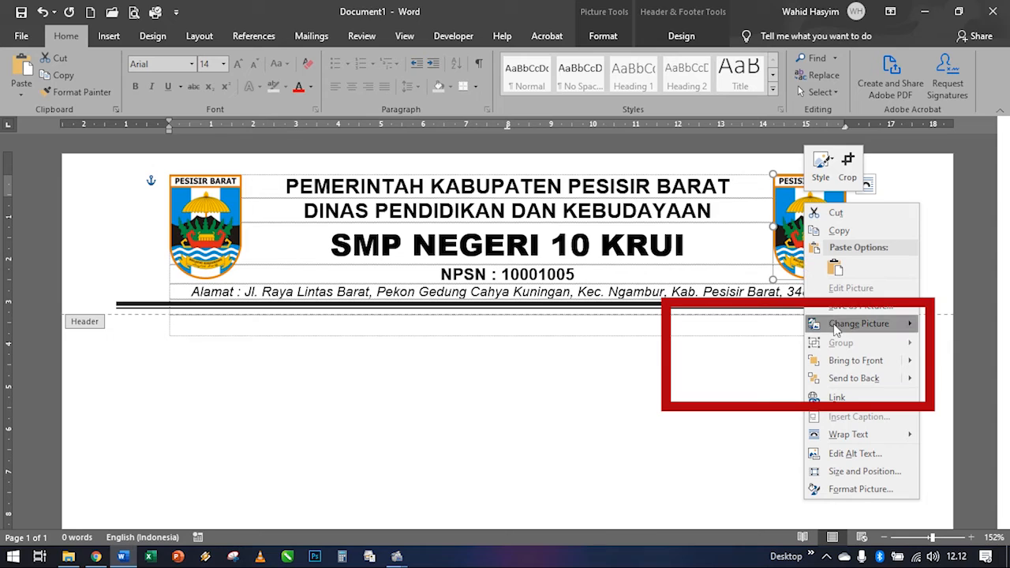
pyautogui.moveTo(835, 325)
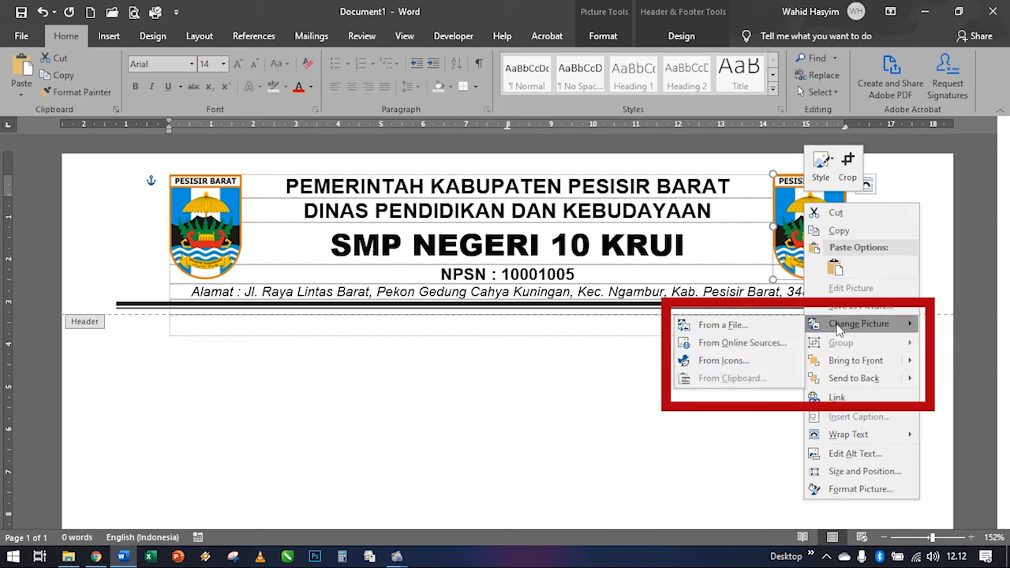
pyautogui.click(759, 330)
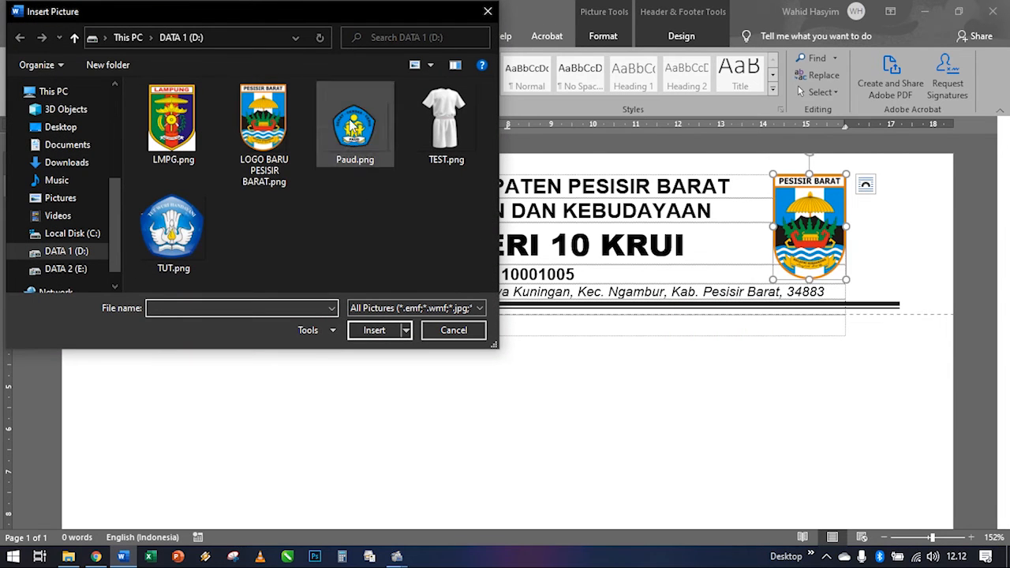
pyautogui.click(193, 240)
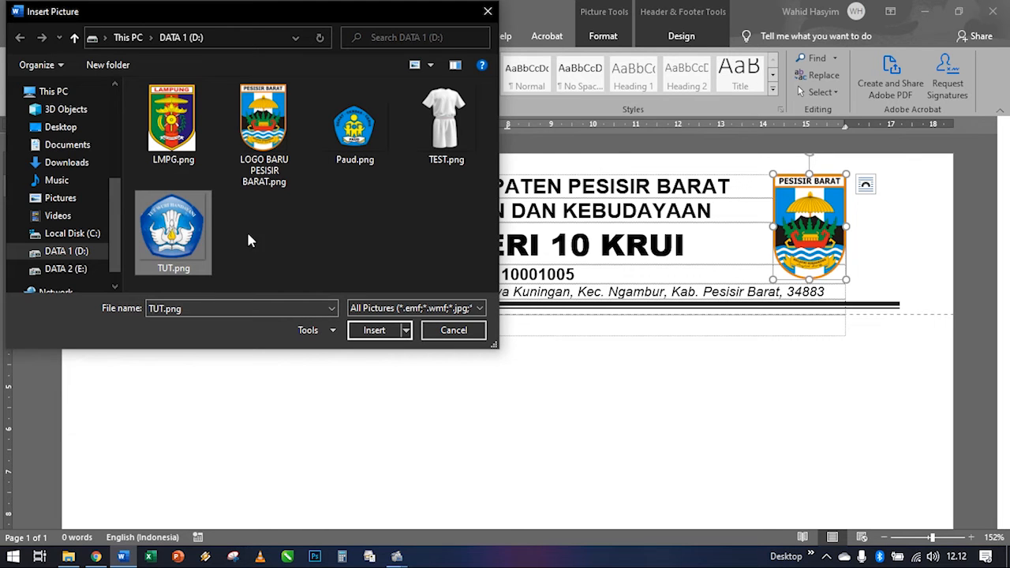
pyautogui.click(374, 331)
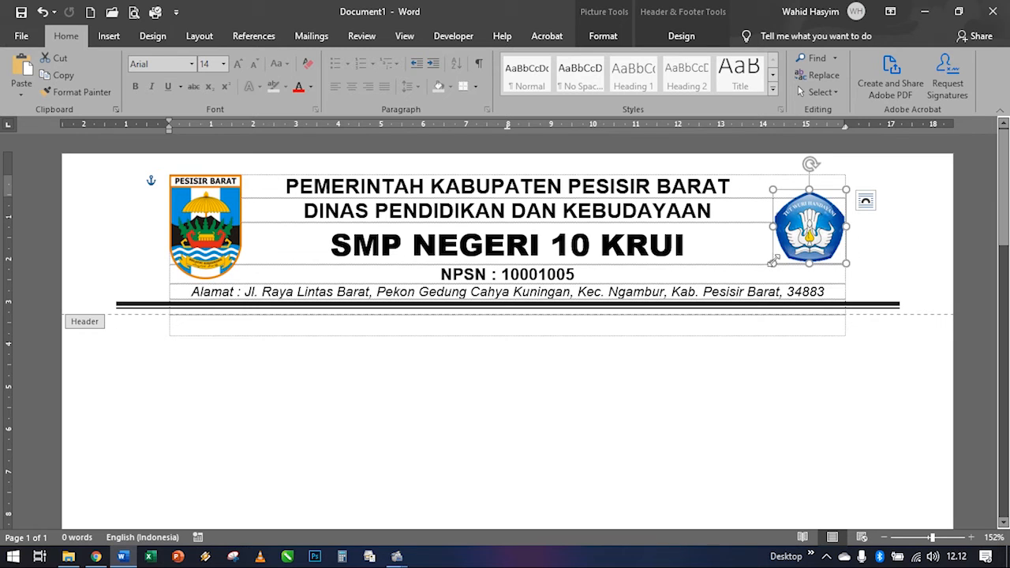
# Step: Enlarge the Tut Wuri Handayani logo to about the height of the Pesisir Barat logo and align it level with that logo
pyautogui.moveTo(845, 263); pyautogui.dragTo(865, 283)
pyautogui.moveTo(770, 189)
pyautogui.mouseDown()
pyautogui.moveTo(754, 178)
pyautogui.moveTo(762, 181)
pyautogui.mouseUp()
pyautogui.moveTo(835, 237)
pyautogui.mouseDown()
pyautogui.moveTo(815, 230)
pyautogui.moveTo(824, 229)
pyautogui.mouseUp()
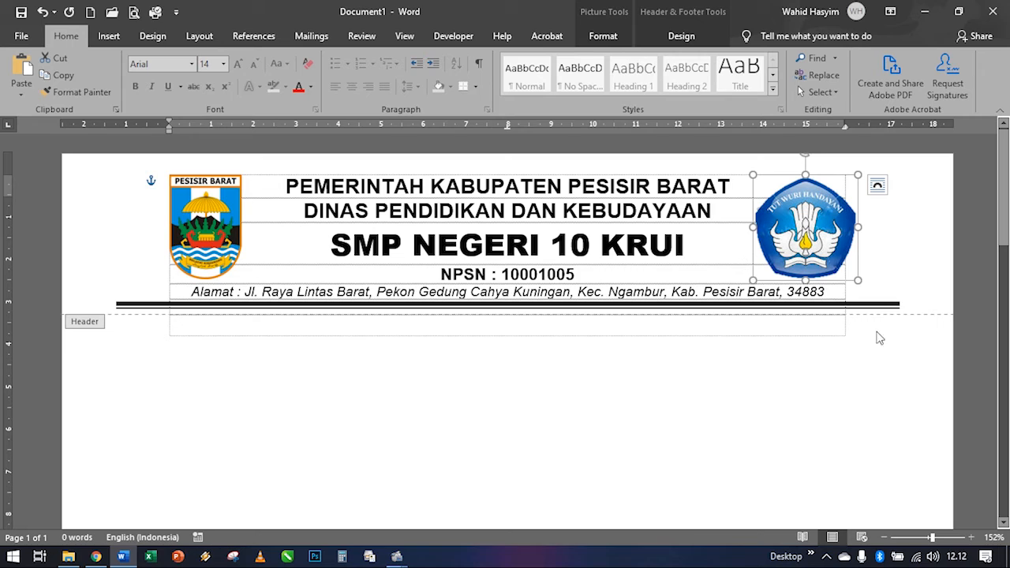
# Step: Shift the Pesisir Barat and Tut Wuri Handayani logos slightly outward, away from the letterhead text
pyautogui.click(890, 247)
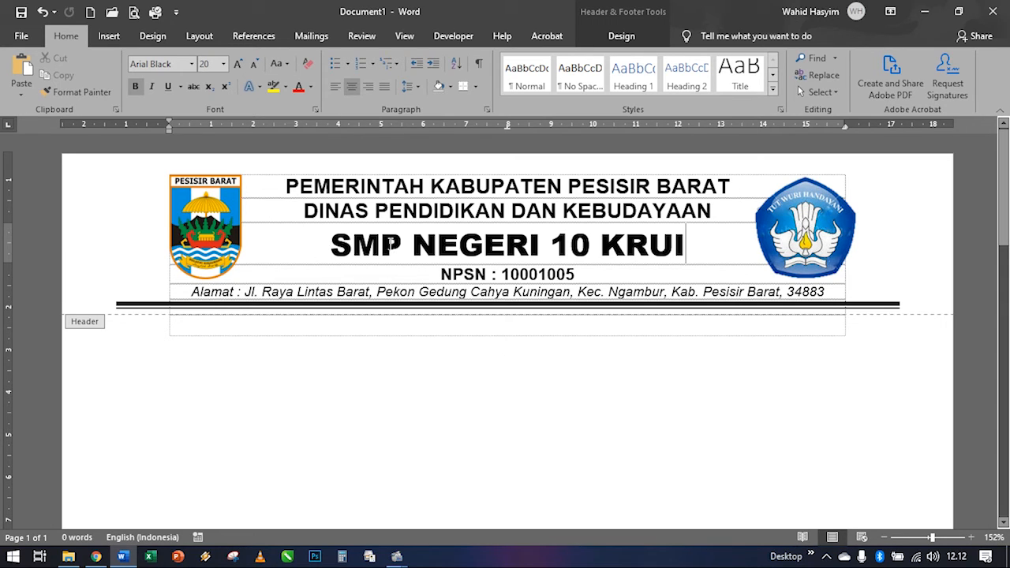
pyautogui.moveTo(206, 229); pyautogui.dragTo(193, 230)
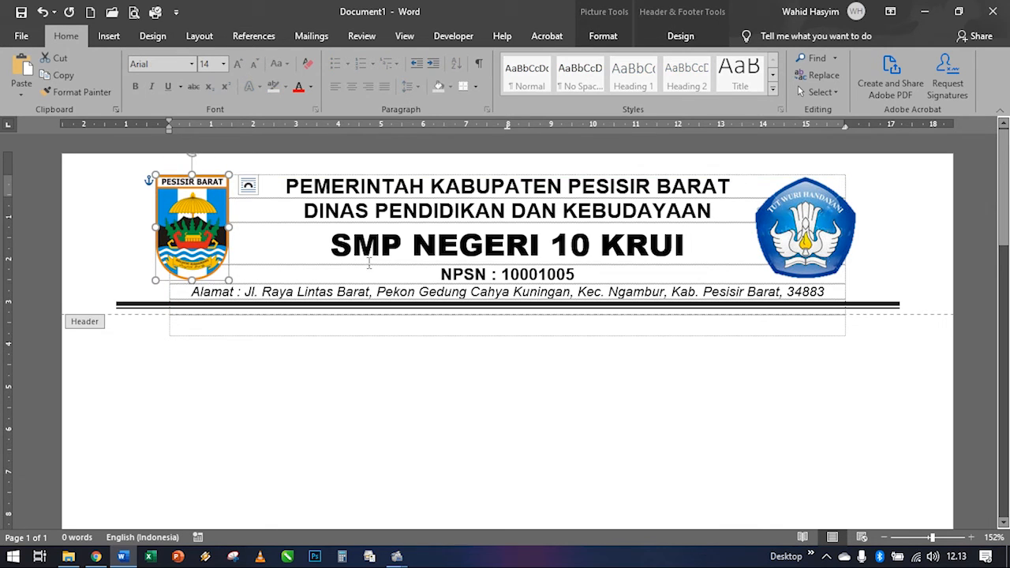
pyautogui.moveTo(793, 235); pyautogui.dragTo(793, 235)
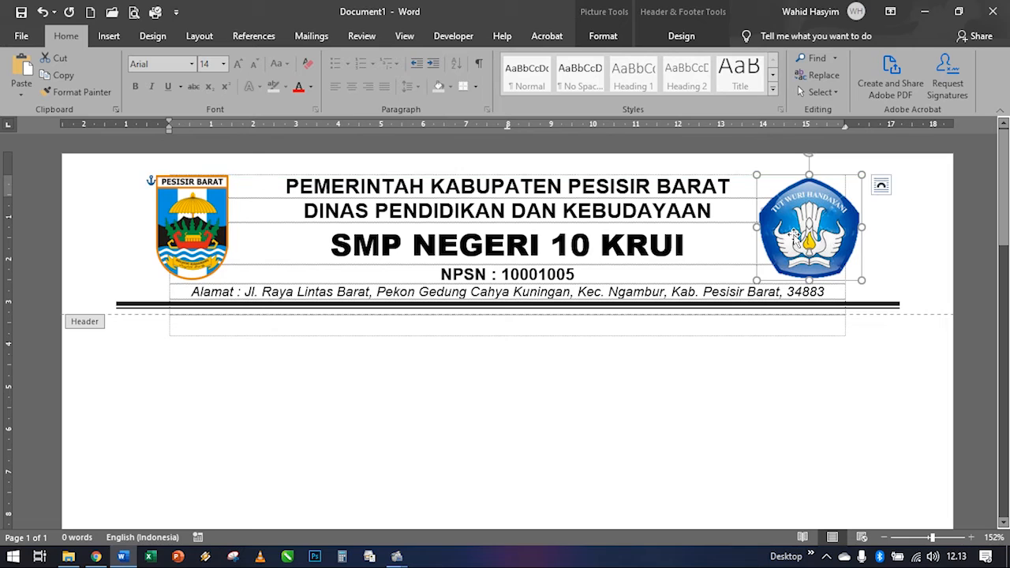
pyautogui.click(858, 306)
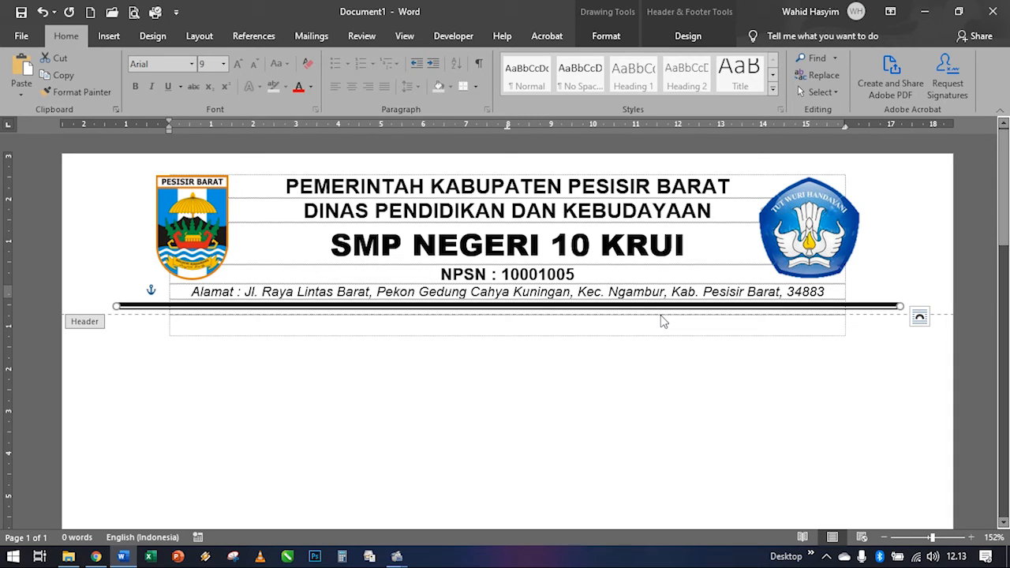
pyautogui.click(555, 275)
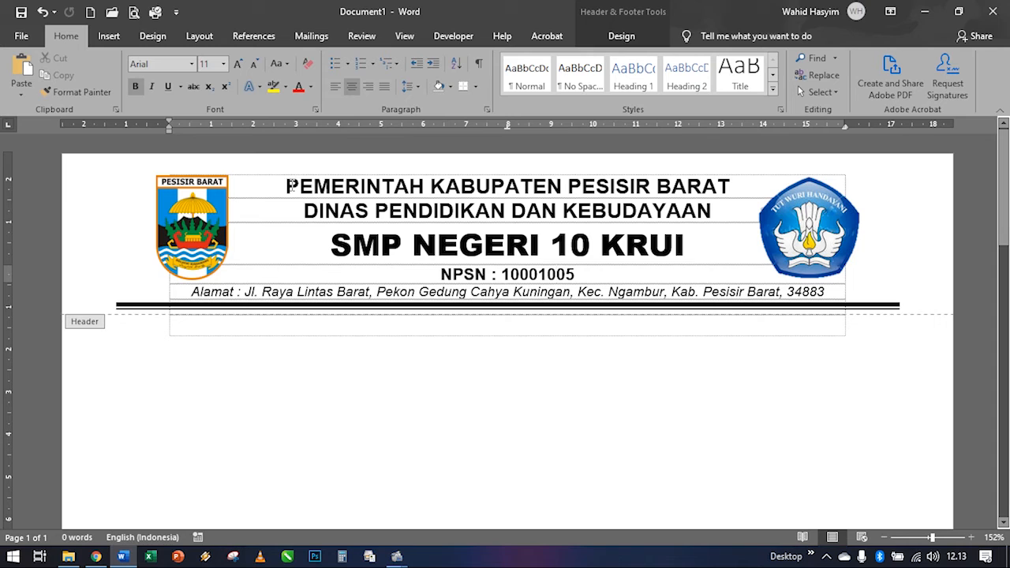
pyautogui.moveTo(289, 177); pyautogui.dragTo(600, 205)
pyautogui.click(600, 205)
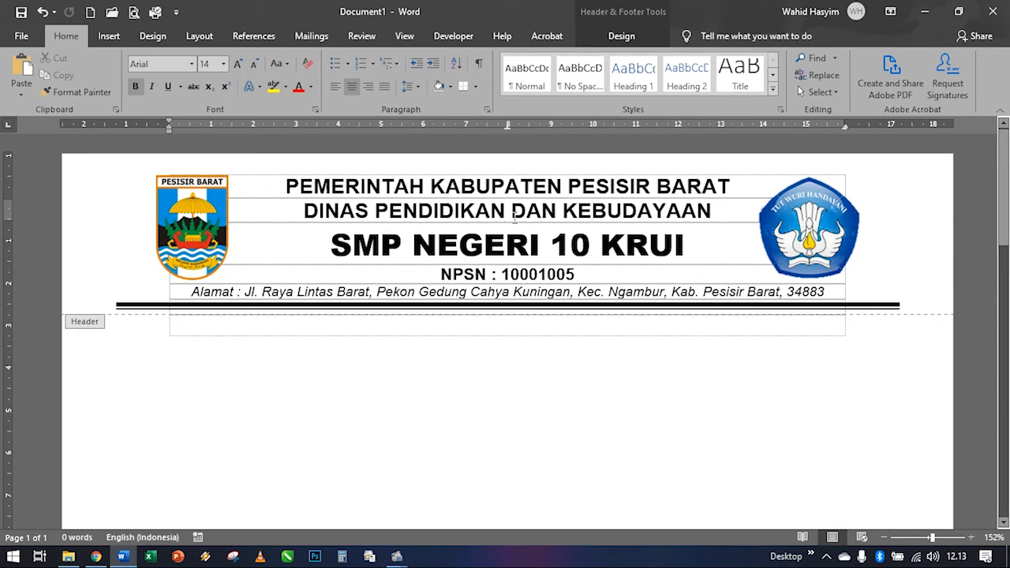
pyautogui.click(542, 237)
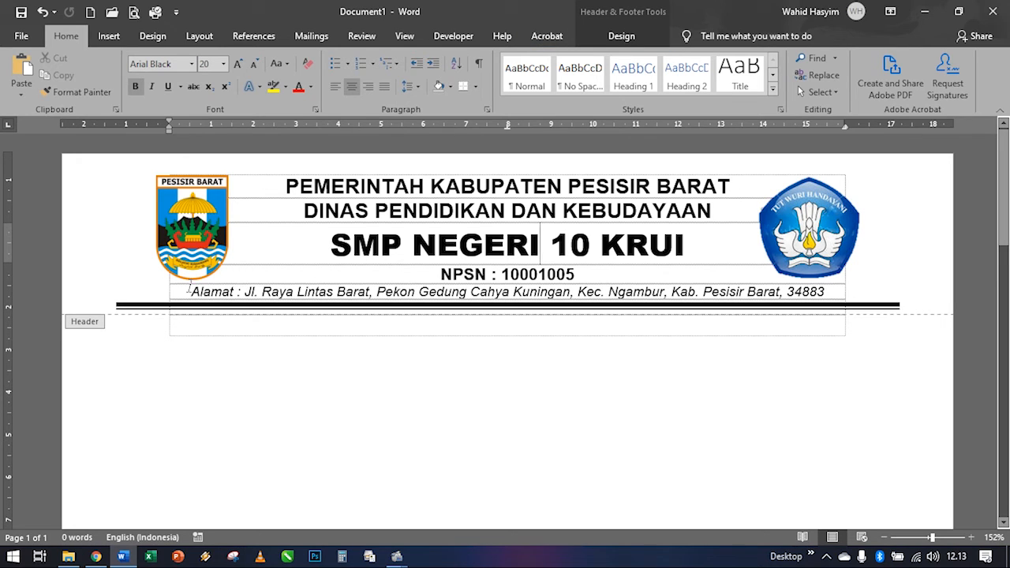
# Step: Close the header and footer editing mode and slightly increase the page's top margin below the letterhead line
pyautogui.click(636, 37)
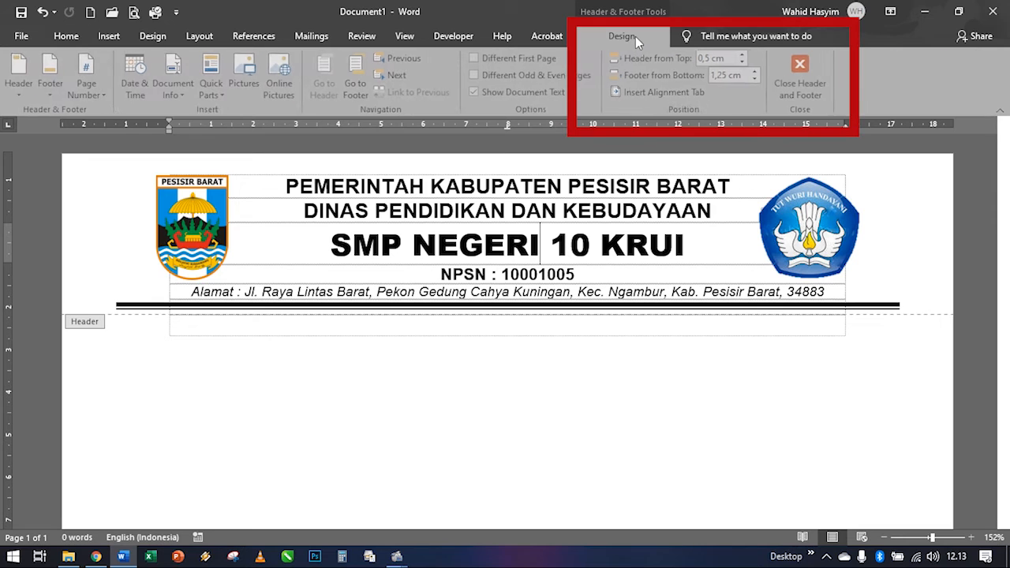
pyautogui.click(818, 81)
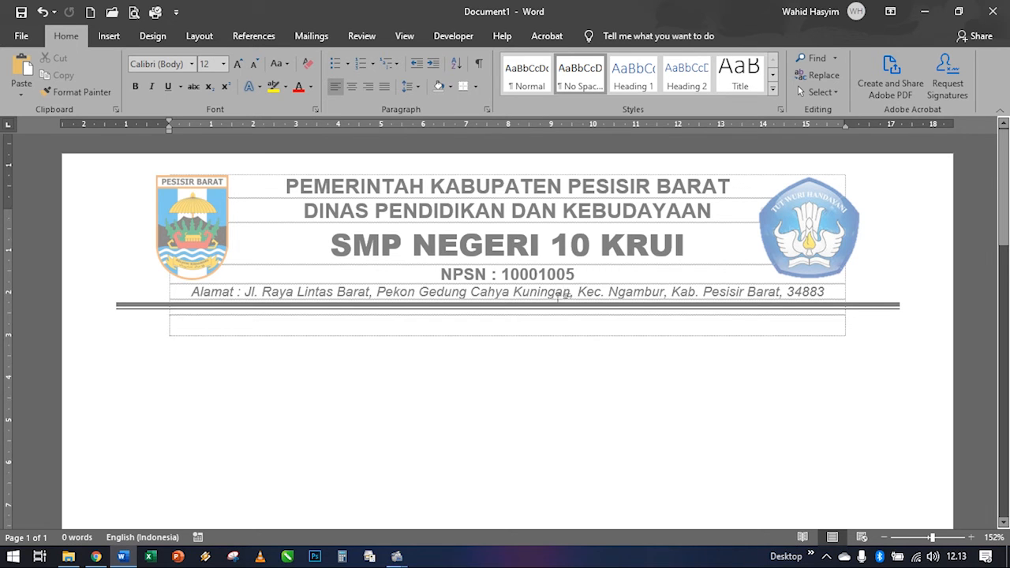
pyautogui.scroll(-3, 560, 298)
pyautogui.scroll(3, 571, 271)
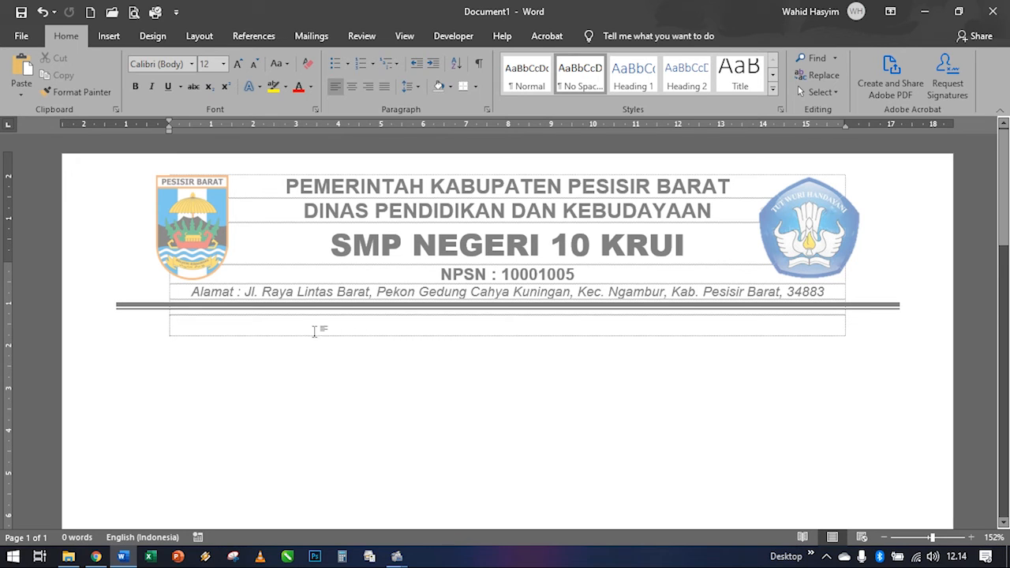
pyautogui.moveTo(15, 261); pyautogui.dragTo(14, 323)
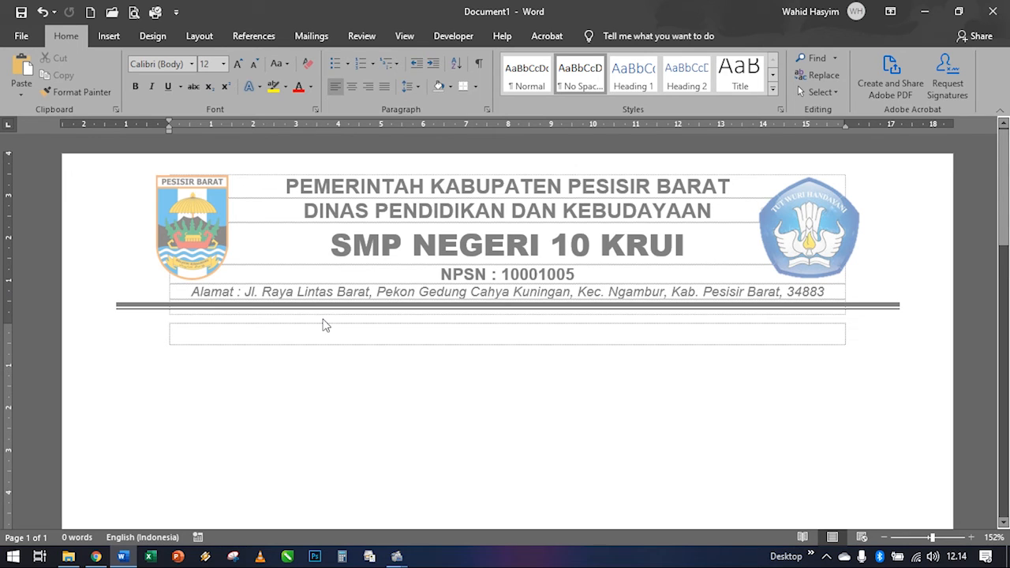
# Step: Enter the text "Halaman 1" on the first body line below the letterhead
pyautogui.write('halam ')
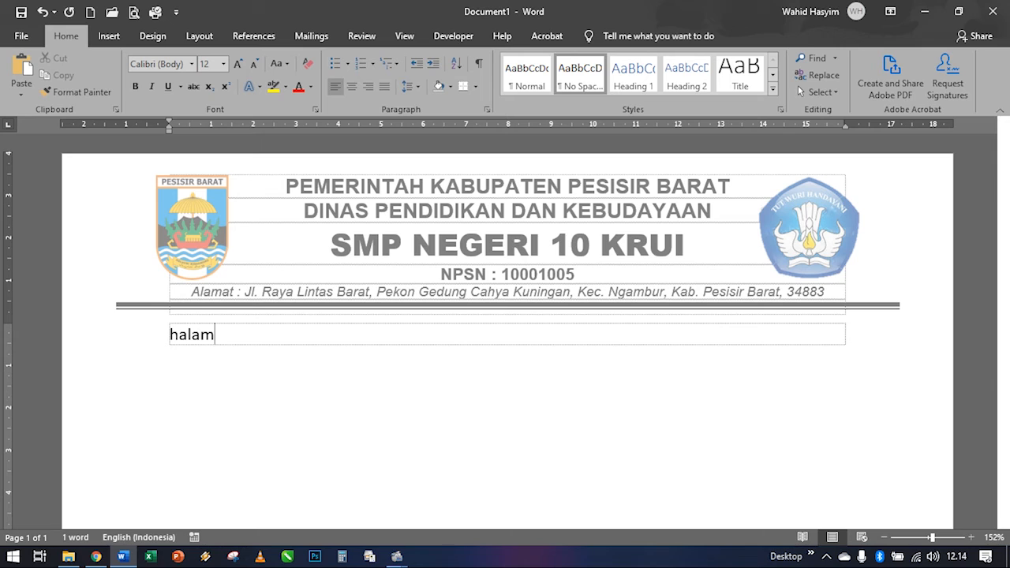
pyautogui.write('n ')
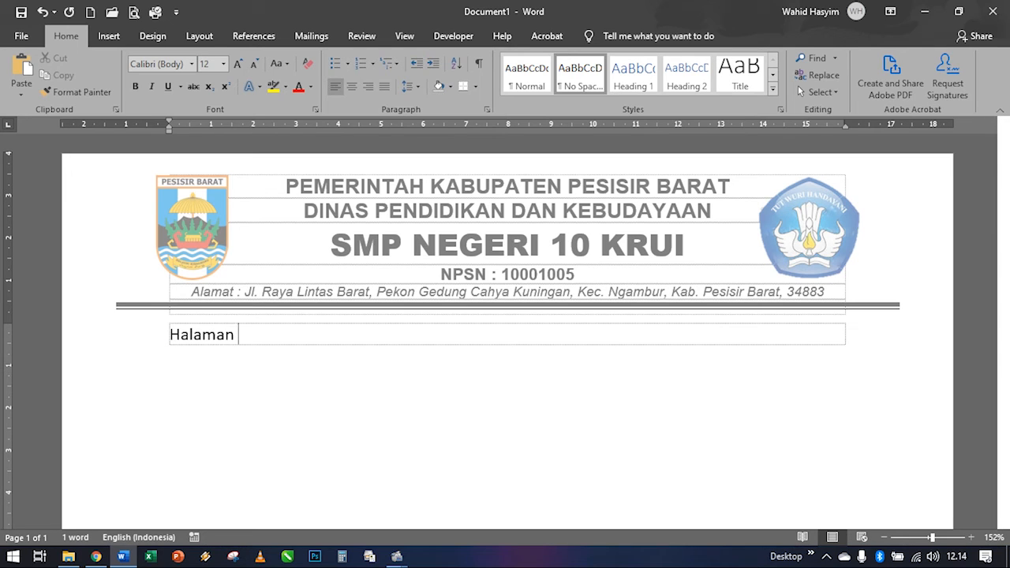
pyautogui.write('1')
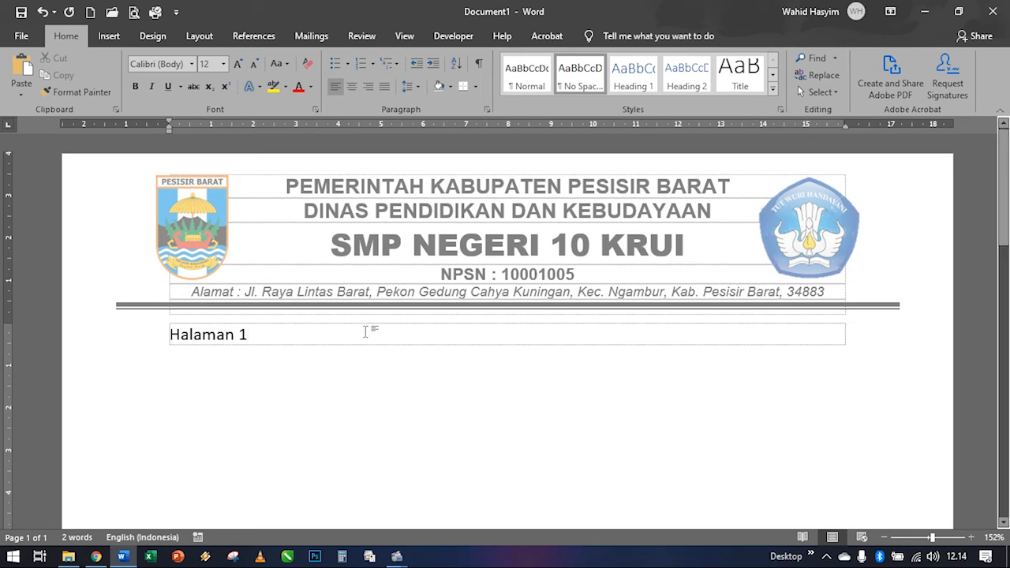
pyautogui.scroll(-2, 451, 343)
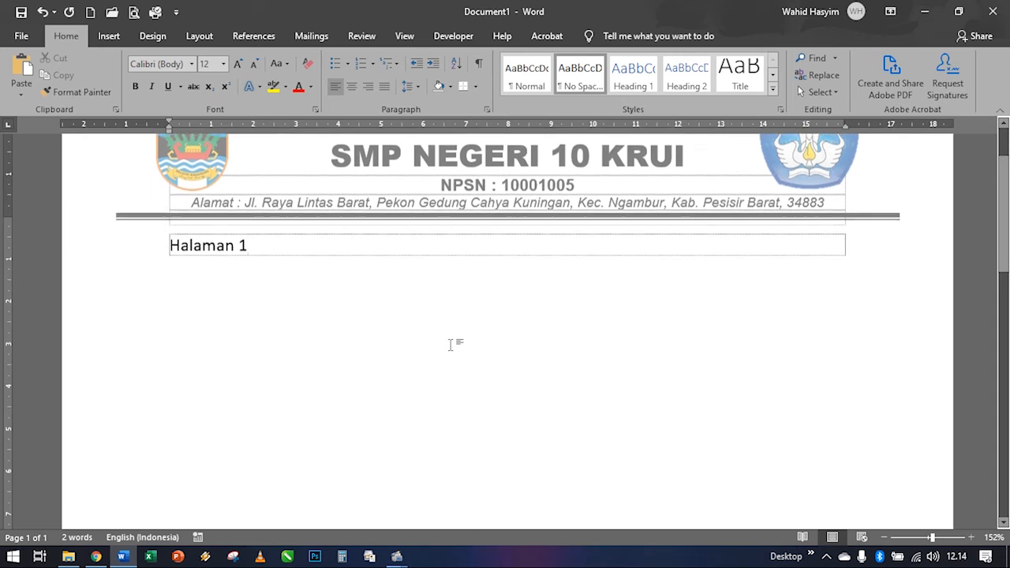
pyautogui.scroll(2, 451, 344)
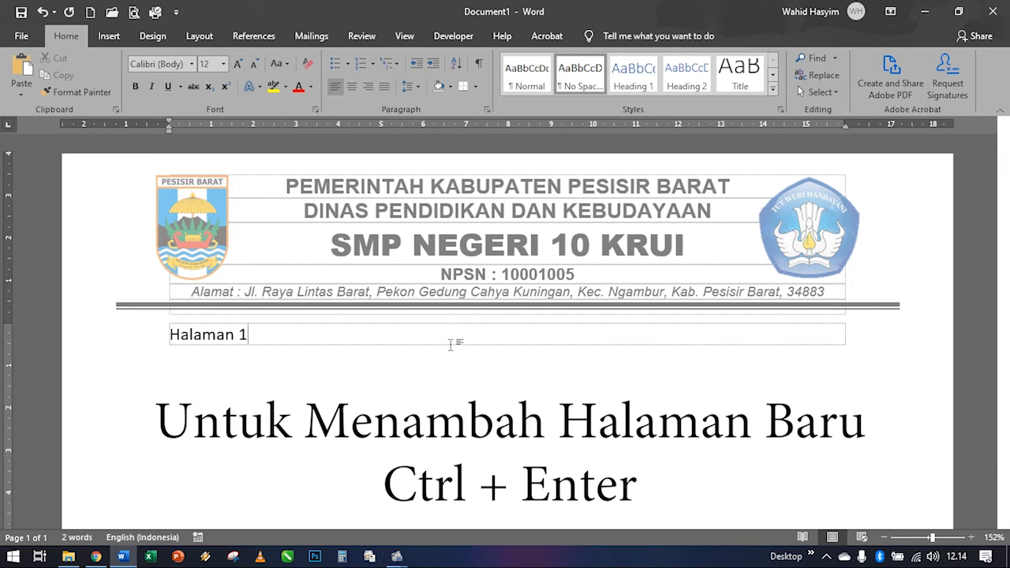
# Step: Insert a page break after "Halaman 1" and enter "Halaman 2" on the second page
pyautogui.hotkey('ctrl', 'Return')
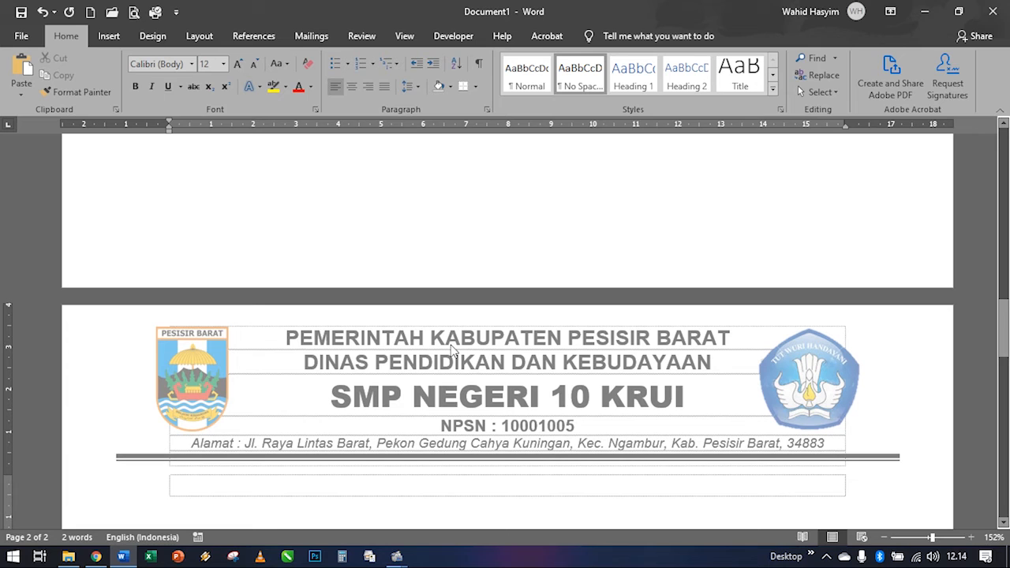
pyautogui.scroll(-3, 434, 387)
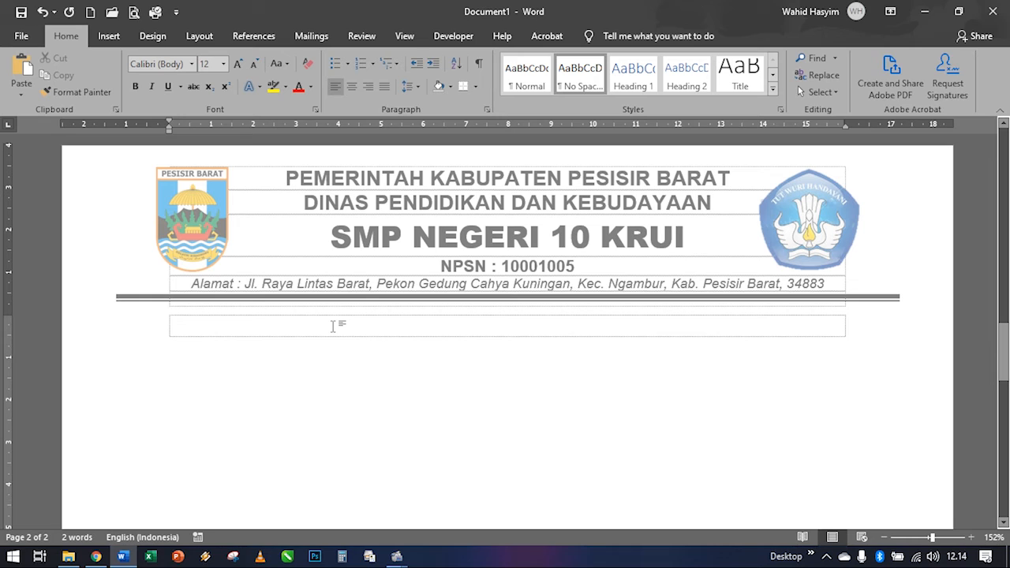
pyautogui.write('halaman 2')
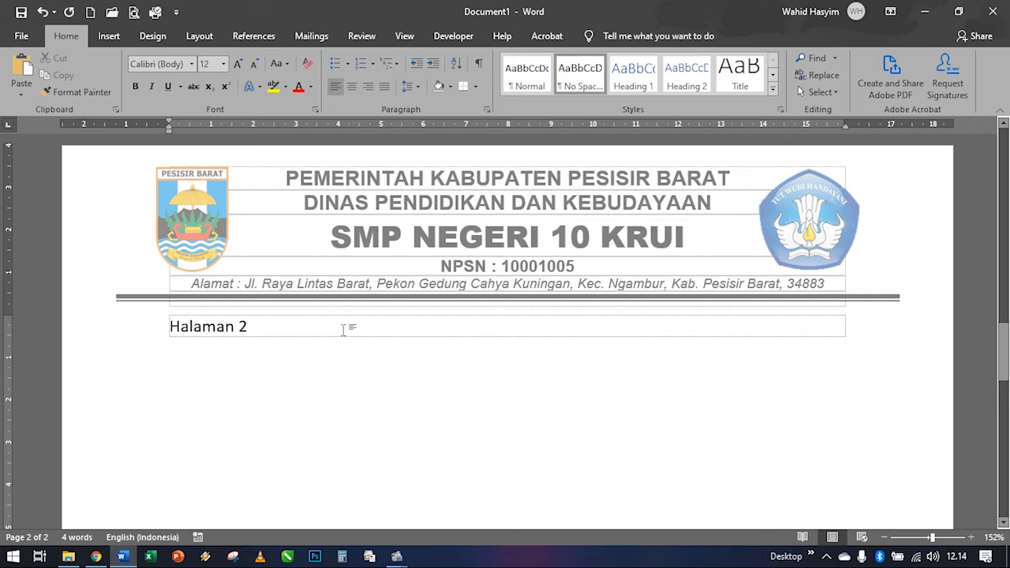
# Step: Insert a page break after "Halaman 2" and enter "Halaman 3" on the third page
pyautogui.hotkey('ctrl', 'Return')
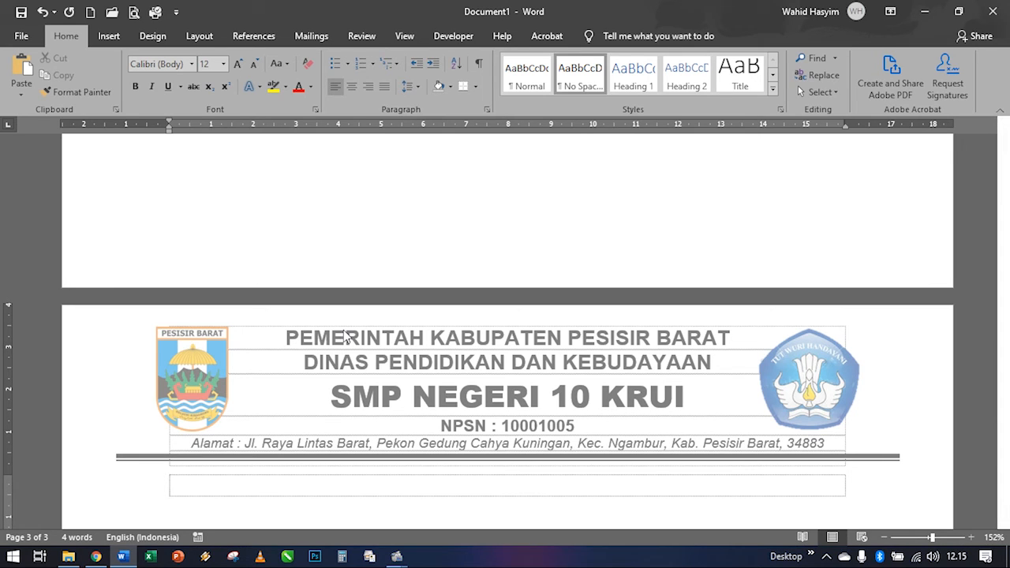
pyautogui.write('halaman 3')
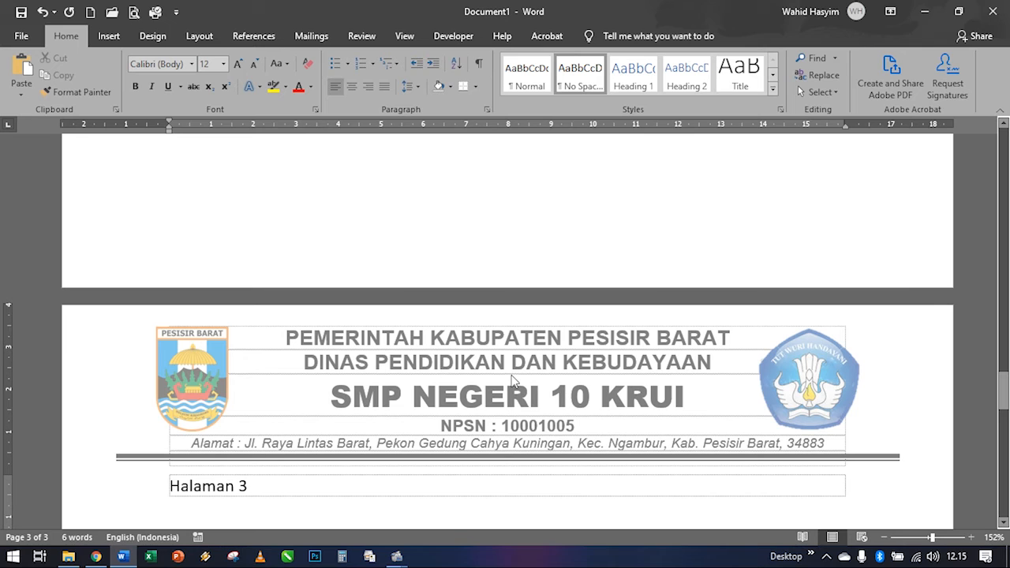
pyautogui.scroll(-1, 476, 386)
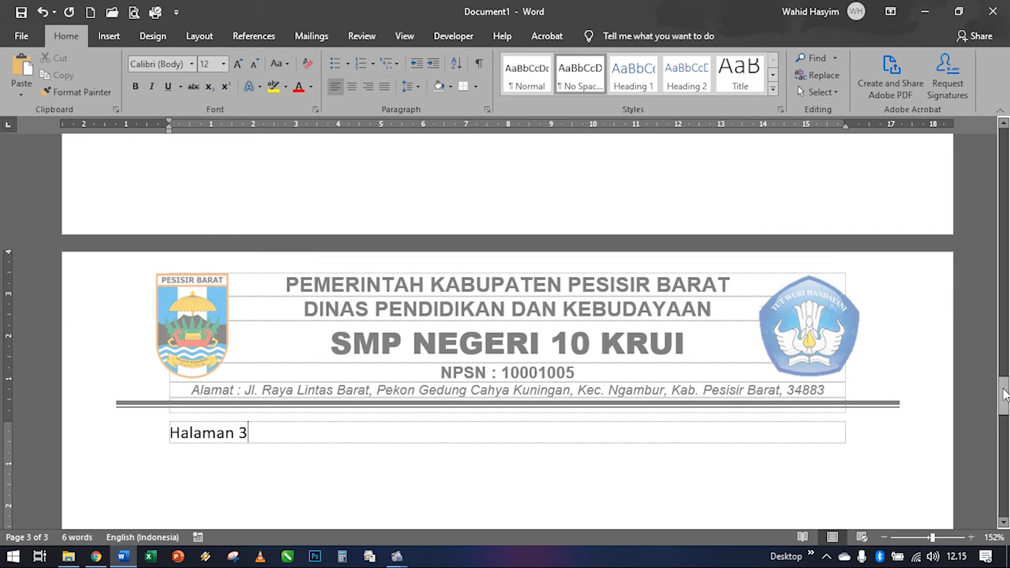
pyautogui.moveTo(1004, 395)
pyautogui.mouseDown()
pyautogui.moveTo(1004, 177)
pyautogui.moveTo(1003, 404)
pyautogui.mouseUp()
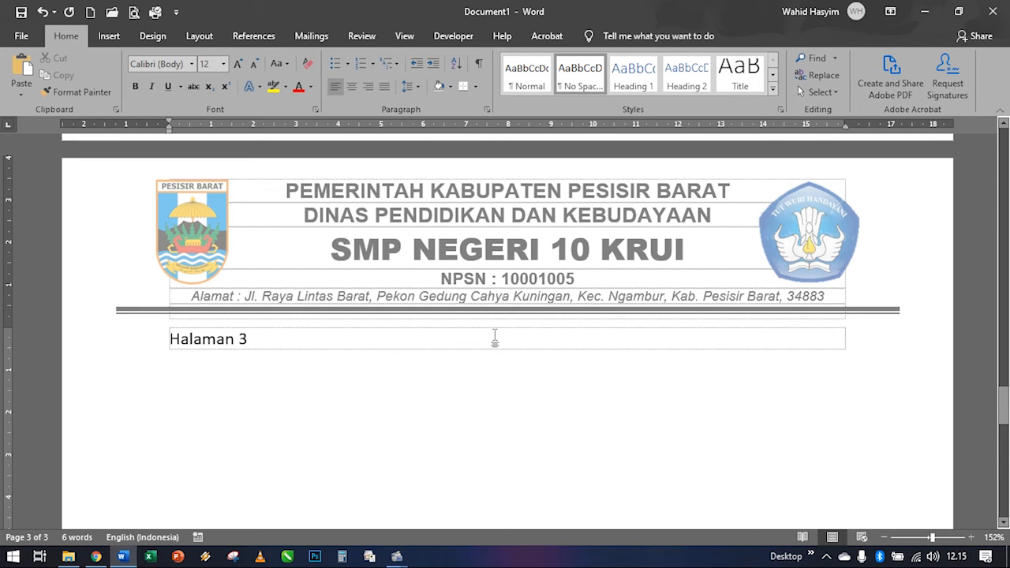
# Step: Delete the "Halaman 3" text and remove the third page
pyautogui.click(139, 347)
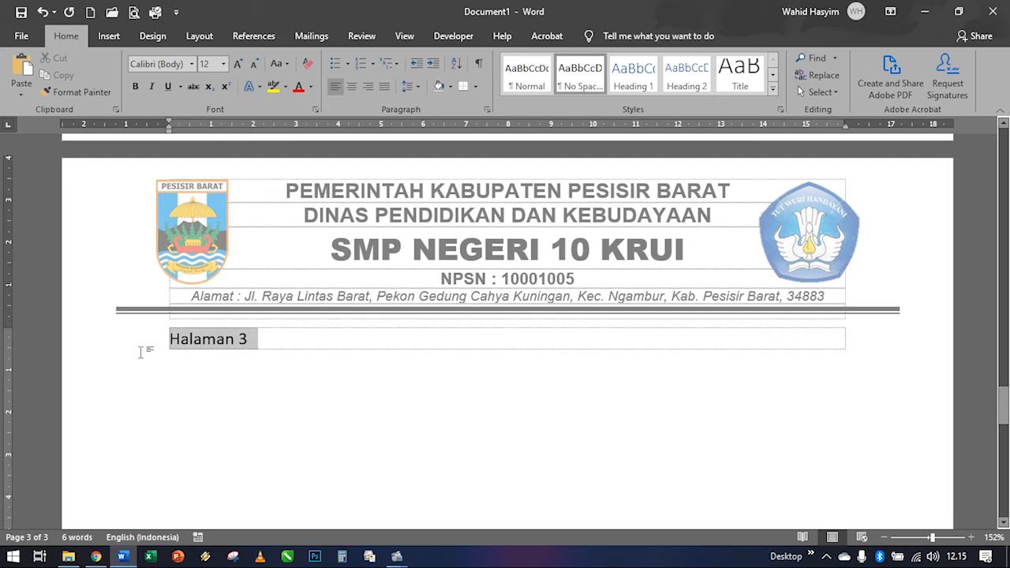
pyautogui.press('BackSpace')
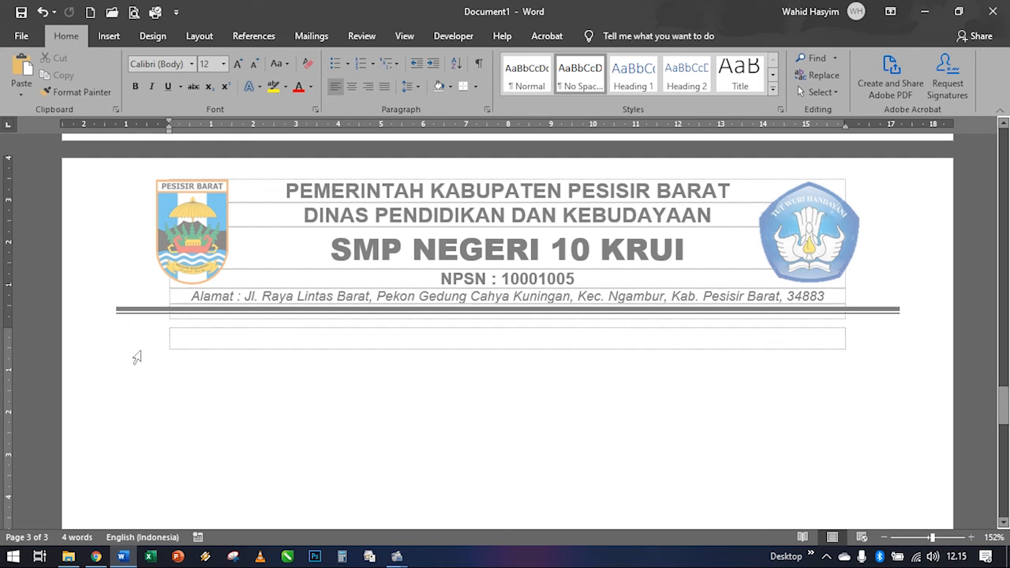
pyautogui.press('BackSpace')
pyautogui.press('BackSpace')
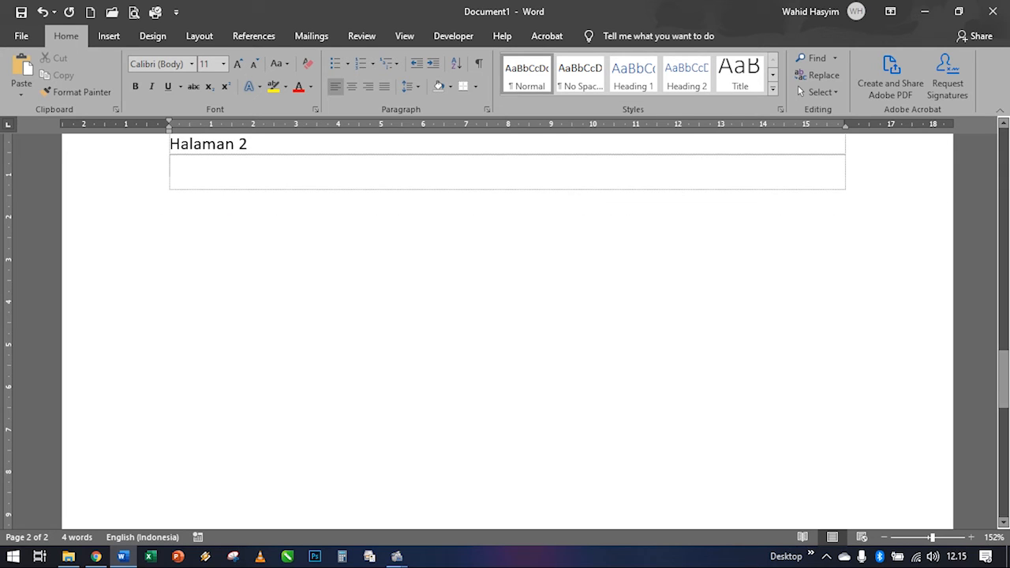
# Step: Delete the "Halaman 2" text and remove the second page together with its page break
pyautogui.press('BackSpace')
pyautogui.press('BackSpace')
pyautogui.press('BackSpace')
pyautogui.press('BackSpace')
pyautogui.press('BackSpace')
pyautogui.press('BackSpace')
pyautogui.press('BackSpace')
pyautogui.press('BackSpace')
pyautogui.press('BackSpace')
pyautogui.press('BackSpace')
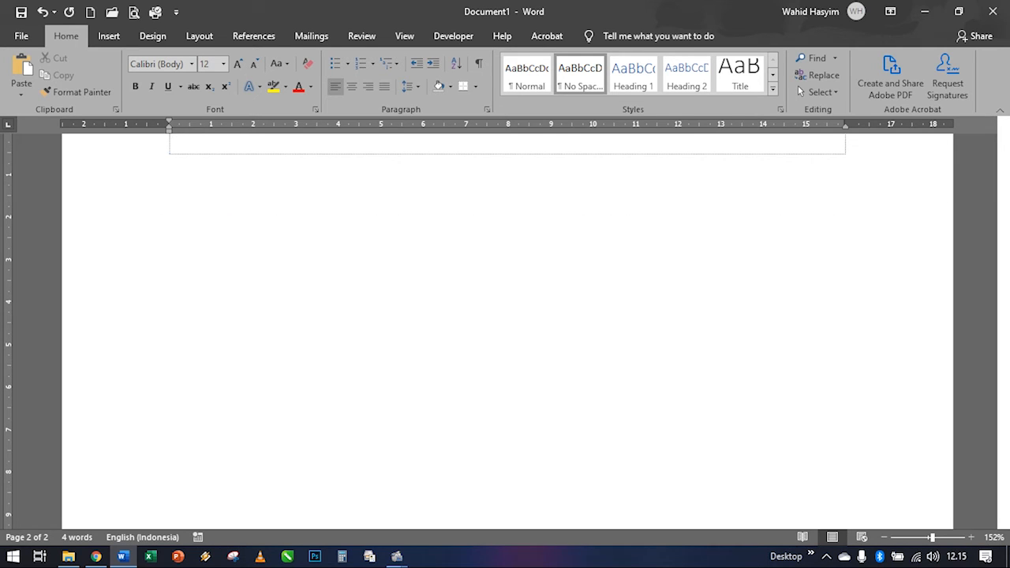
pyautogui.press('BackSpace')
pyautogui.press('BackSpace')
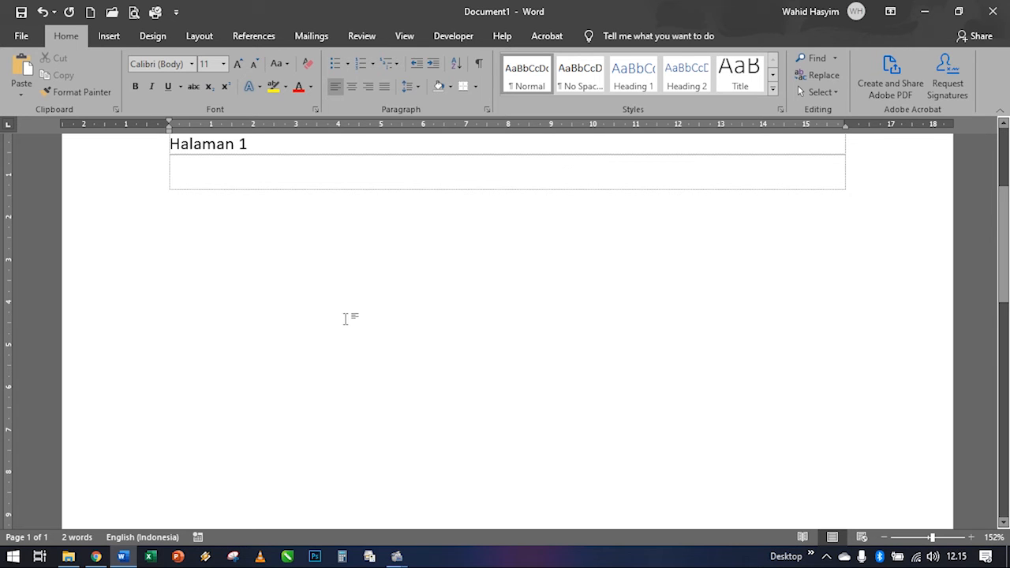
# Step: Delete the leftover empty paragraph and the "Halaman 1" text so the first page's body is blank
pyautogui.scroll(2, 345, 318)
pyautogui.scroll(2, 273, 304)
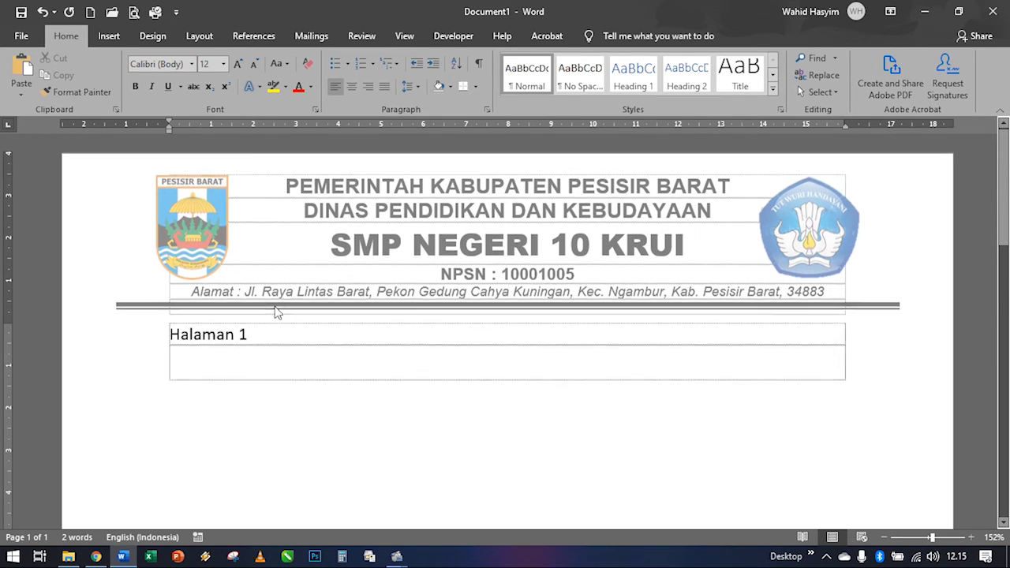
pyautogui.press('BackSpace')
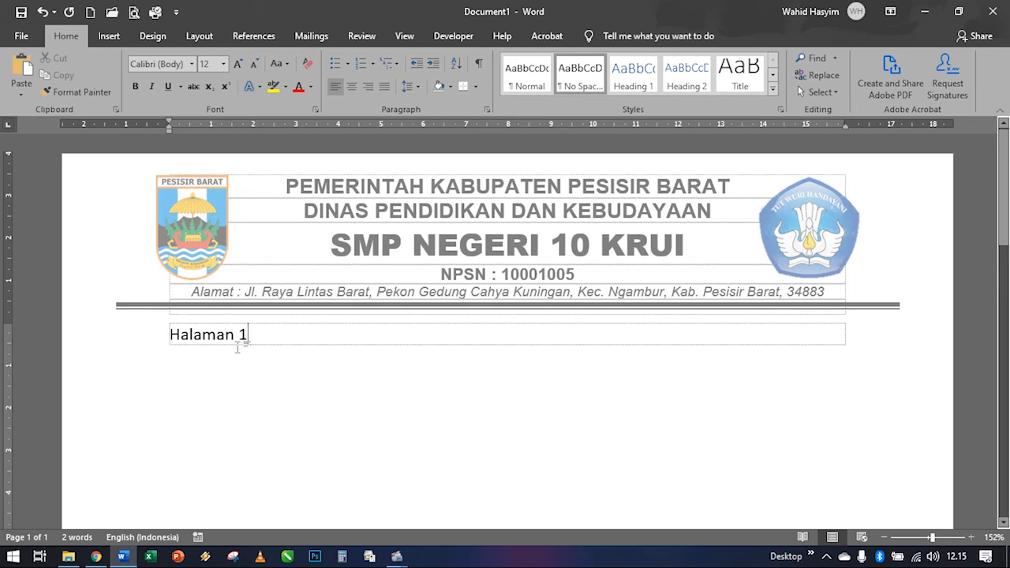
pyautogui.moveTo(290, 344); pyautogui.dragTo(147, 351)
pyautogui.press('BackSpace')
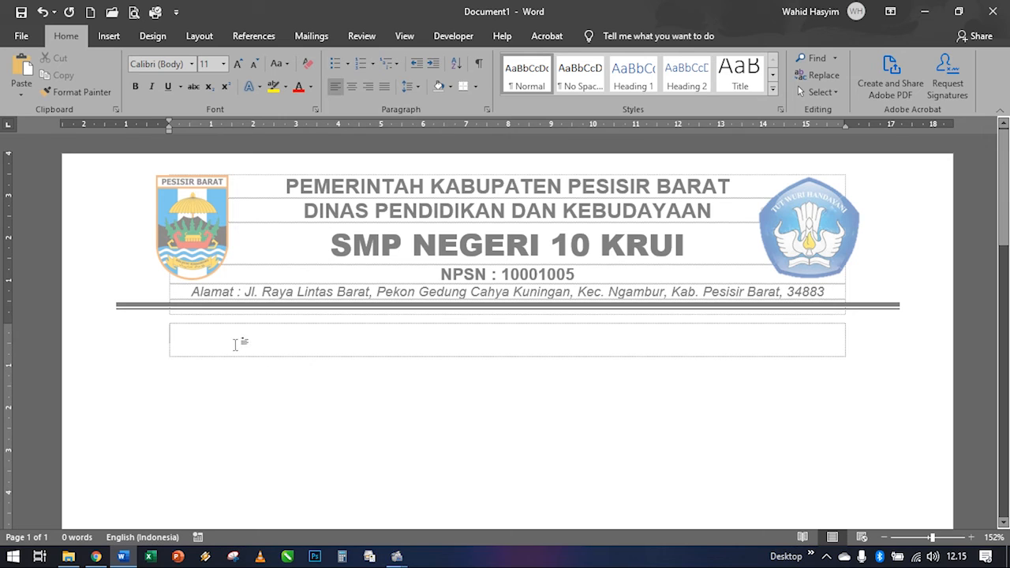
pyautogui.click(322, 351)
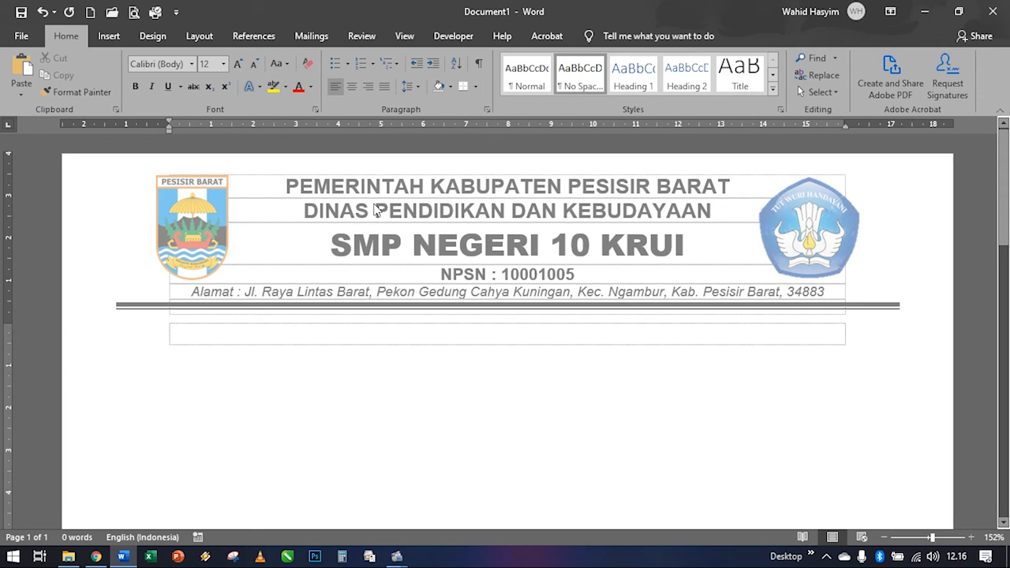
# Step: Reopen the letterhead header for editing and close it again without changing it
pyautogui.doubleClick(308, 193)
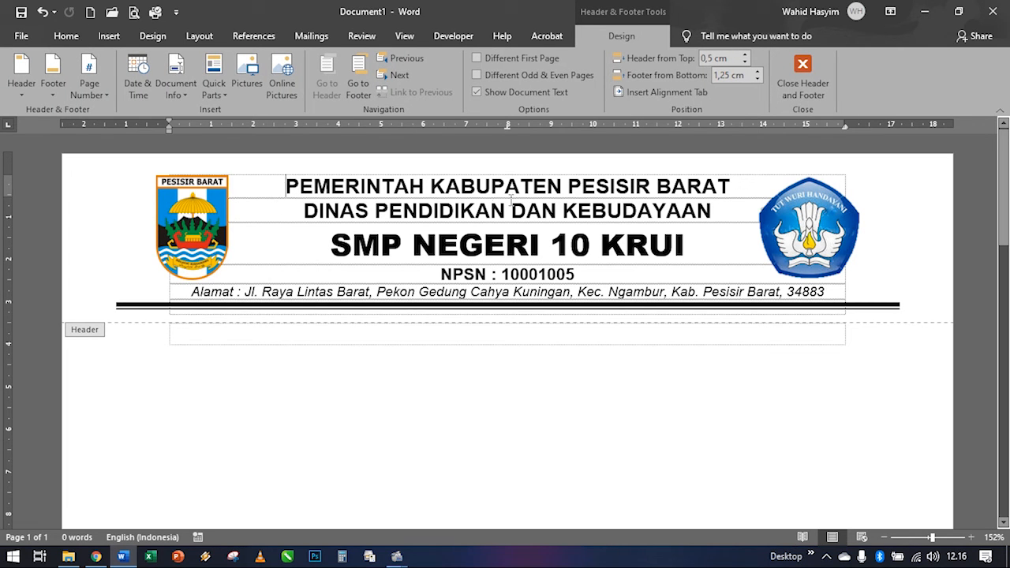
pyautogui.click(802, 75)
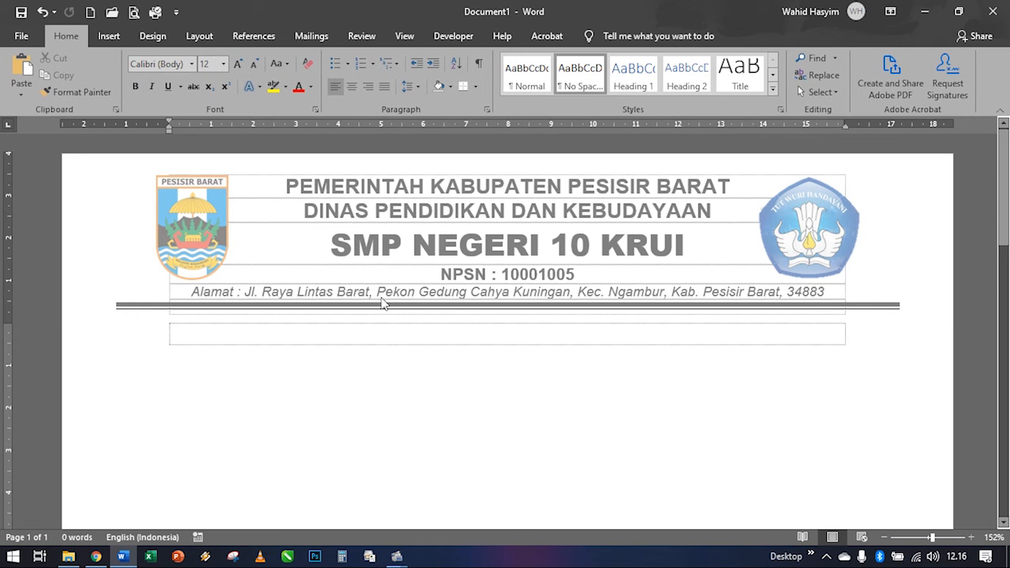
# Step: Start saving the document under a new name and choose the DATA 1 (D:) drive as its location
pyautogui.click(22, 37)
pyautogui.click(60, 236)
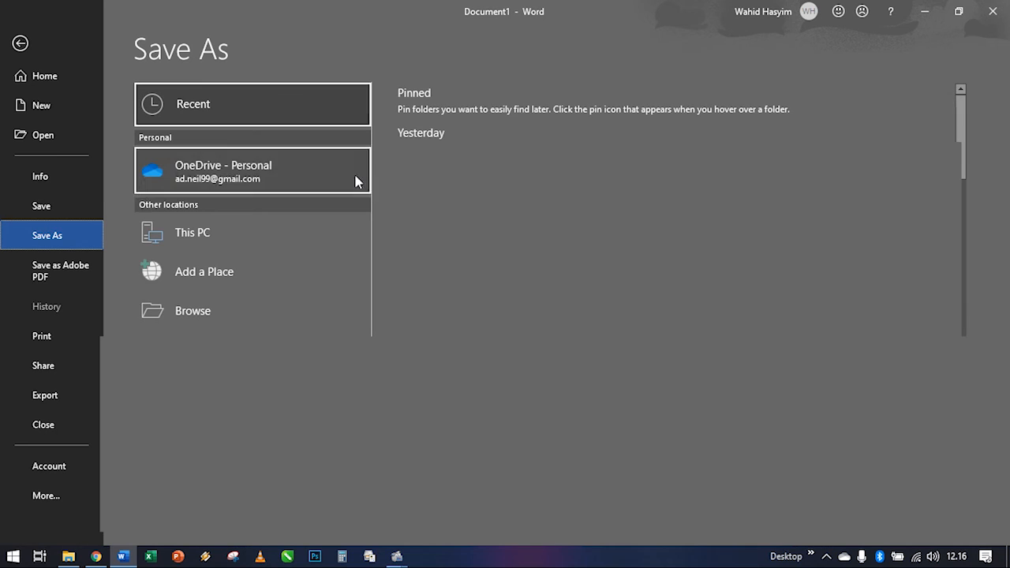
pyautogui.click(263, 310)
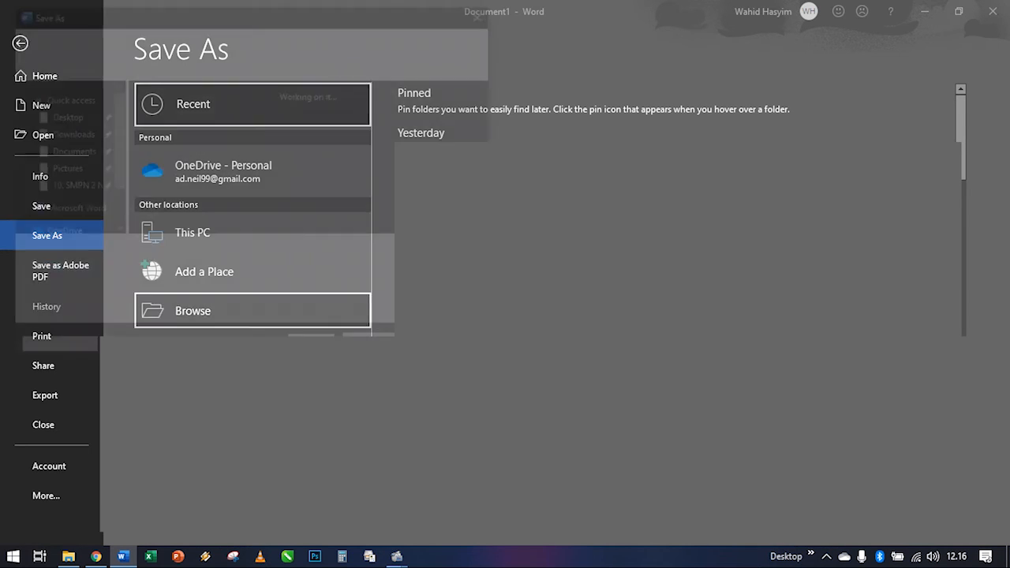
pyautogui.scroll(-2, 55, 166)
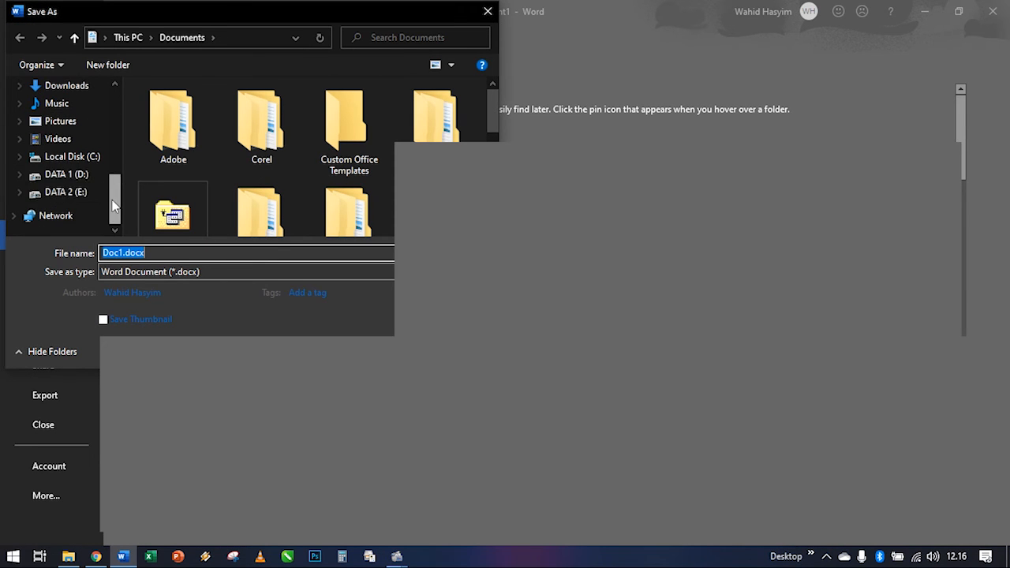
pyautogui.click(66, 174)
# Step: Name the file "KOP SURAT MASTER" and save it as a Word document
pyautogui.click(219, 253)
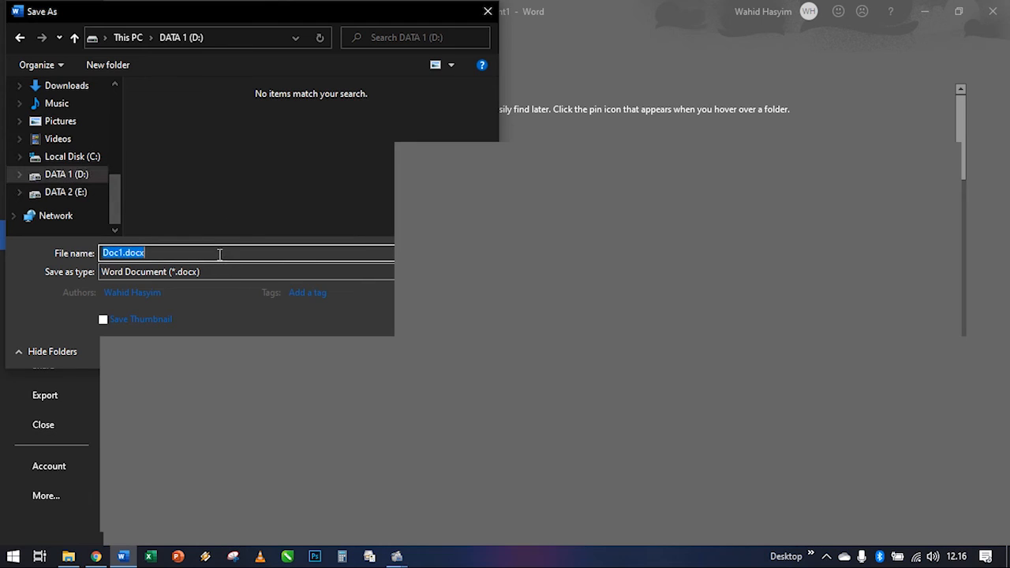
pyautogui.write('KO')
pyautogui.write('P SURAT UT')
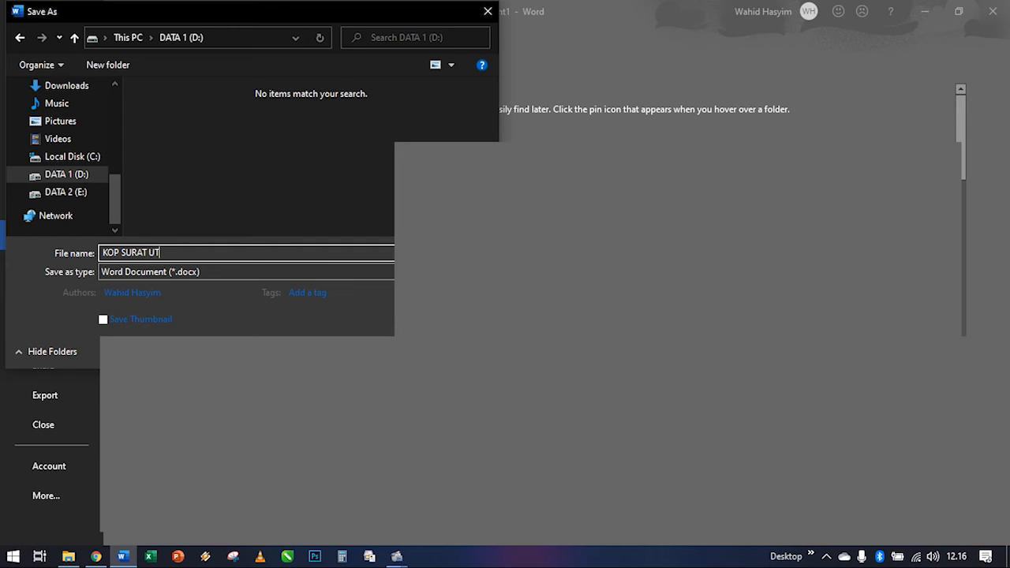
pyautogui.write('AMA')
pyautogui.press('BackSpace')
pyautogui.press('BackSpace')
pyautogui.press('BackSpace')
pyautogui.write('MASTER')
pyautogui.press('Return')
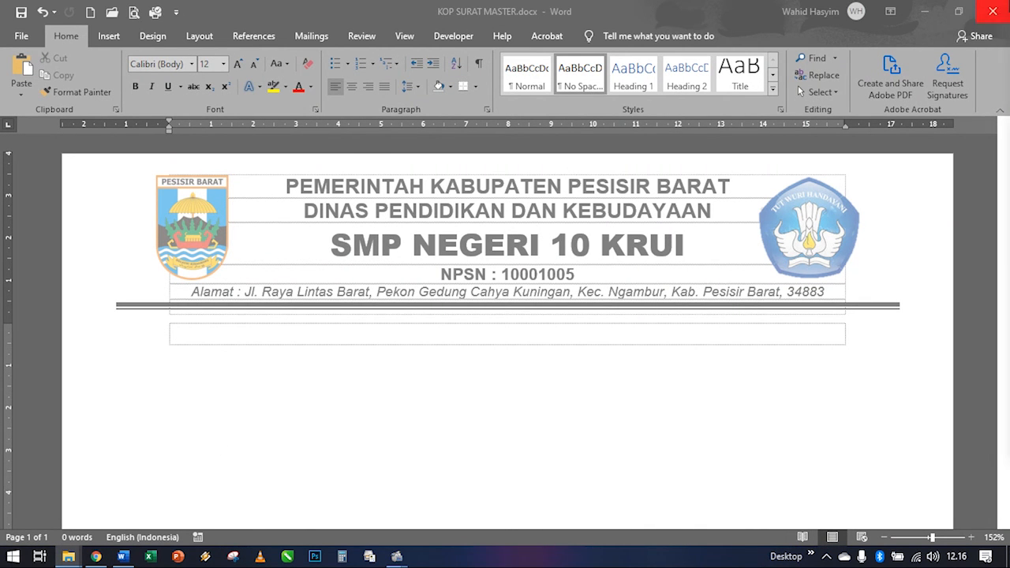
# Step: Check the DATA 1 (D:) drive in File Explorer for the saved letterhead file and return to the Word document
pyautogui.moveTo(1009, 93); pyautogui.dragTo(394, 36)
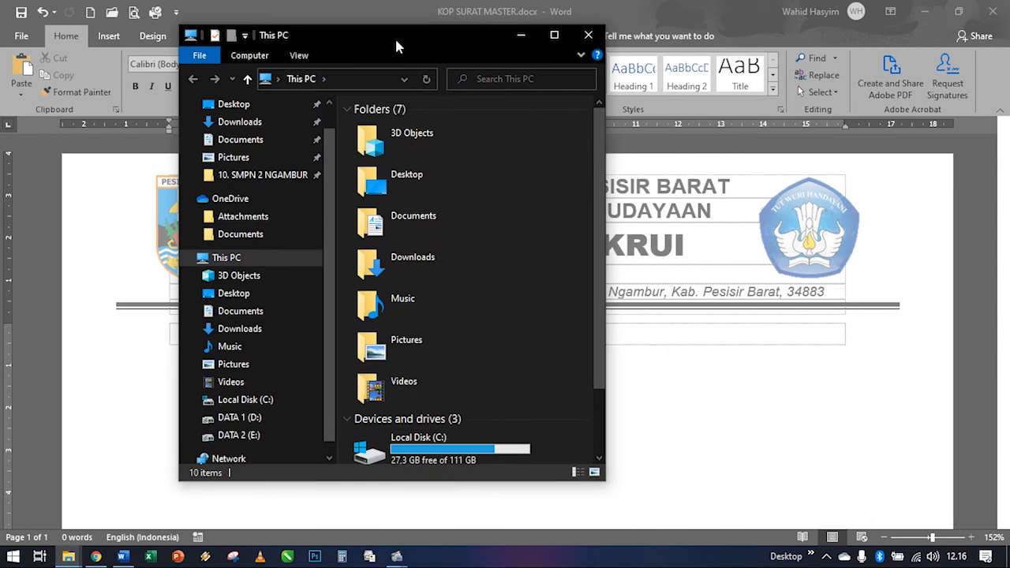
pyautogui.click(260, 422)
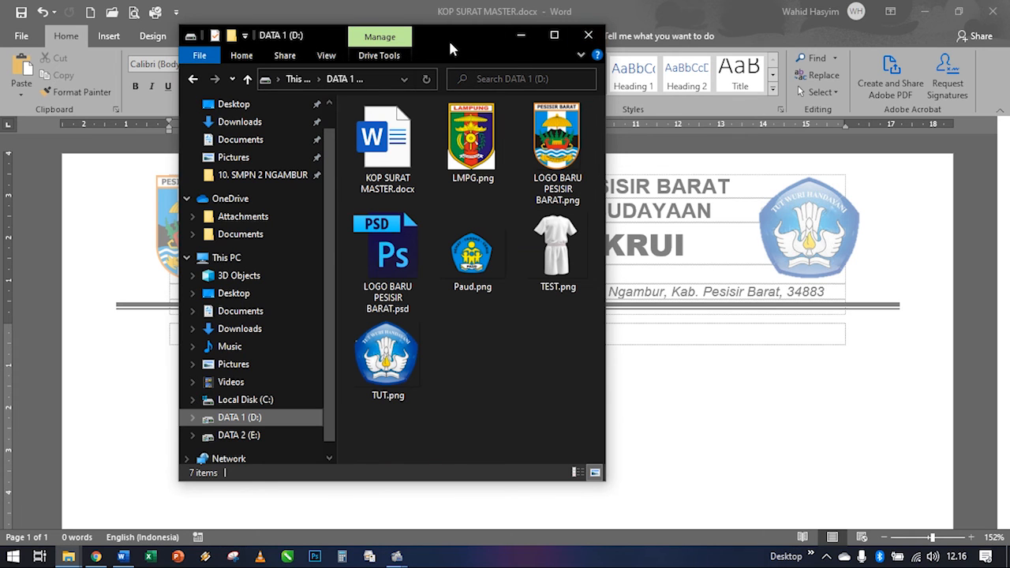
pyautogui.moveTo(450, 49); pyautogui.dragTo(662, 52)
pyautogui.click(811, 42)
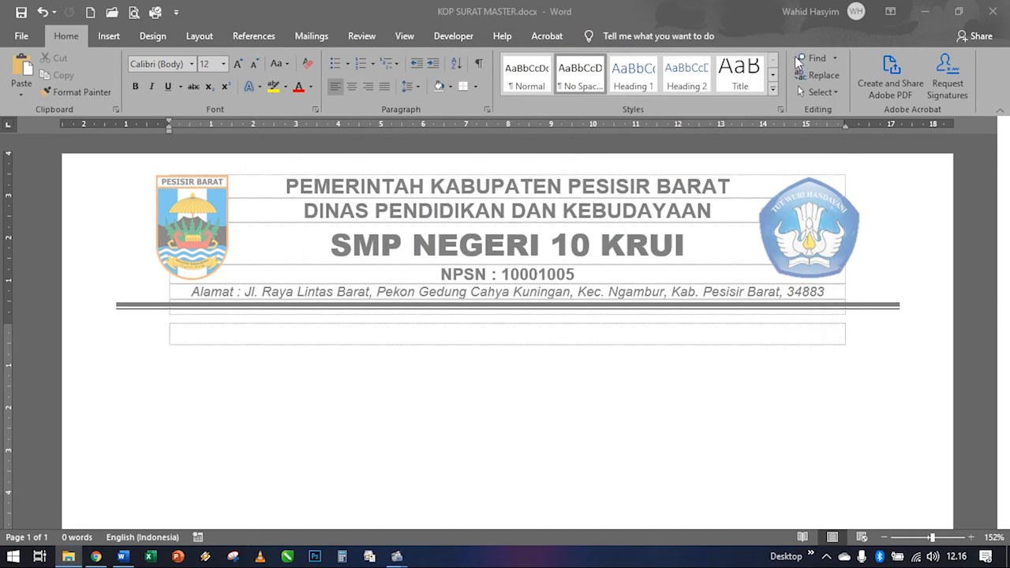
pyautogui.click(524, 338)
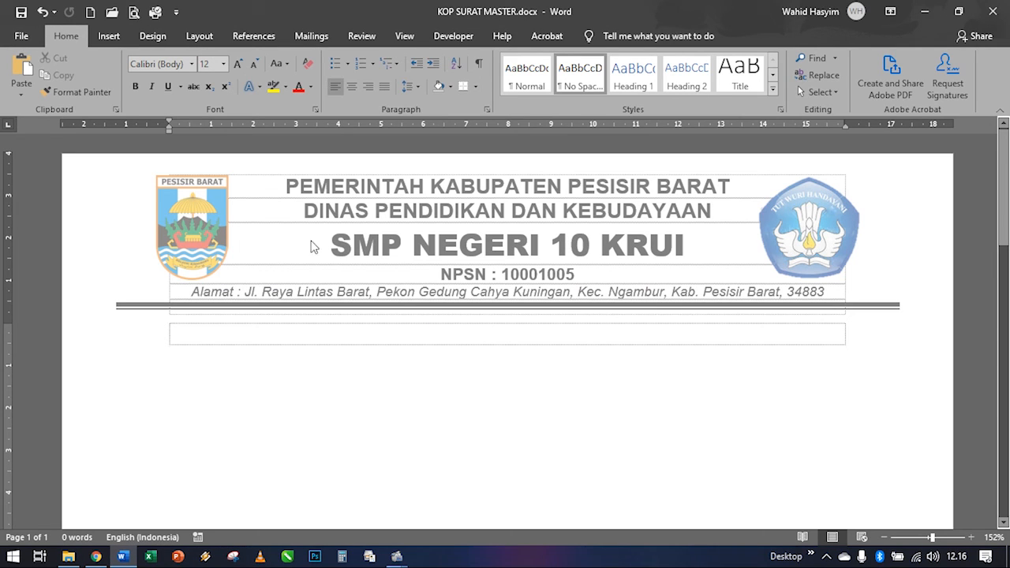
# Step: Cut the entire letterhead, including logos and lines, out of the header and leave header editing
pyautogui.doubleClick(327, 196)
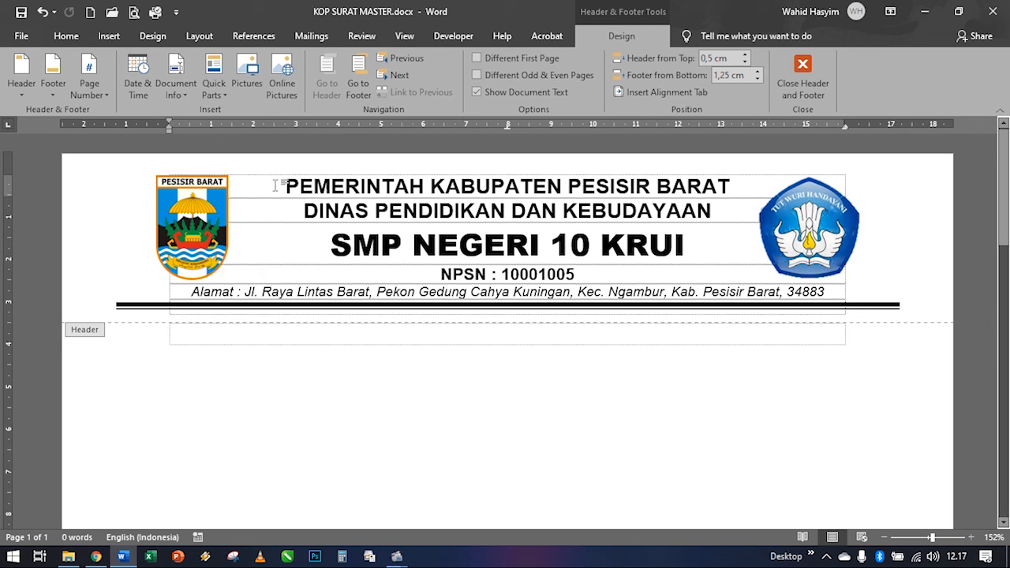
pyautogui.click(802, 79)
pyautogui.doubleClick(287, 195)
pyautogui.hotkey('ctrl', 'a')
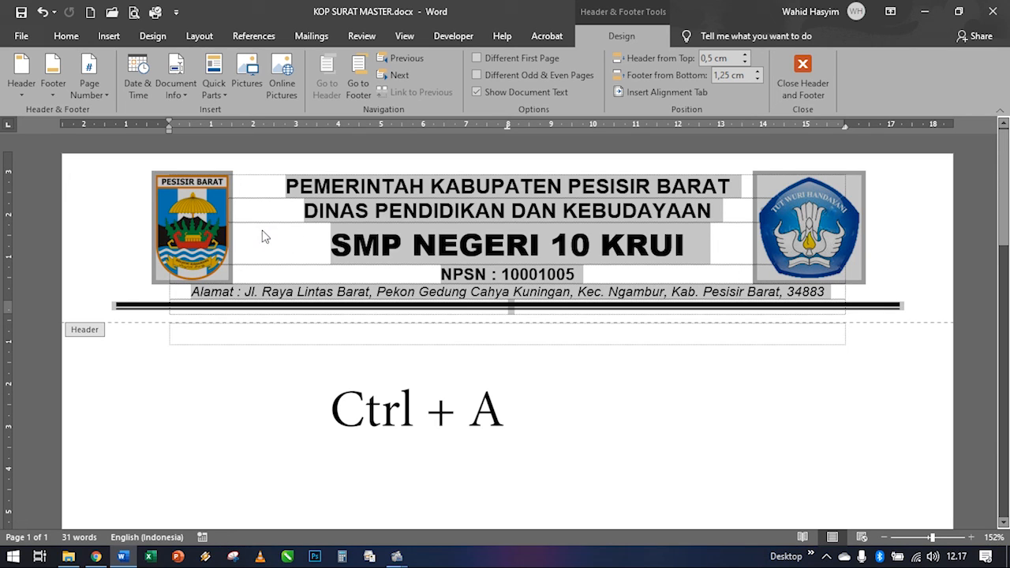
pyautogui.rightClick(368, 202)
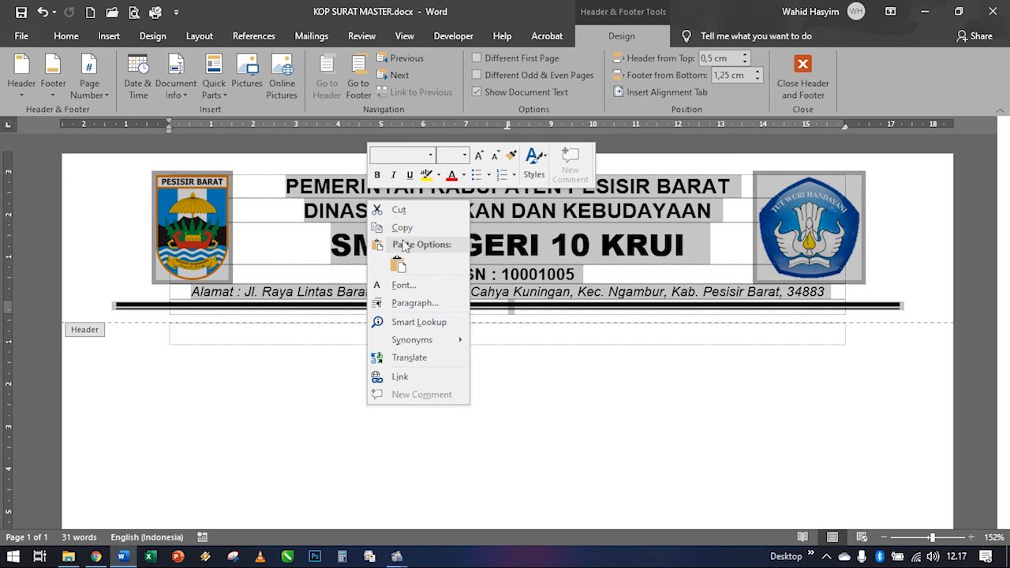
pyautogui.click(395, 210)
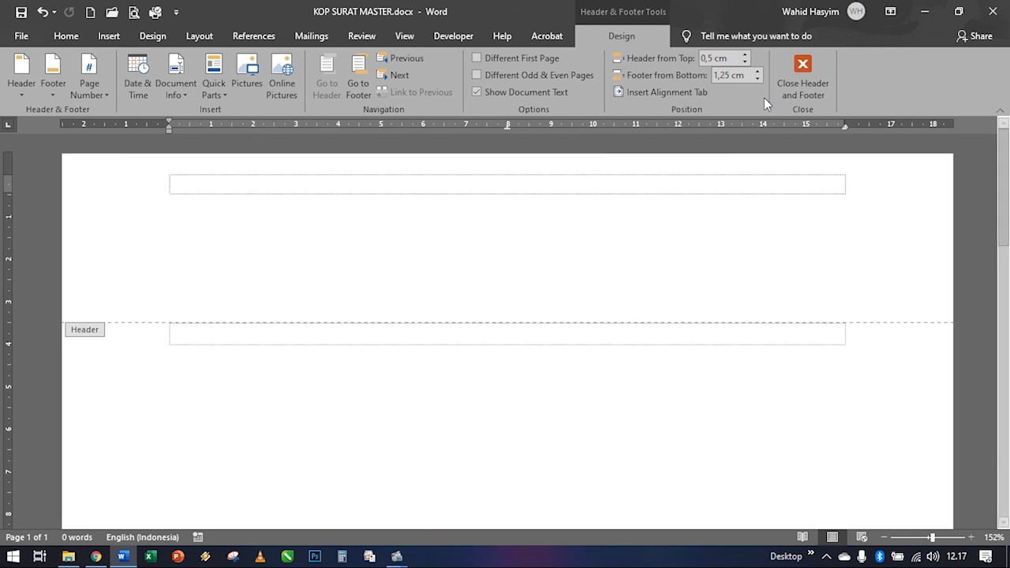
pyautogui.click(814, 82)
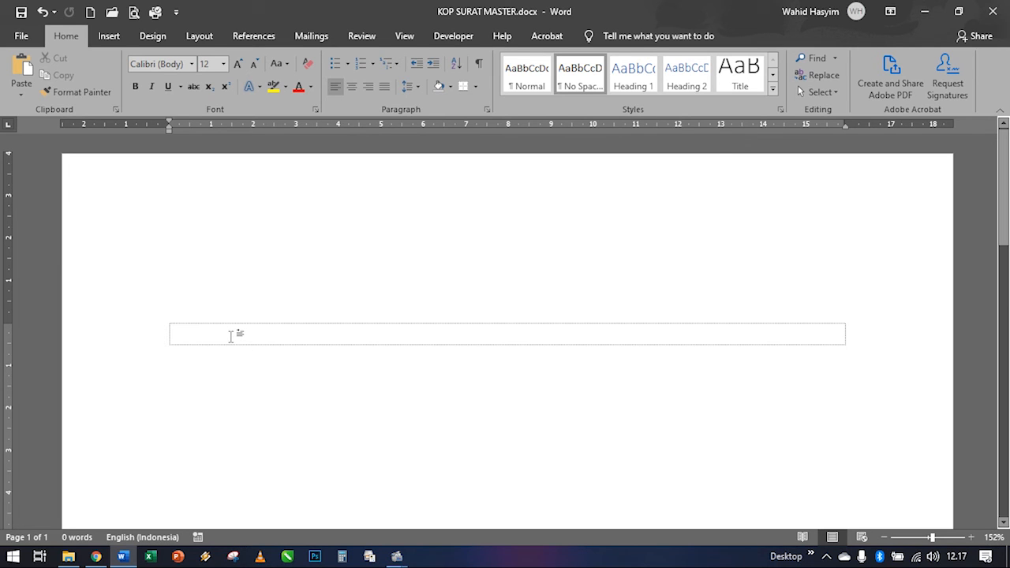
# Step: Paste the letterhead into the page body with its source formatting and move the top margin up near the page edge
pyautogui.click(21, 71)
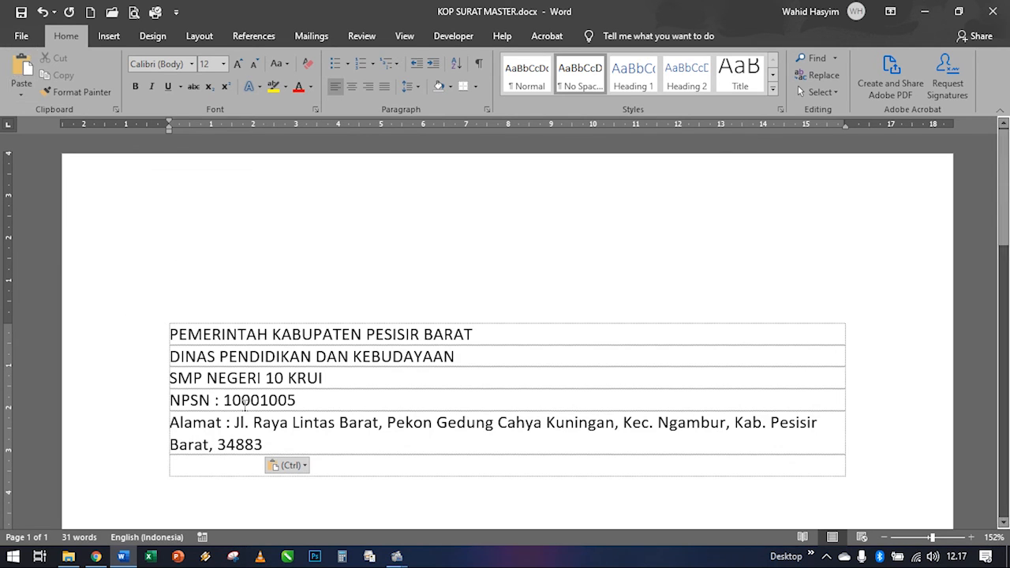
pyautogui.click(288, 465)
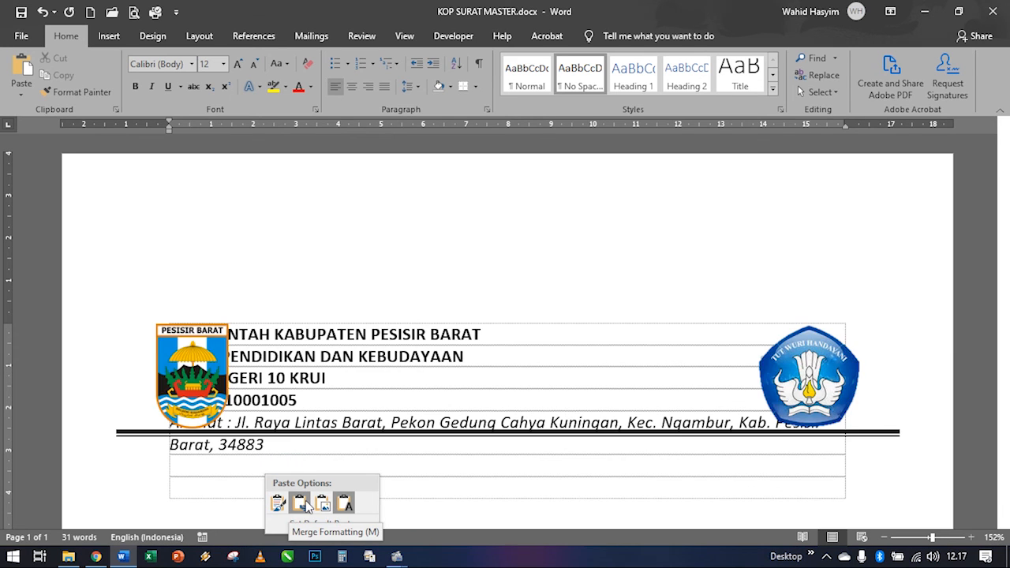
pyautogui.click(306, 507)
pyautogui.click(304, 467)
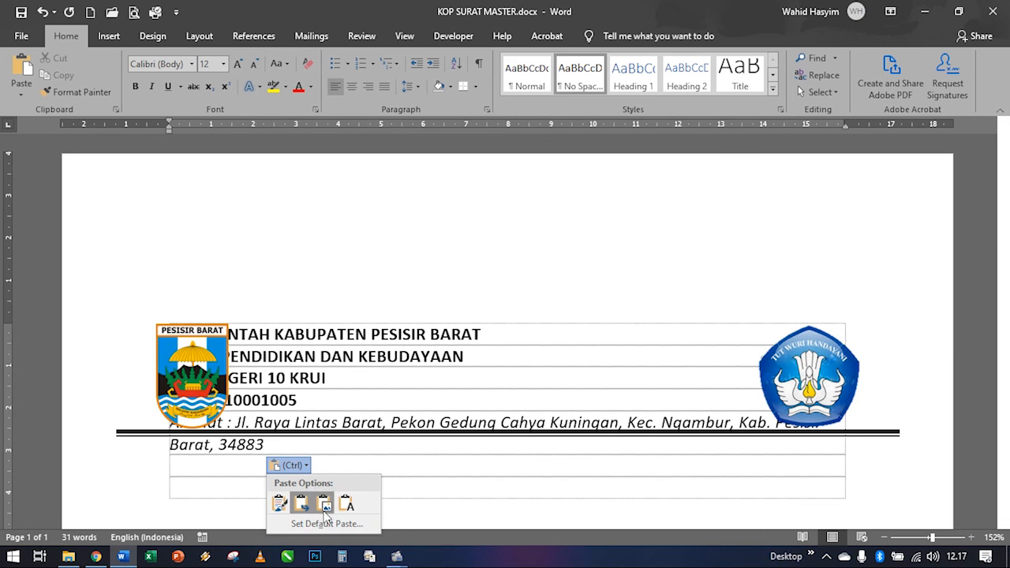
pyautogui.click(280, 504)
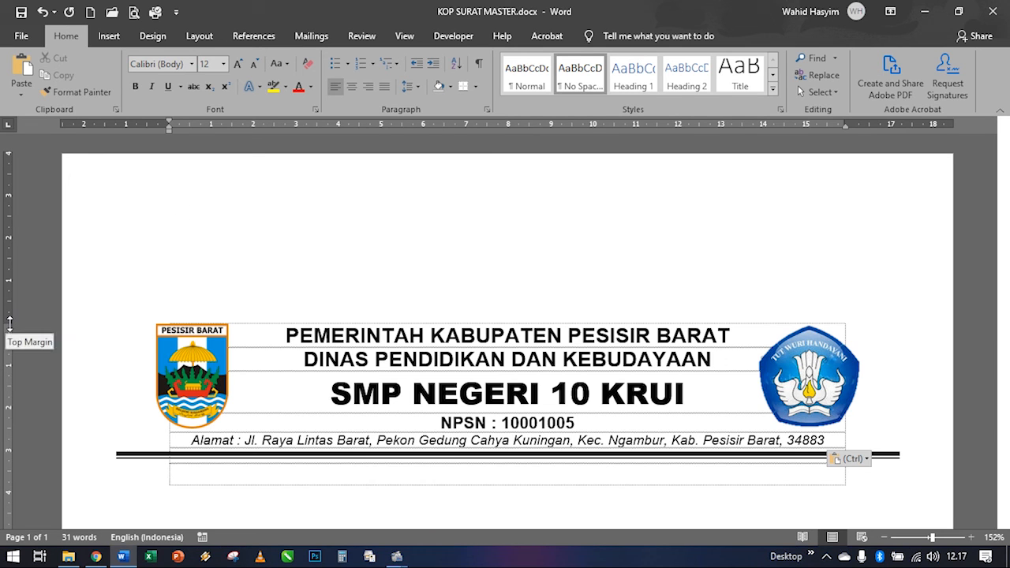
pyautogui.moveTo(9, 322); pyautogui.dragTo(17, 175)
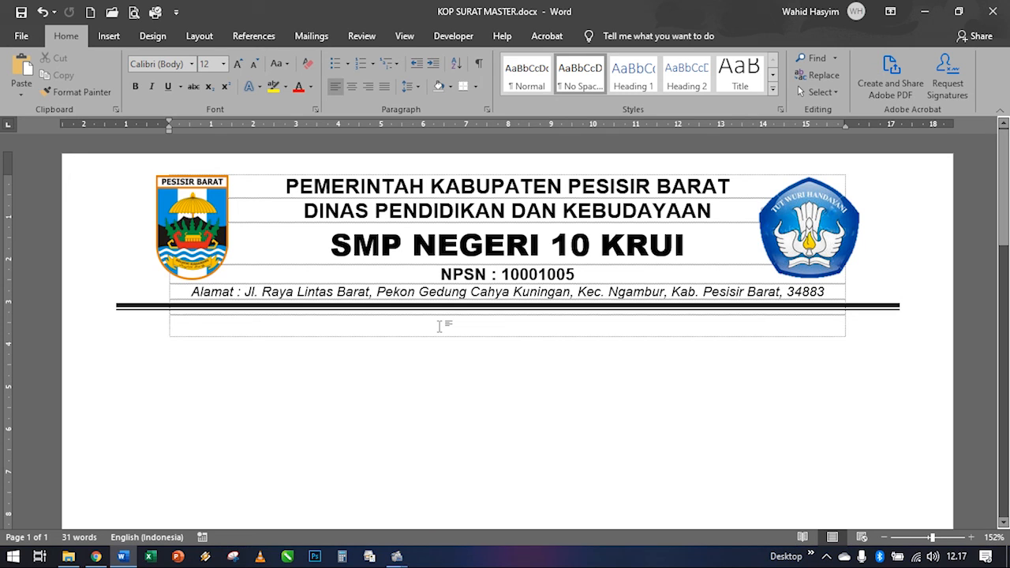
# Step: Insert a page break below the letterhead, inspect the second page, and remove the break again
pyautogui.hotkey('ctrl', 'Return')
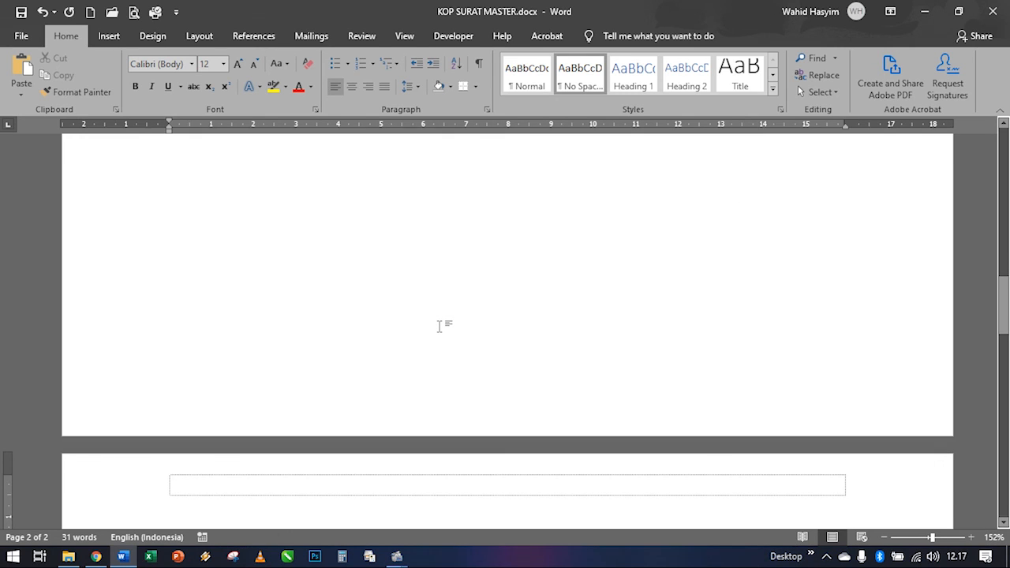
pyautogui.scroll(-3, 440, 326)
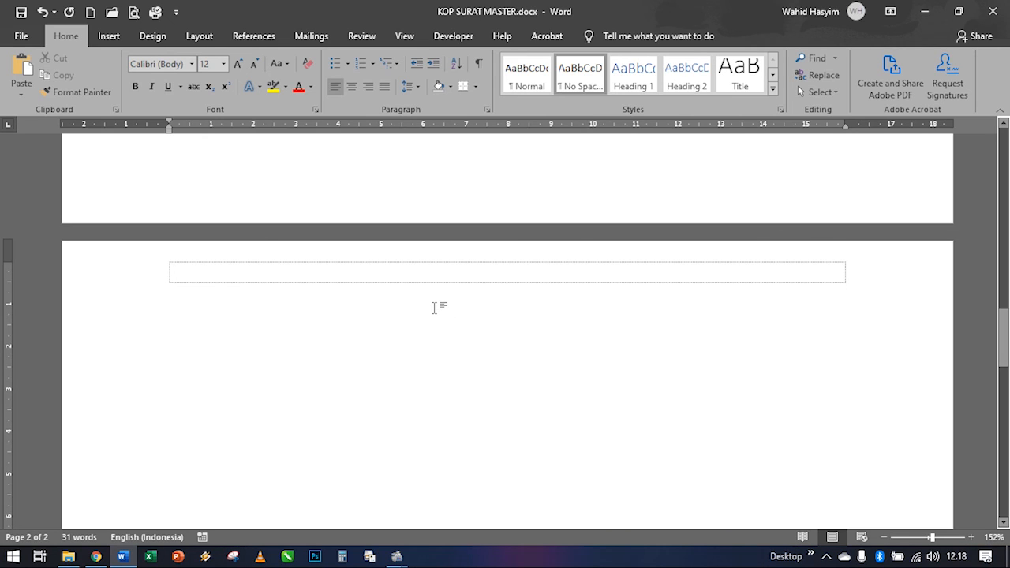
pyautogui.scroll(10, 422, 324)
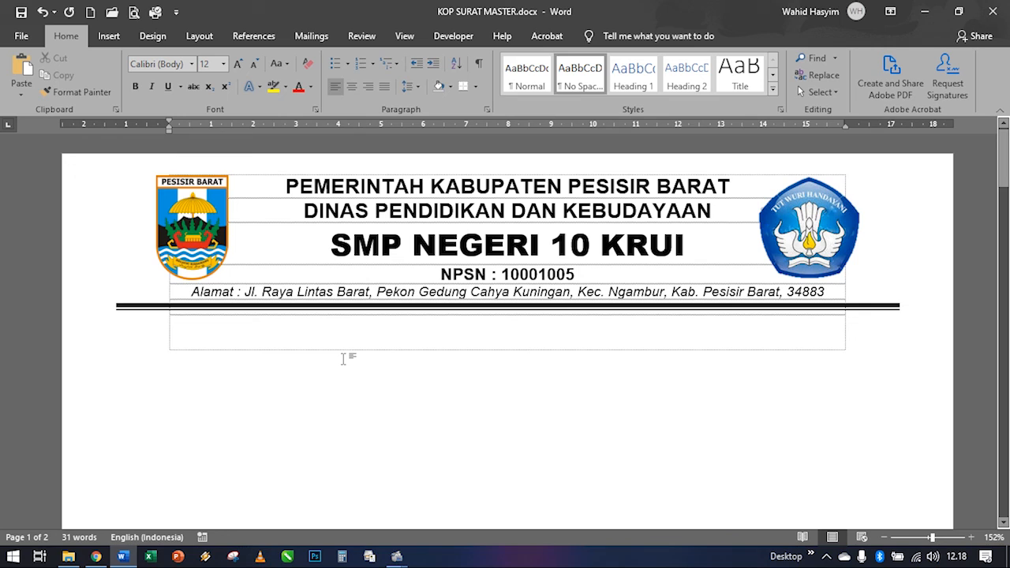
pyautogui.click(342, 358)
pyautogui.press('BackSpace')
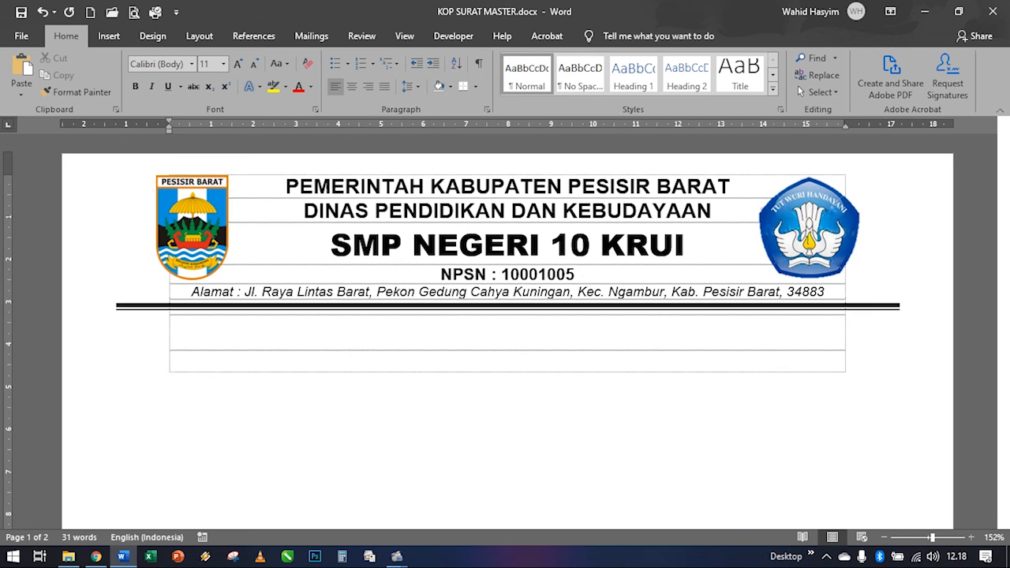
pyautogui.click(309, 366)
pyautogui.press('BackSpace')
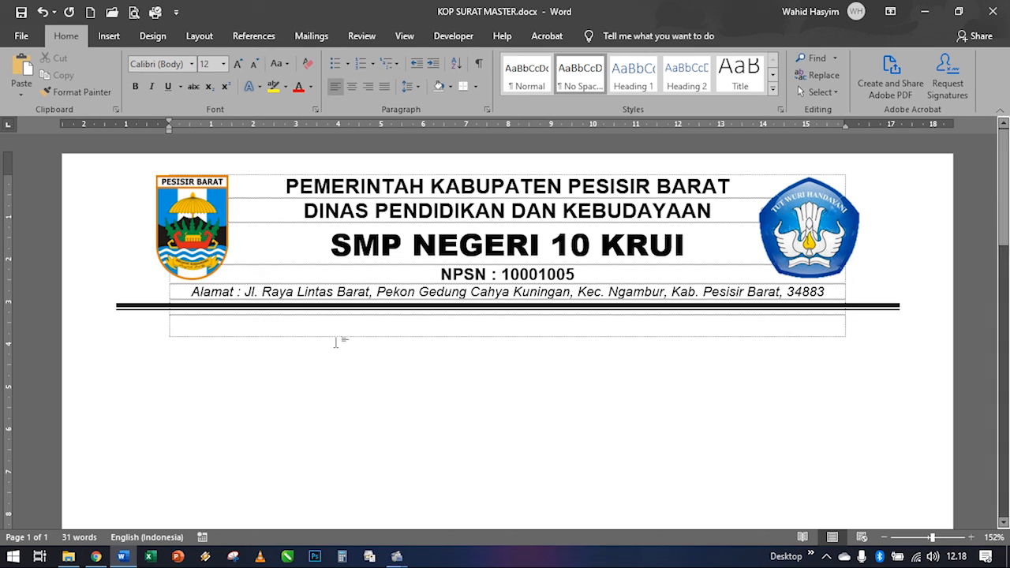
# Step: Enter "HALAMAN 1" below the letterhead and add two new pages containing "HALAMAN 2" and "HALAMAN 3"
pyautogui.click(273, 322)
pyautogui.write('HALAMAN 1')
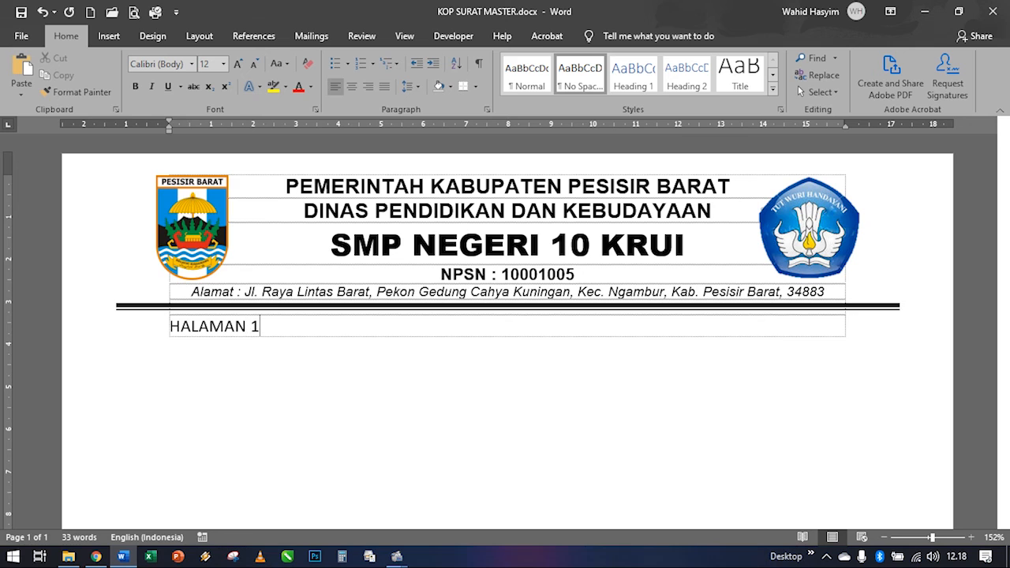
pyautogui.hotkey('ctrl', 'Return')
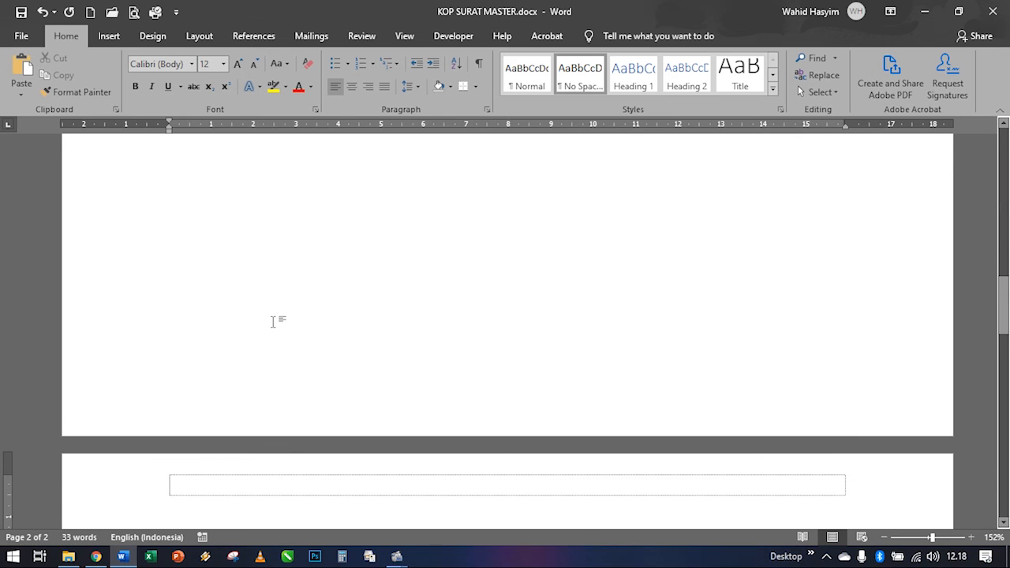
pyautogui.write('HALAMAN')
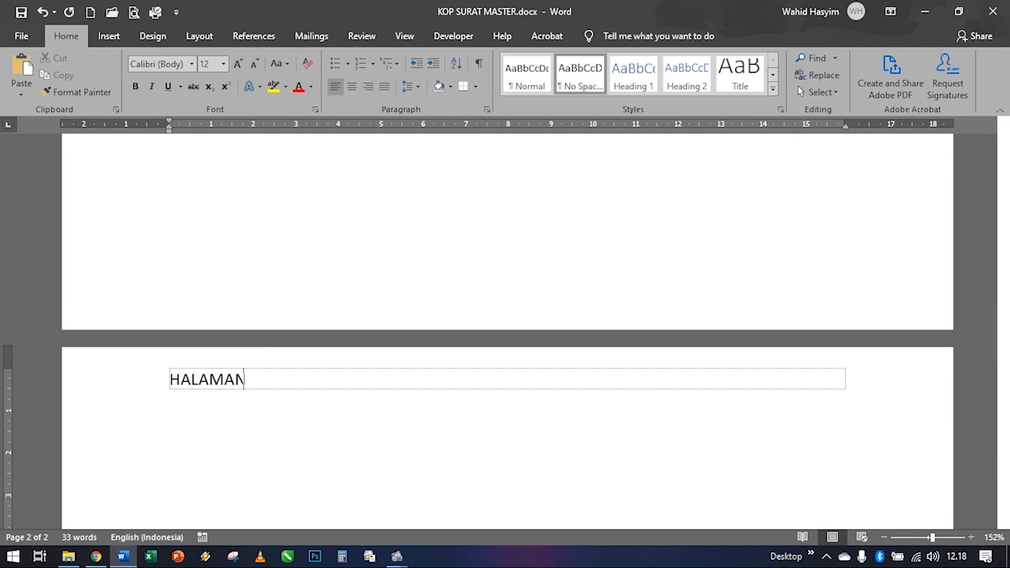
pyautogui.write(' 2')
pyautogui.hotkey('ctrl', 'Return')
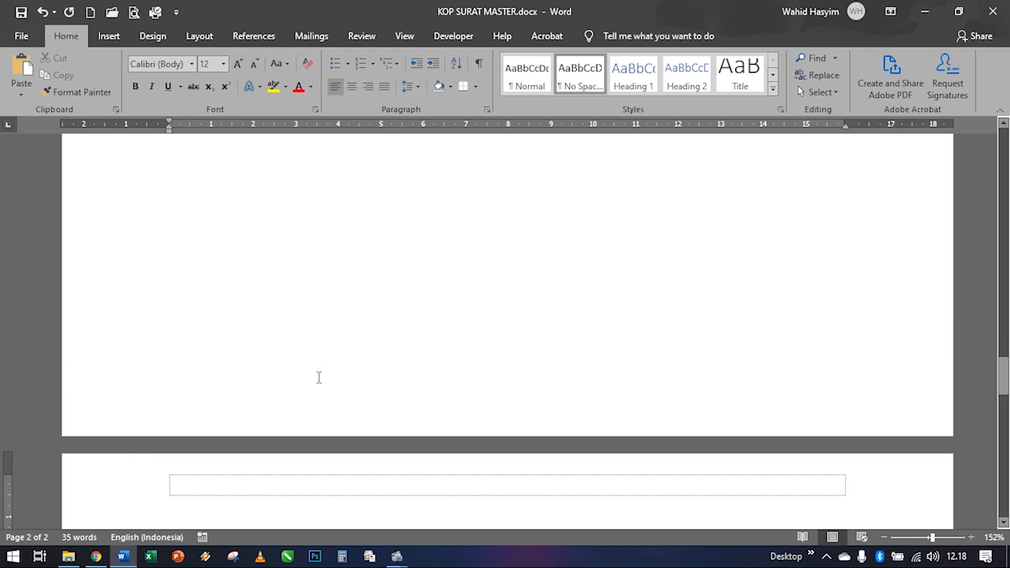
pyautogui.write('HALAMAN 3')
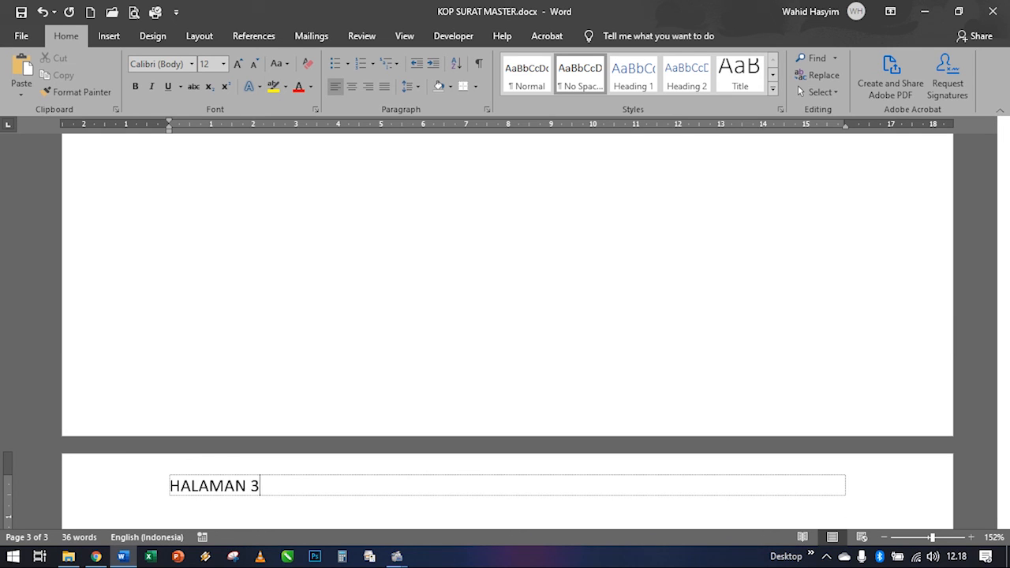
# Step: Review the second and third pages, add a fourth page with the text "HALAMAN 4", and return to the document's start
pyautogui.scroll(-5, 458, 410)
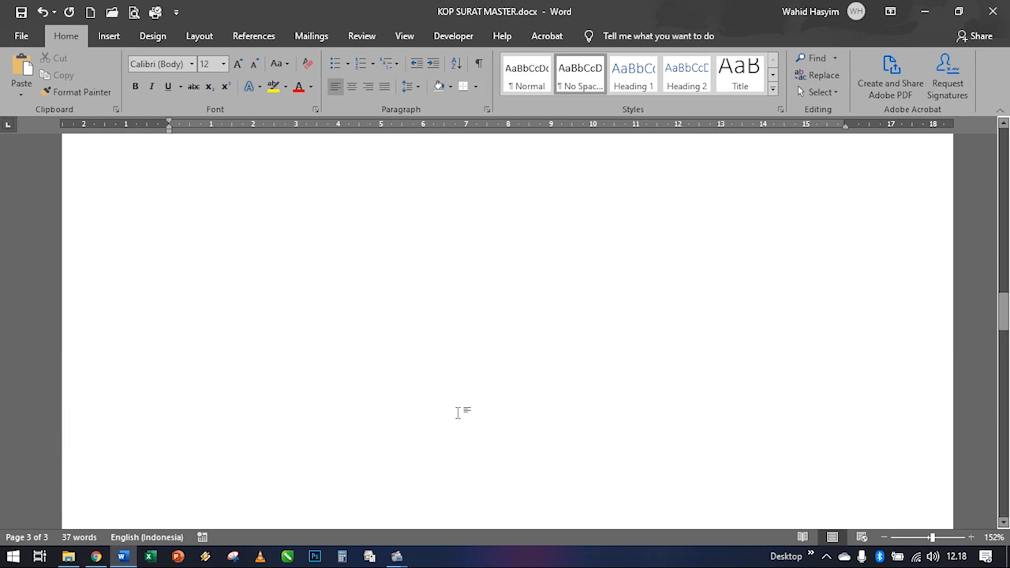
pyautogui.moveTo(1002, 300); pyautogui.dragTo(979, 281)
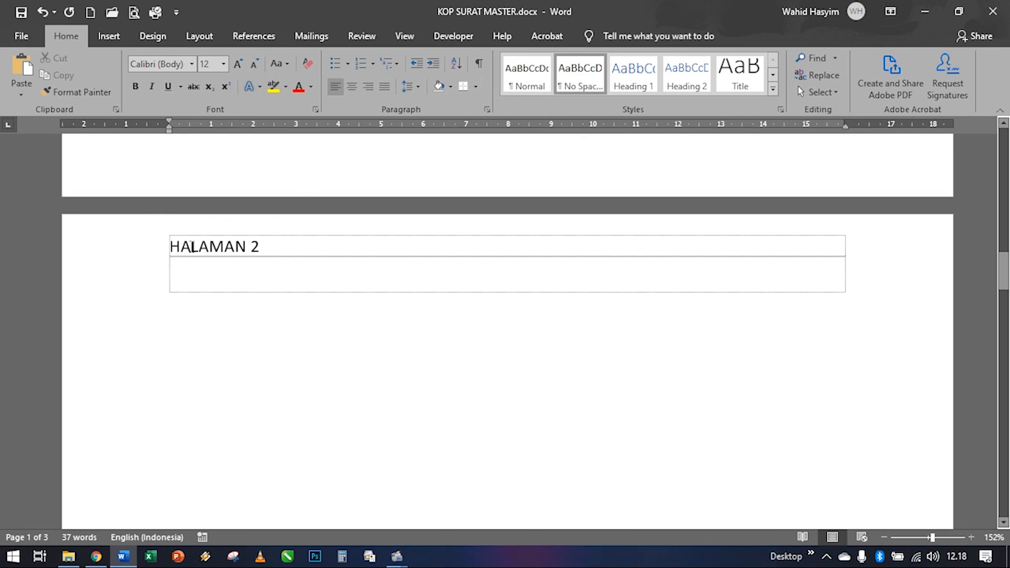
pyautogui.click(299, 248)
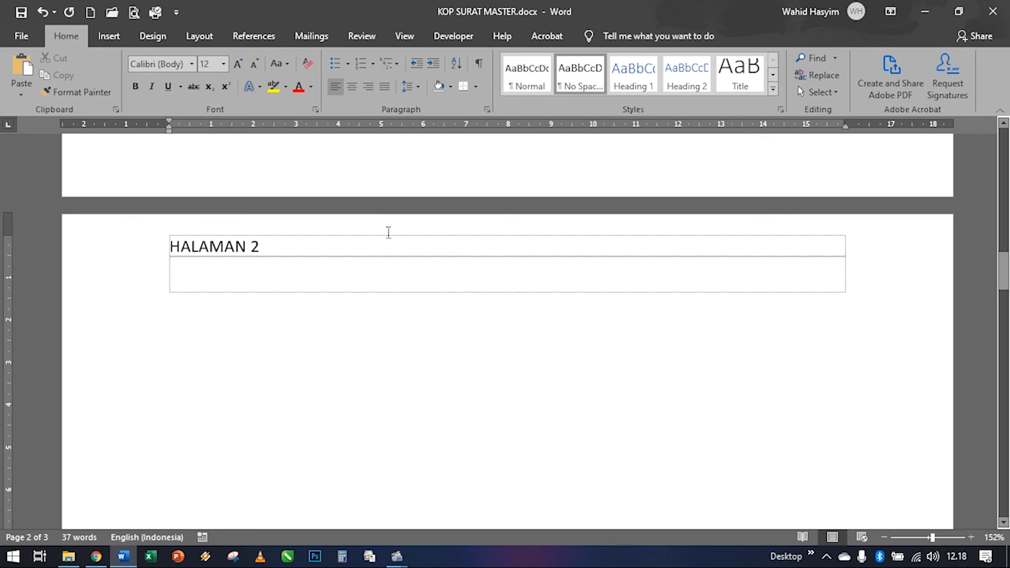
pyautogui.scroll(-15, 515, 211)
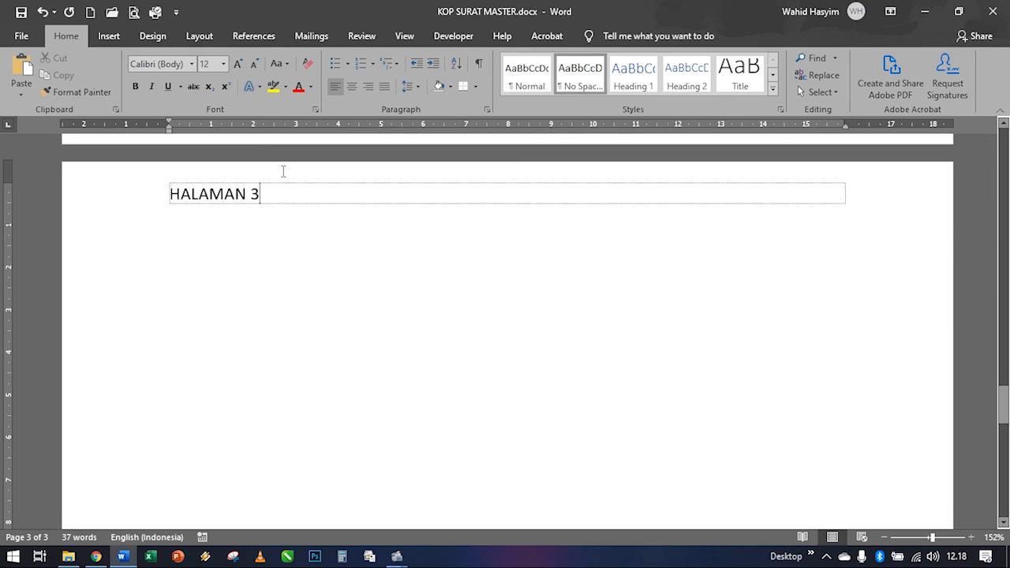
pyautogui.hotkey('ctrl', 'Return')
pyautogui.write('HALAMAN')
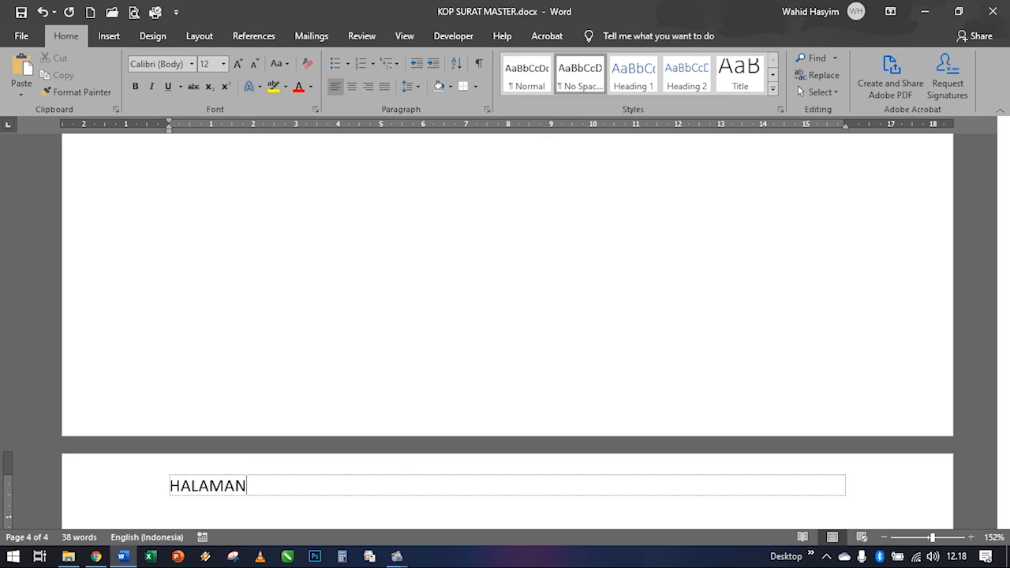
pyautogui.write(' 4')
pyautogui.scroll(-3, 371, 344)
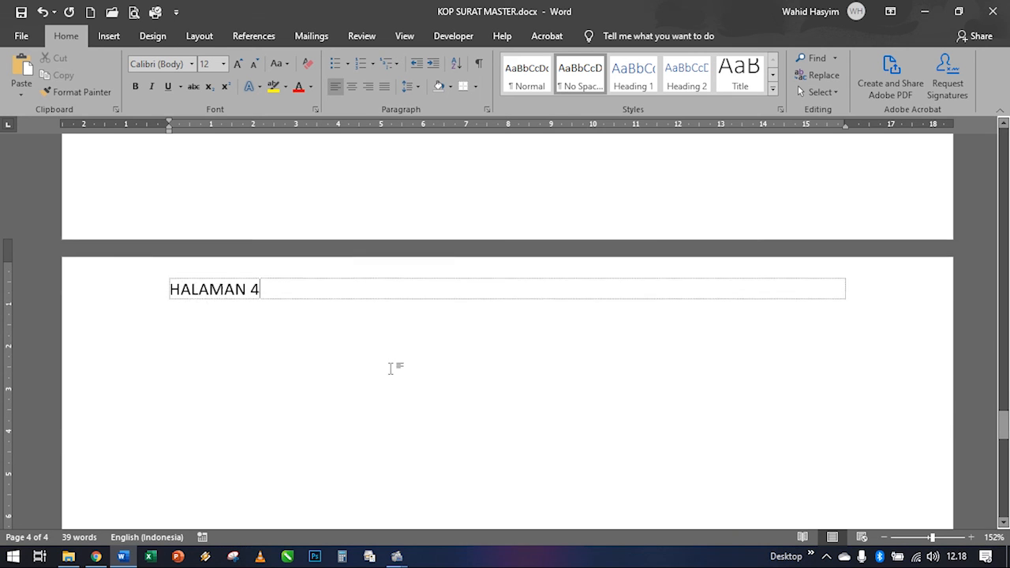
pyautogui.hotkey('ctrl', 'Home')
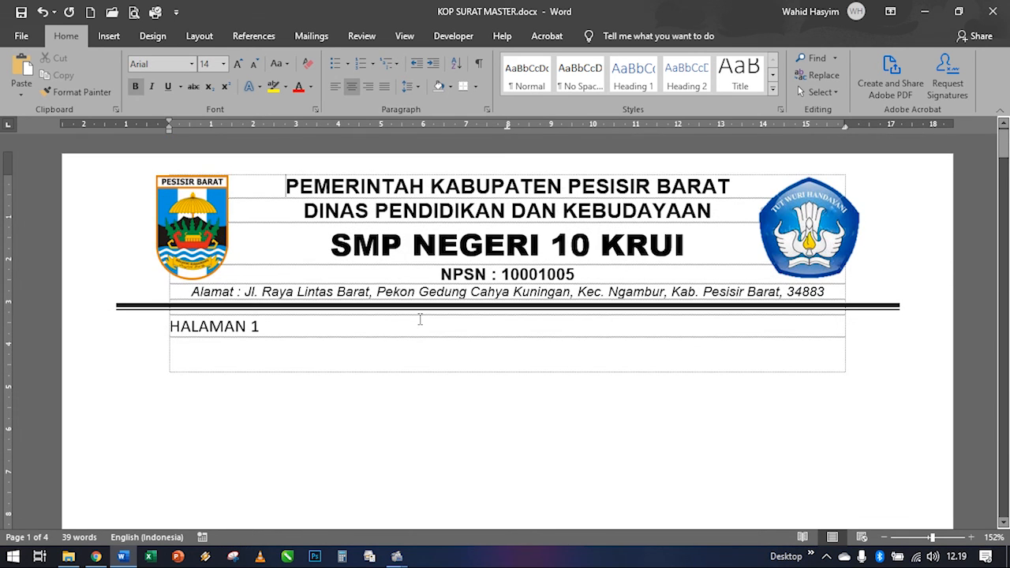